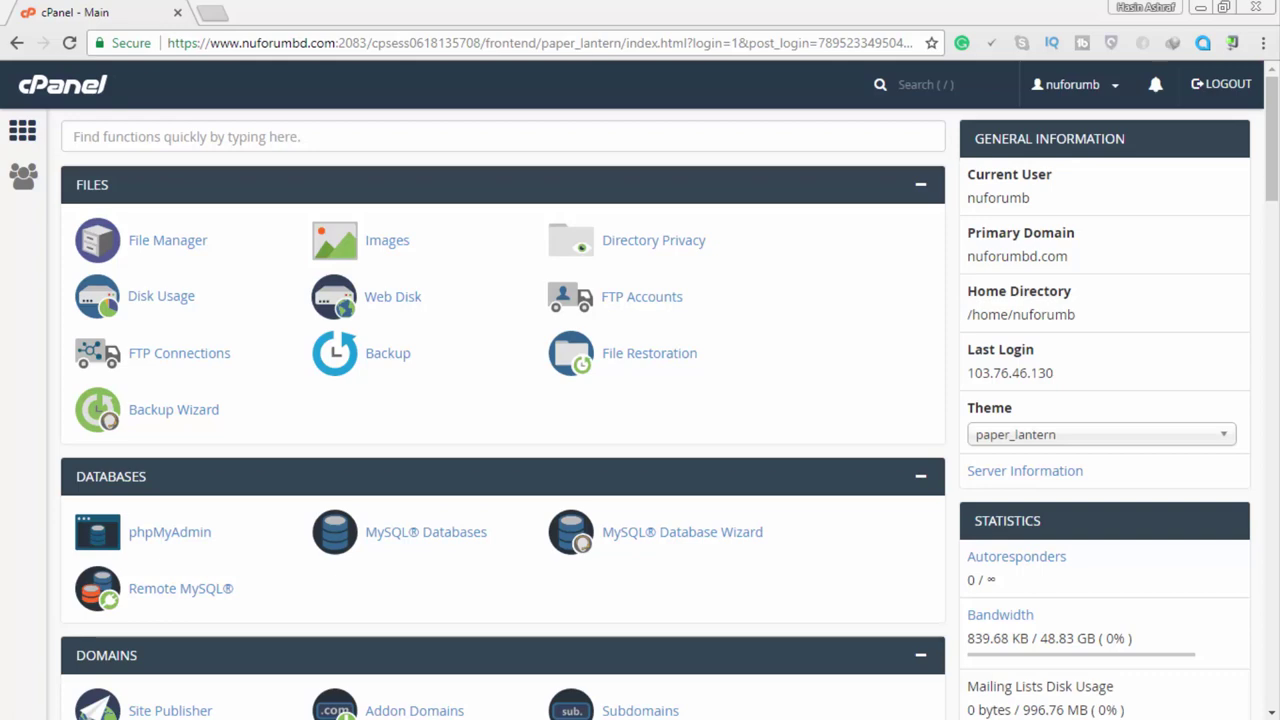
Scroll the cPanel home page down to the Softaculous Apps Installer scripts, including WordPress
left_click(705, 8)
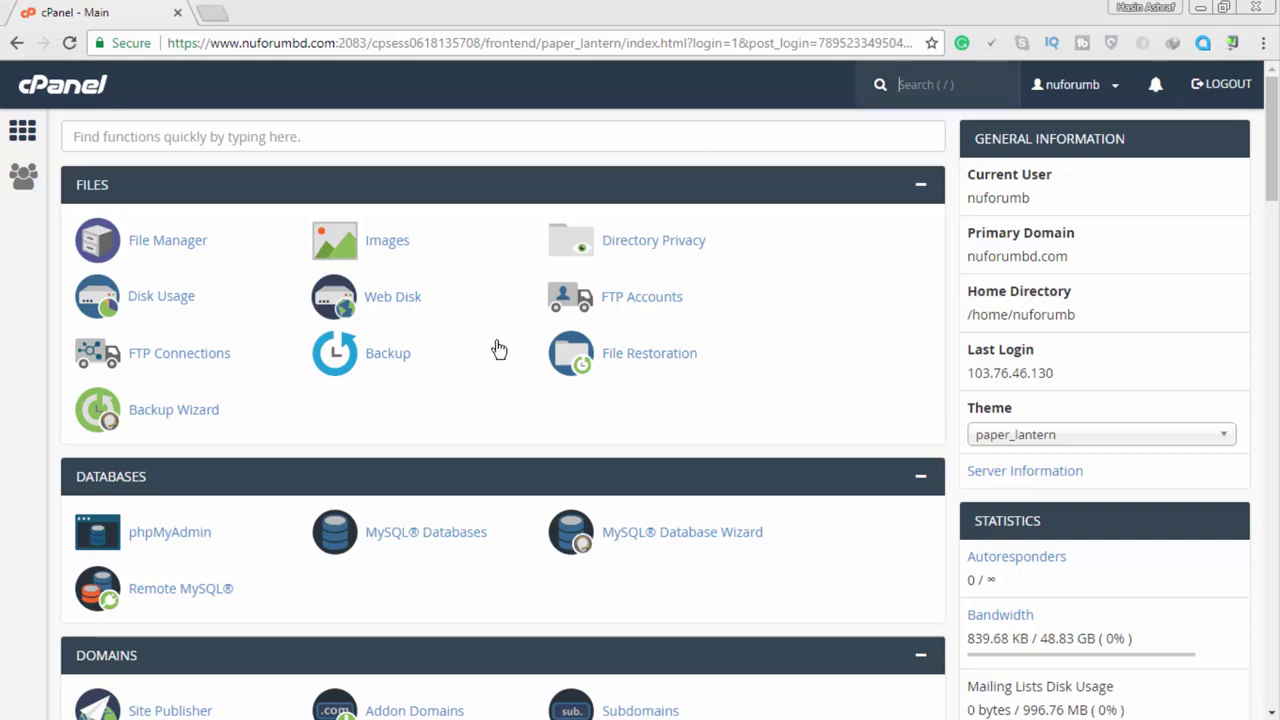
scroll(908, 294, "down", 10)
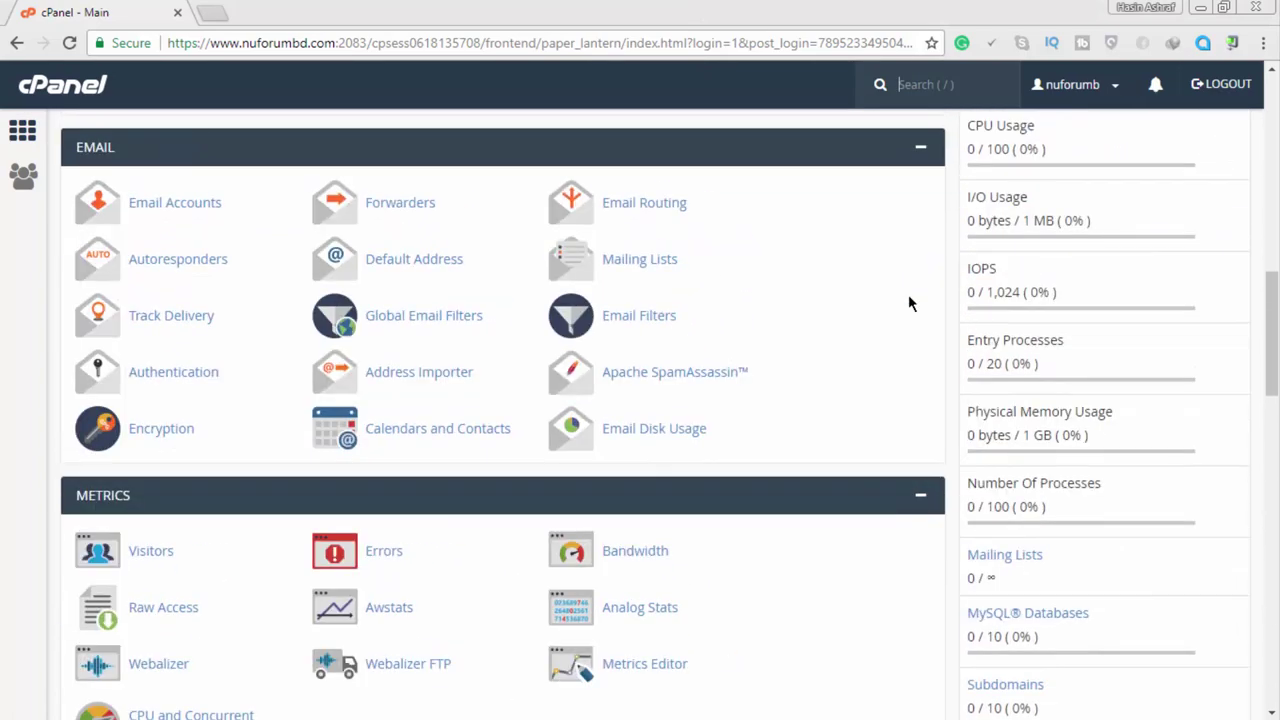
scroll(908, 294, "down", 20)
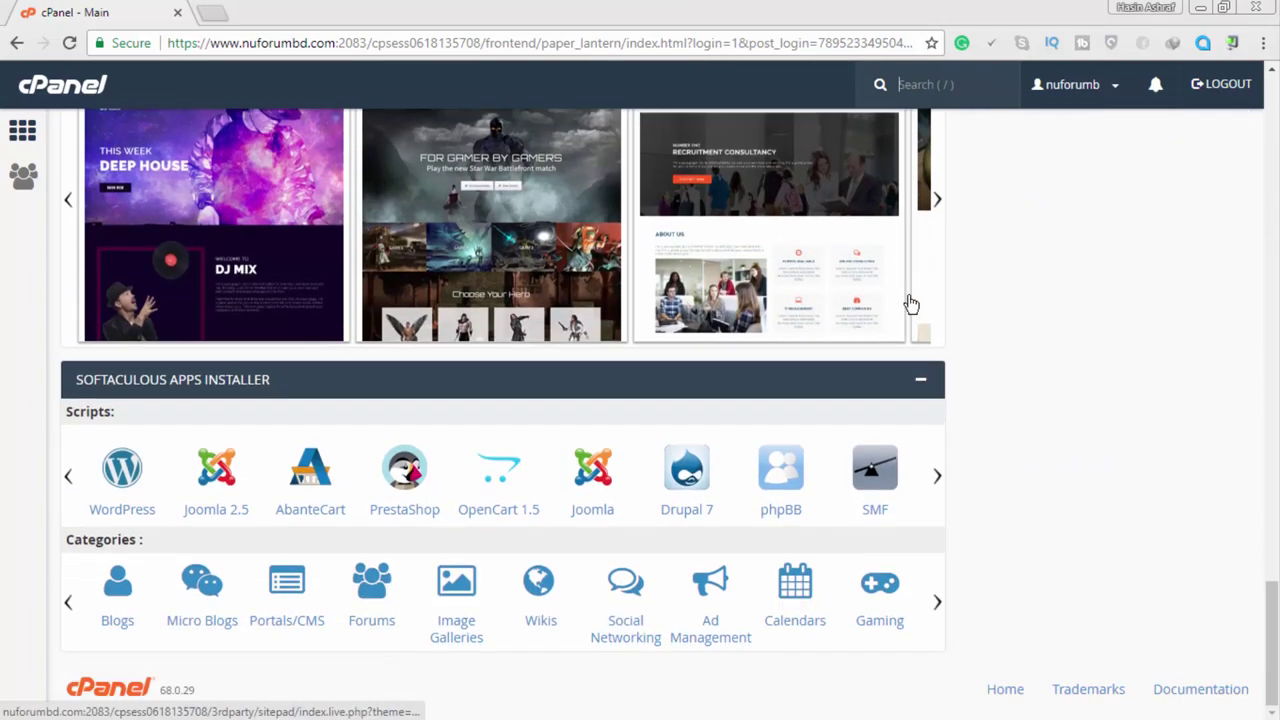
Choose WordPress in Softaculous and bring up its Install Now setup form
left_click(124, 488)
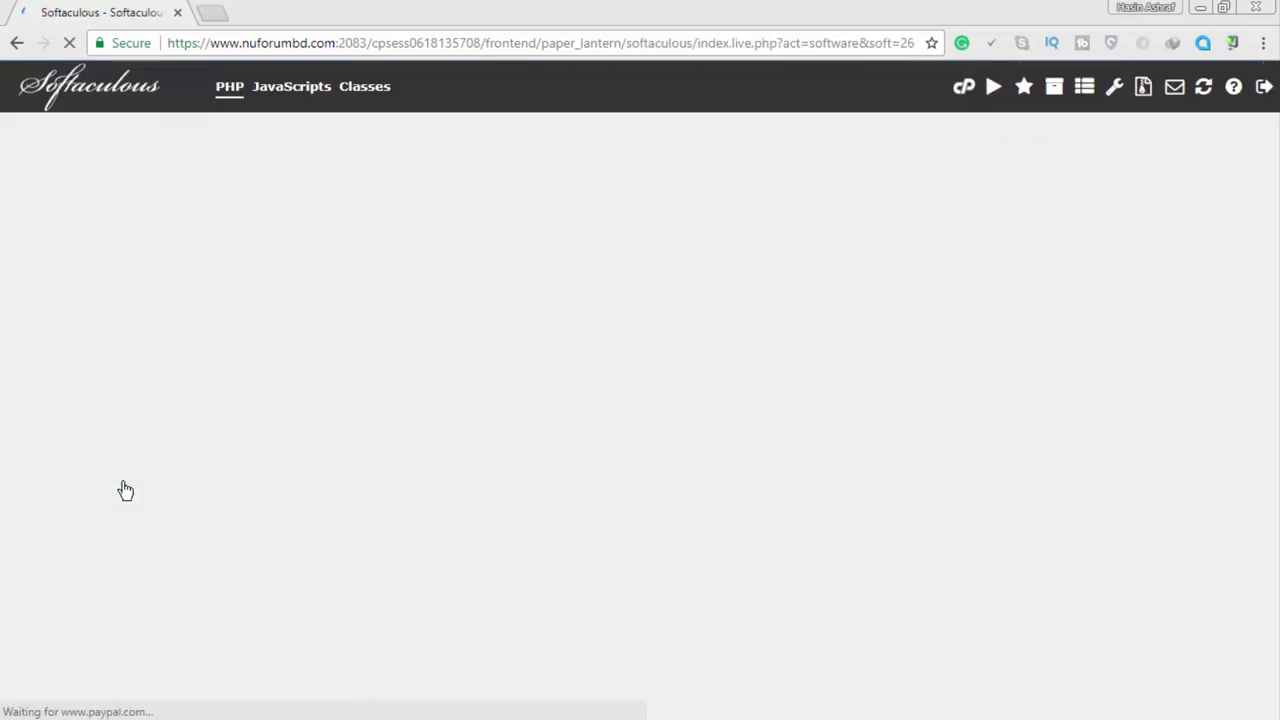
scroll(845, 588, "down", 2)
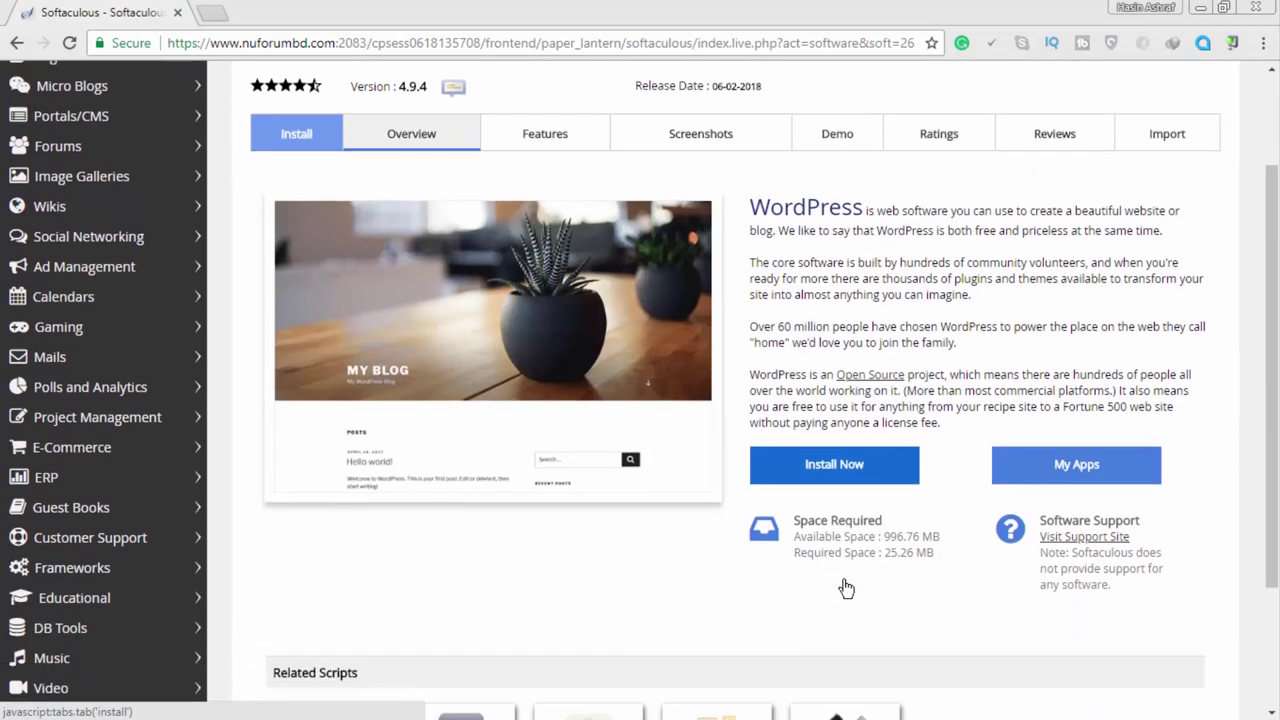
left_click(838, 416)
left_click(826, 229)
left_click(826, 290)
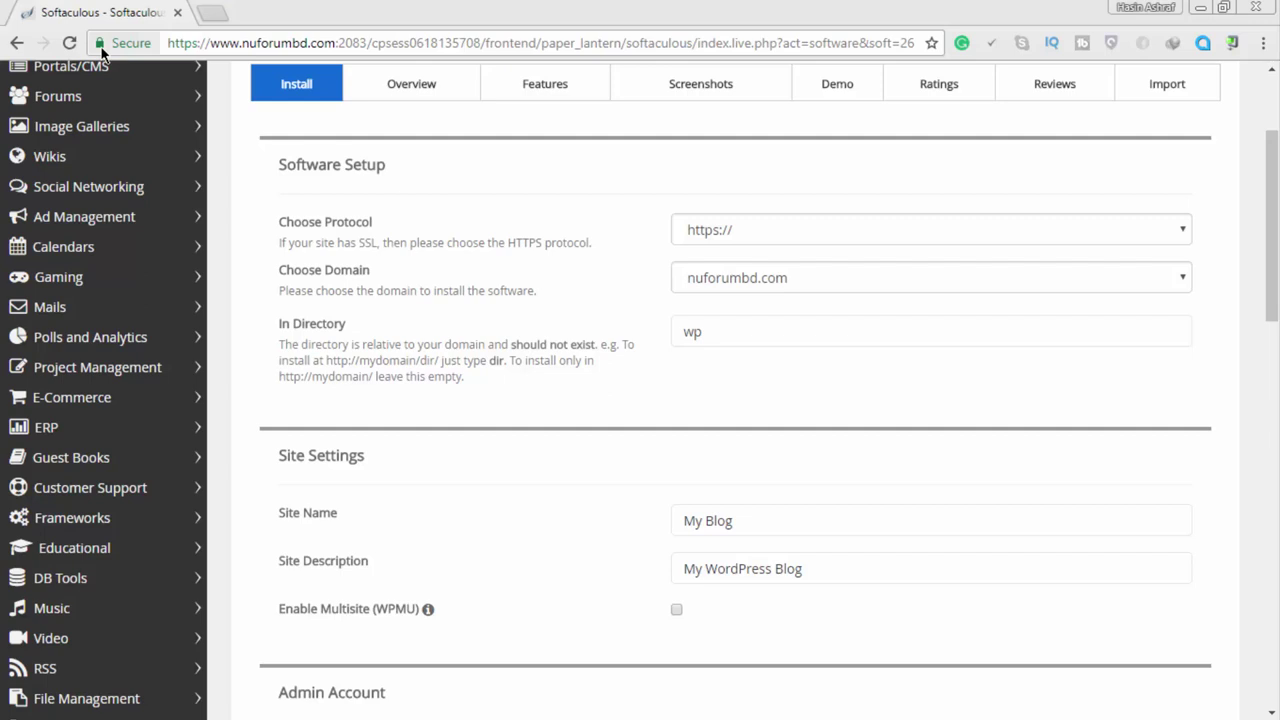
left_click(786, 251)
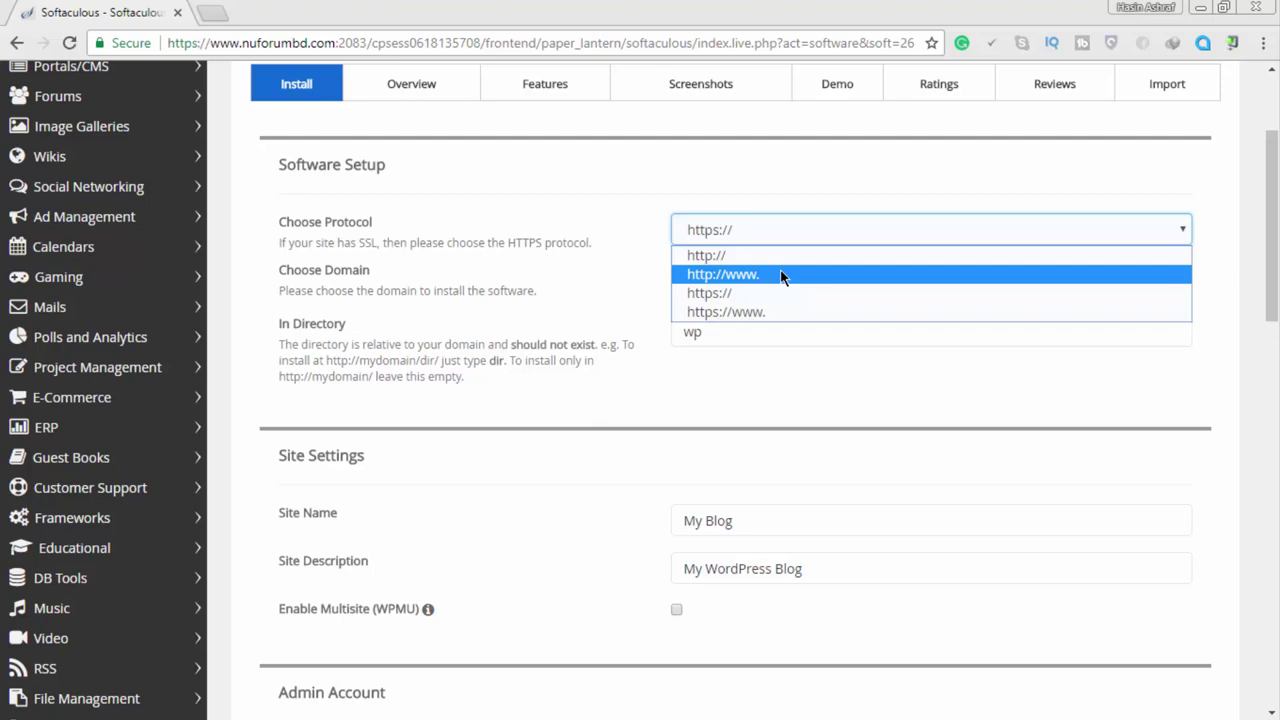
left_click(782, 276)
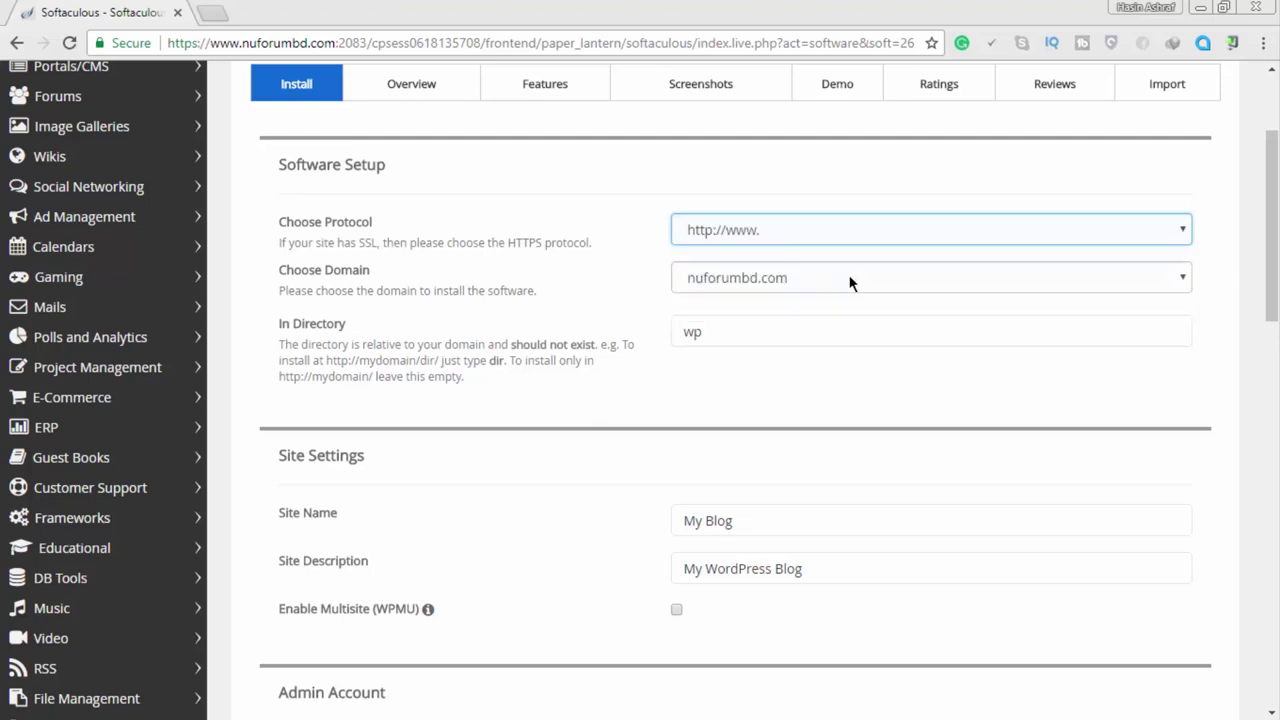
left_click(969, 330)
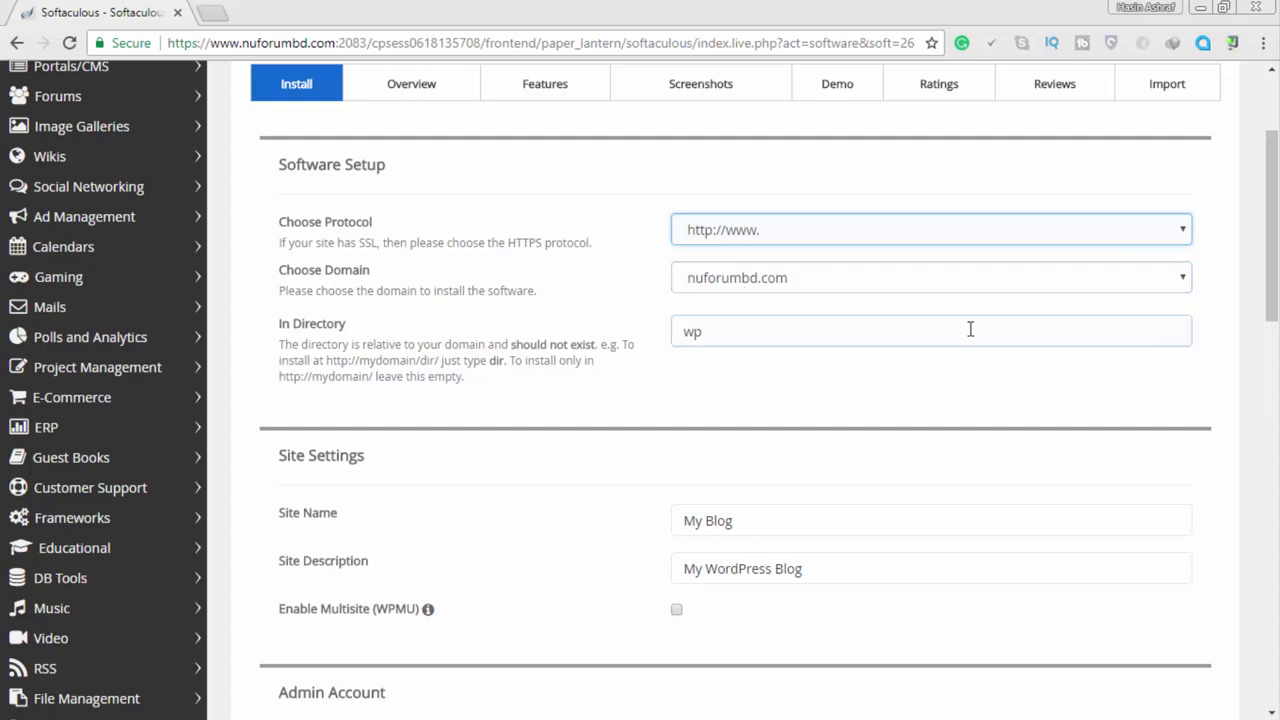
key("ctrl+a")
key("BackSpace")
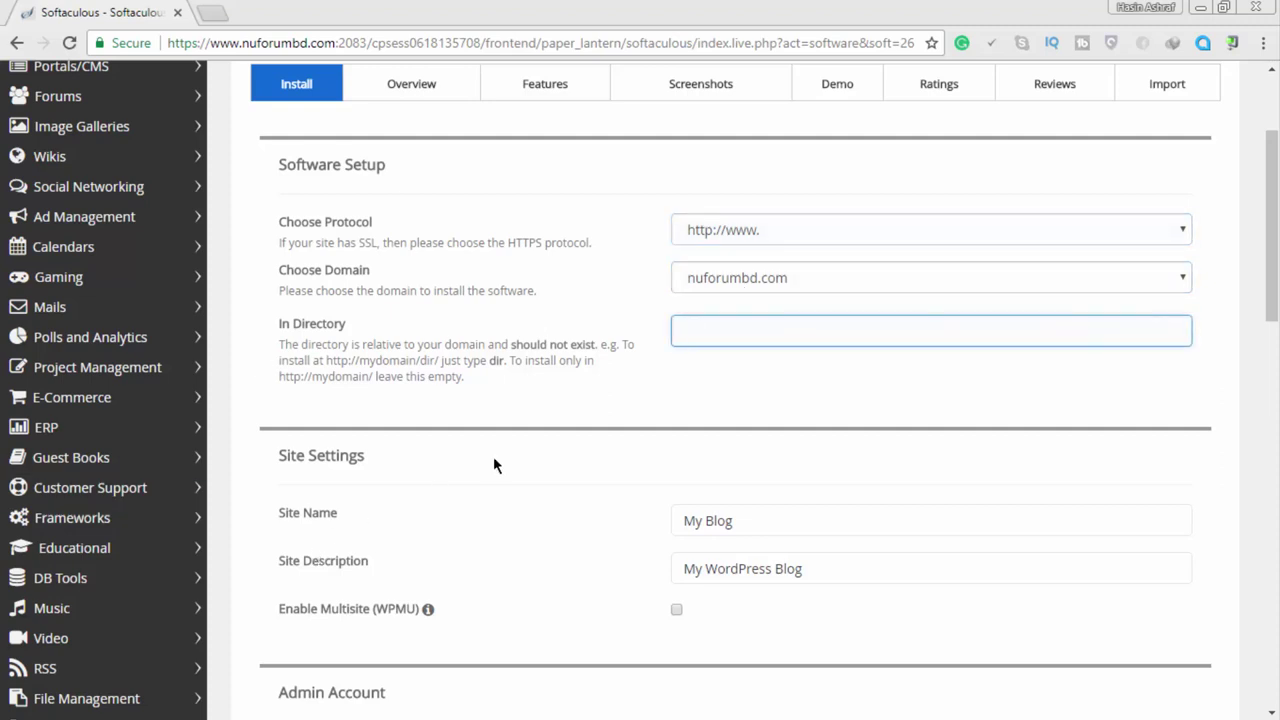
left_click(604, 545)
Change the Site Name from 'My Blog' to 'National University Forum'
scroll(603, 545, "down", 1)
left_click(766, 434)
key("ctrl+a")
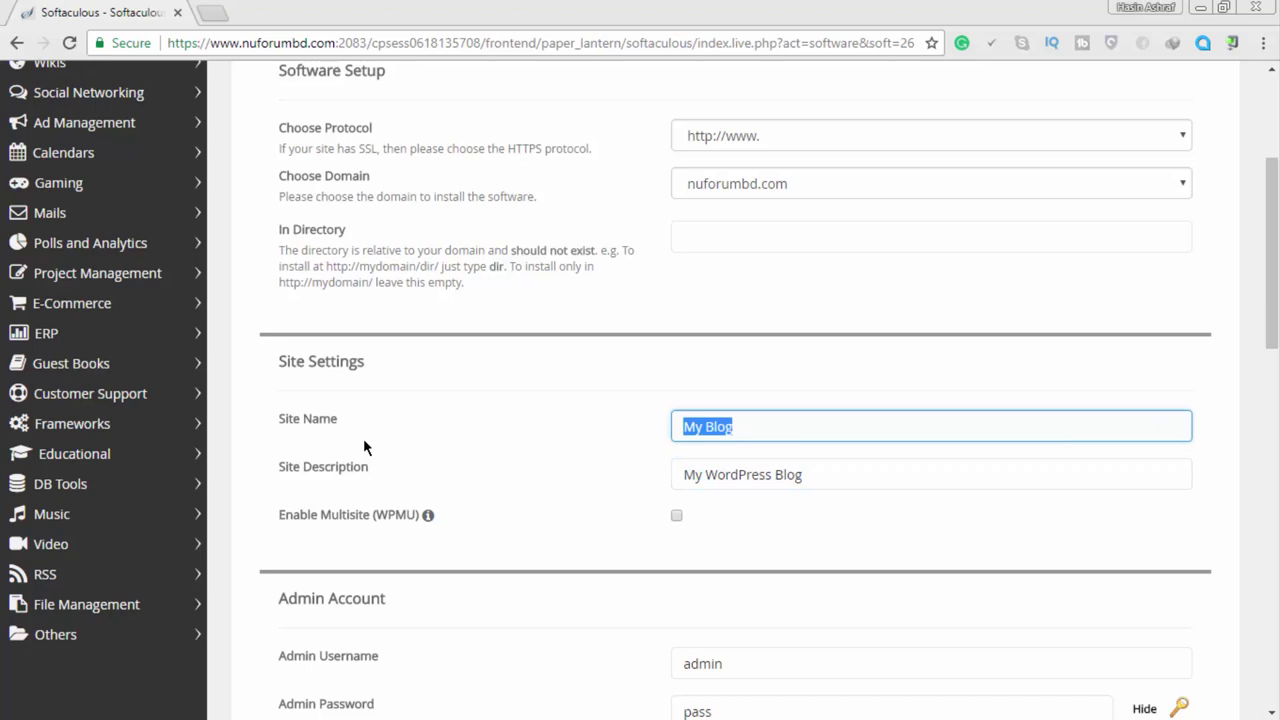
type("Na")
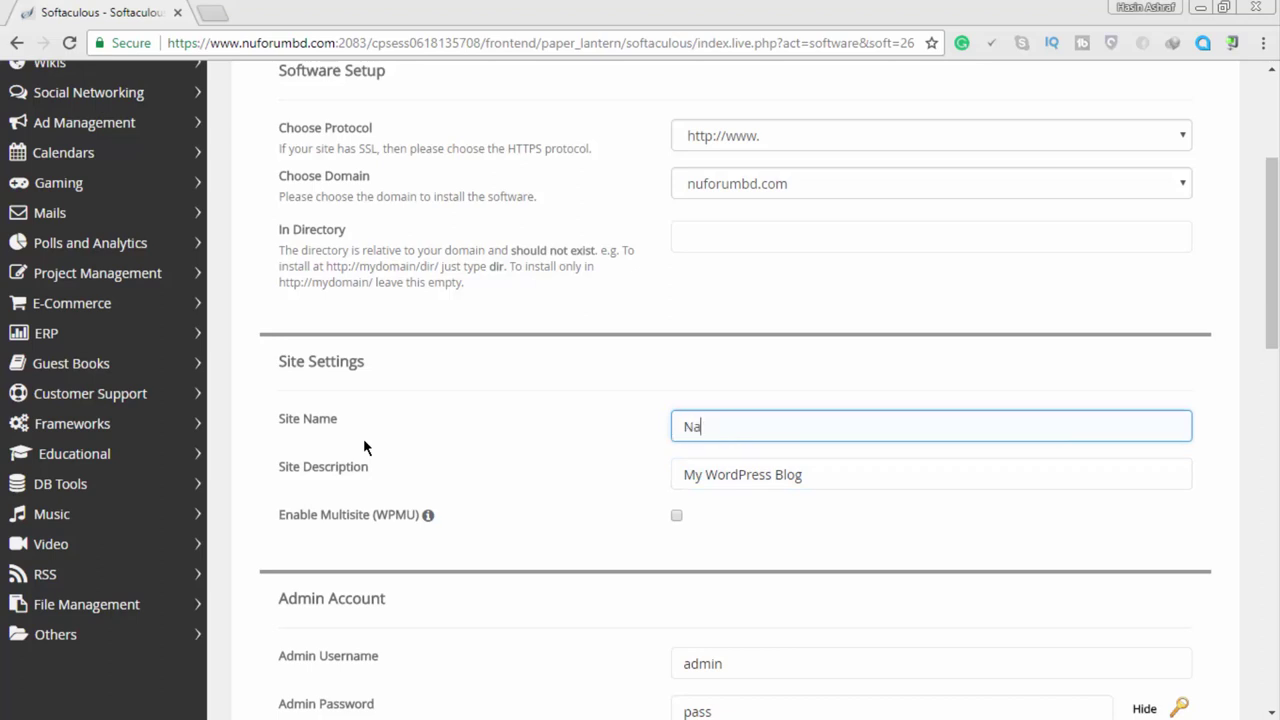
type("tional University Forum")
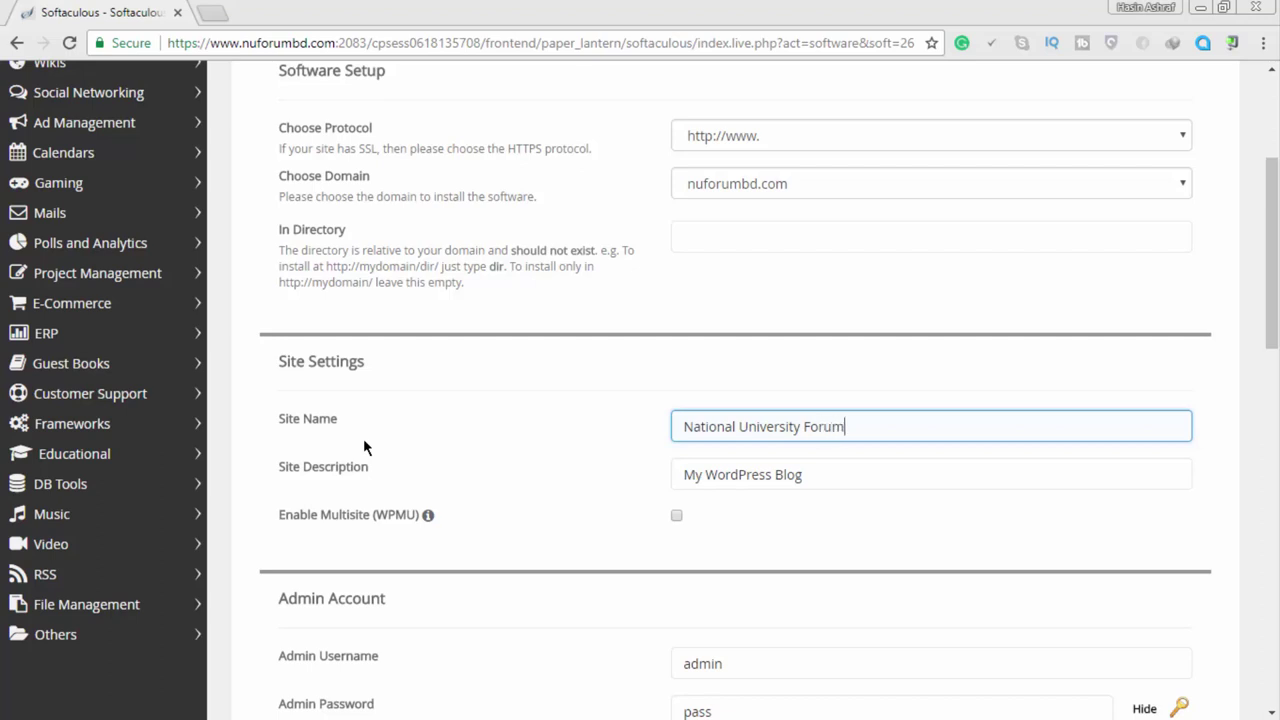
left_click(803, 508)
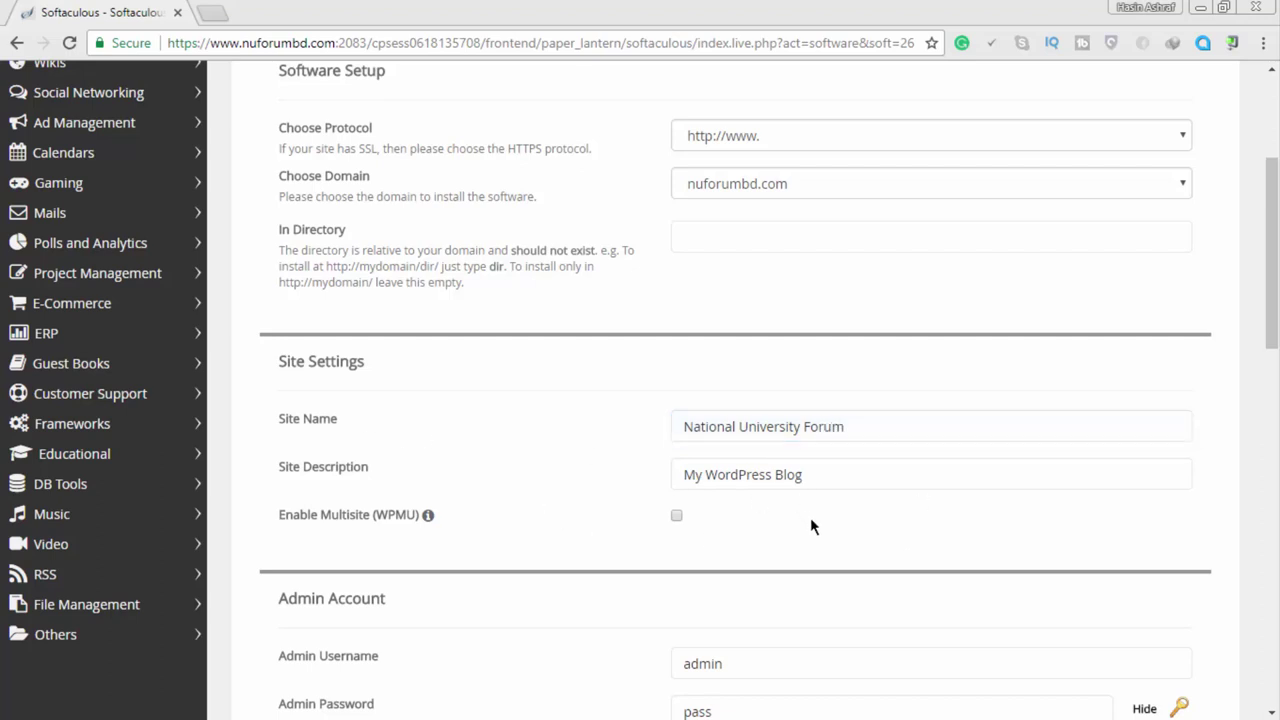
scroll(811, 521, "down", 1)
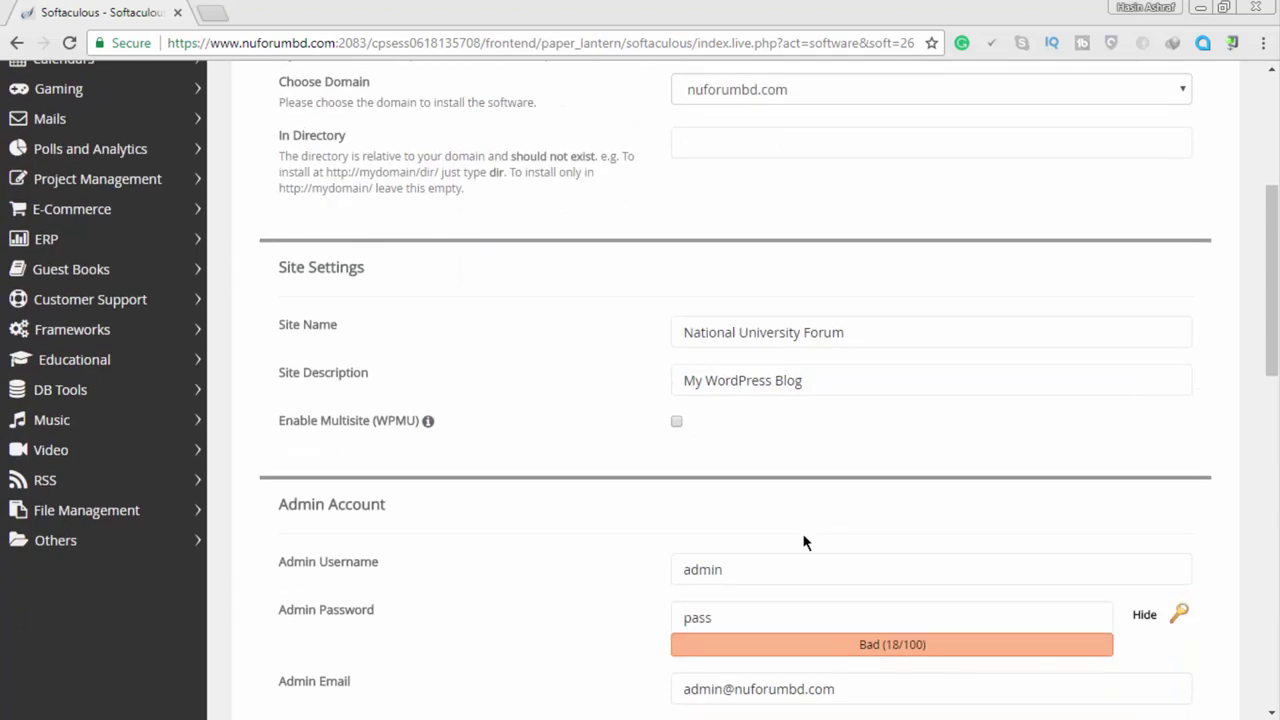
Replace the default admin username with a custom username
left_click(789, 560)
left_click(844, 389)
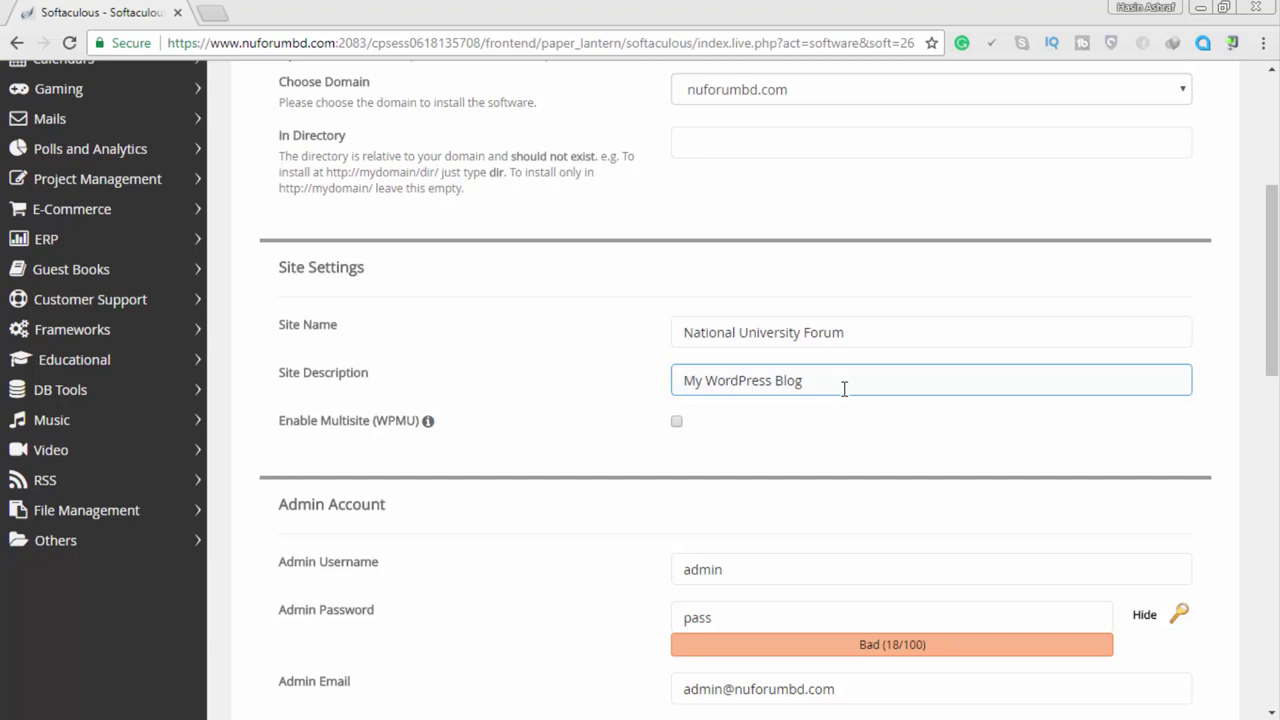
left_click(764, 566)
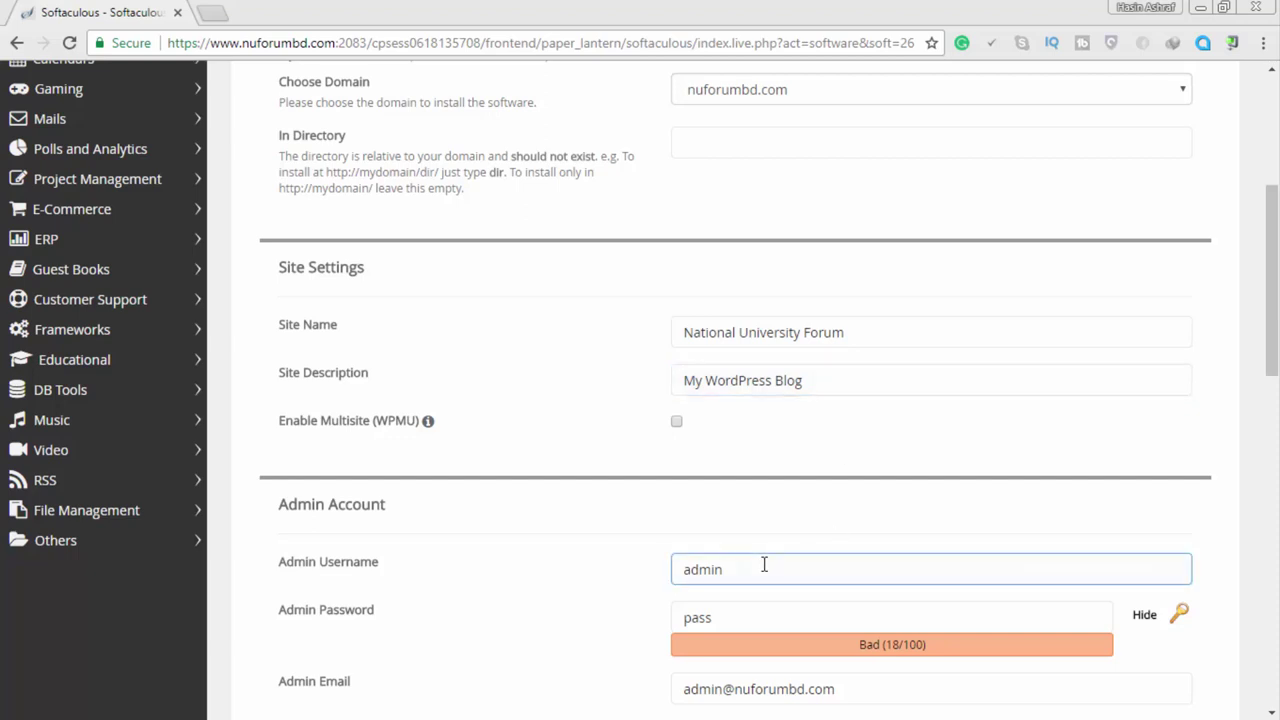
left_click(738, 556)
scroll(487, 504, "down", 1)
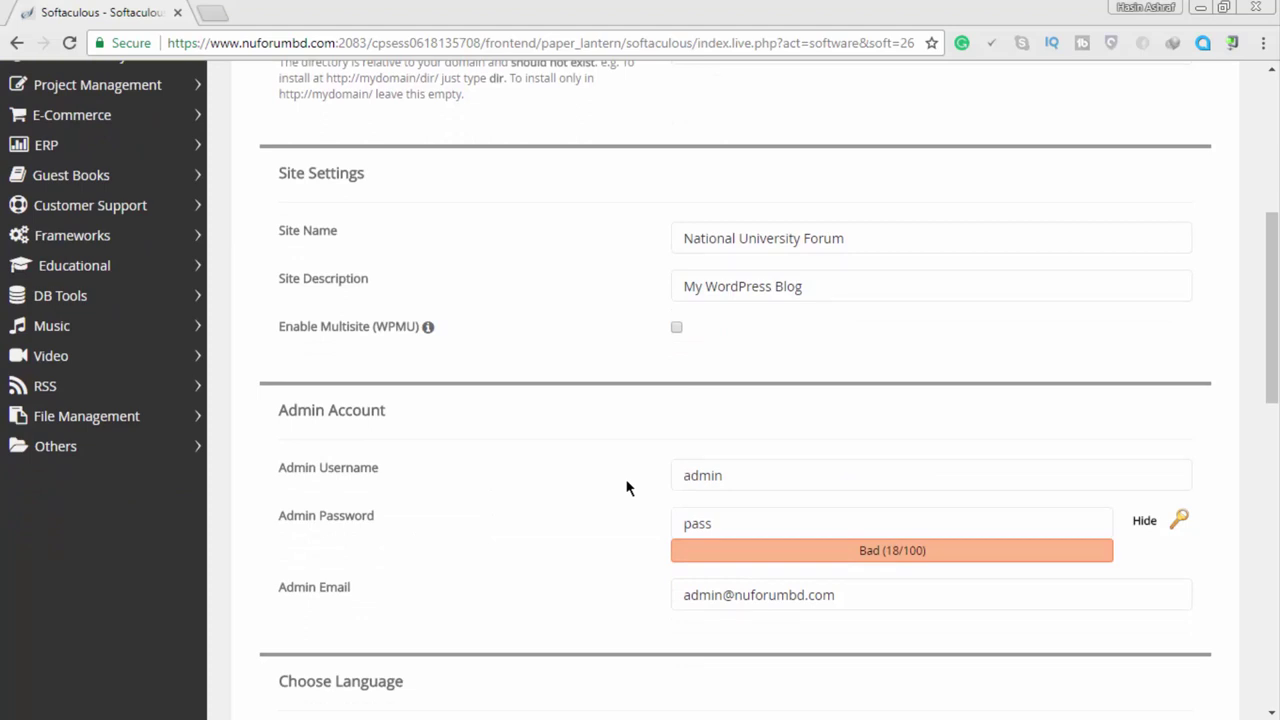
left_click(760, 470)
left_click_drag(761, 467, 350, 475)
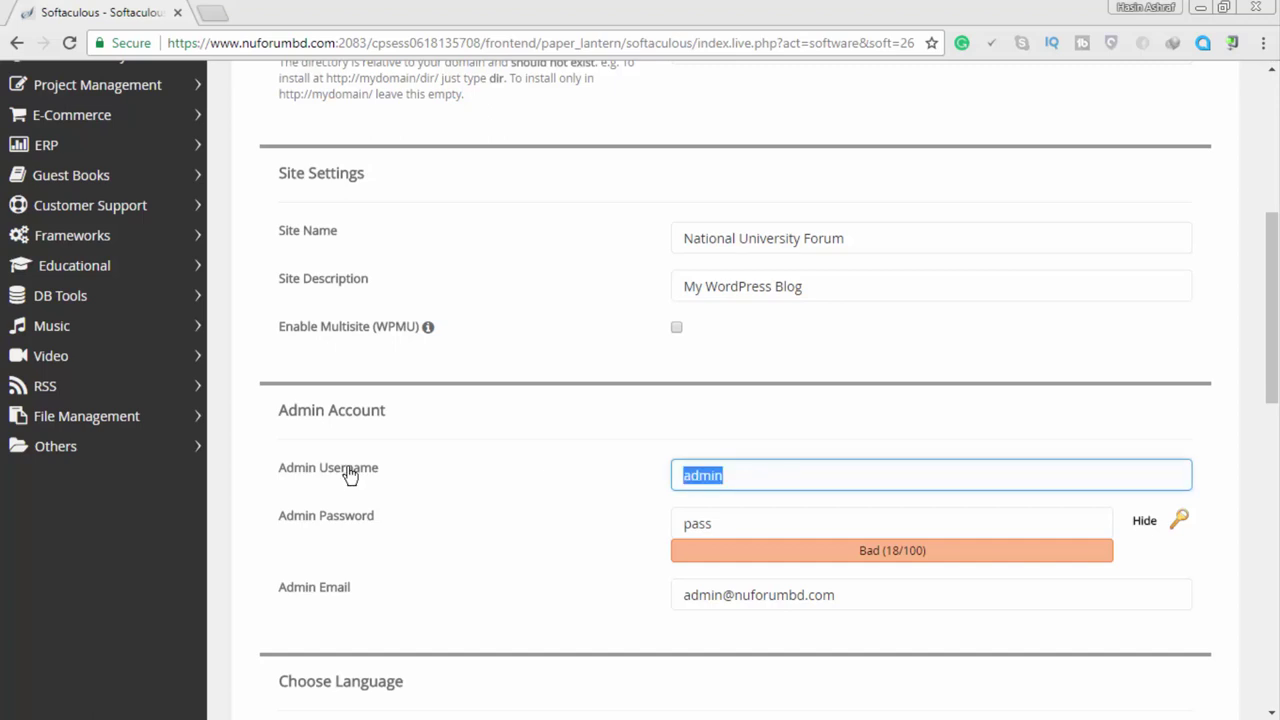
type("n")
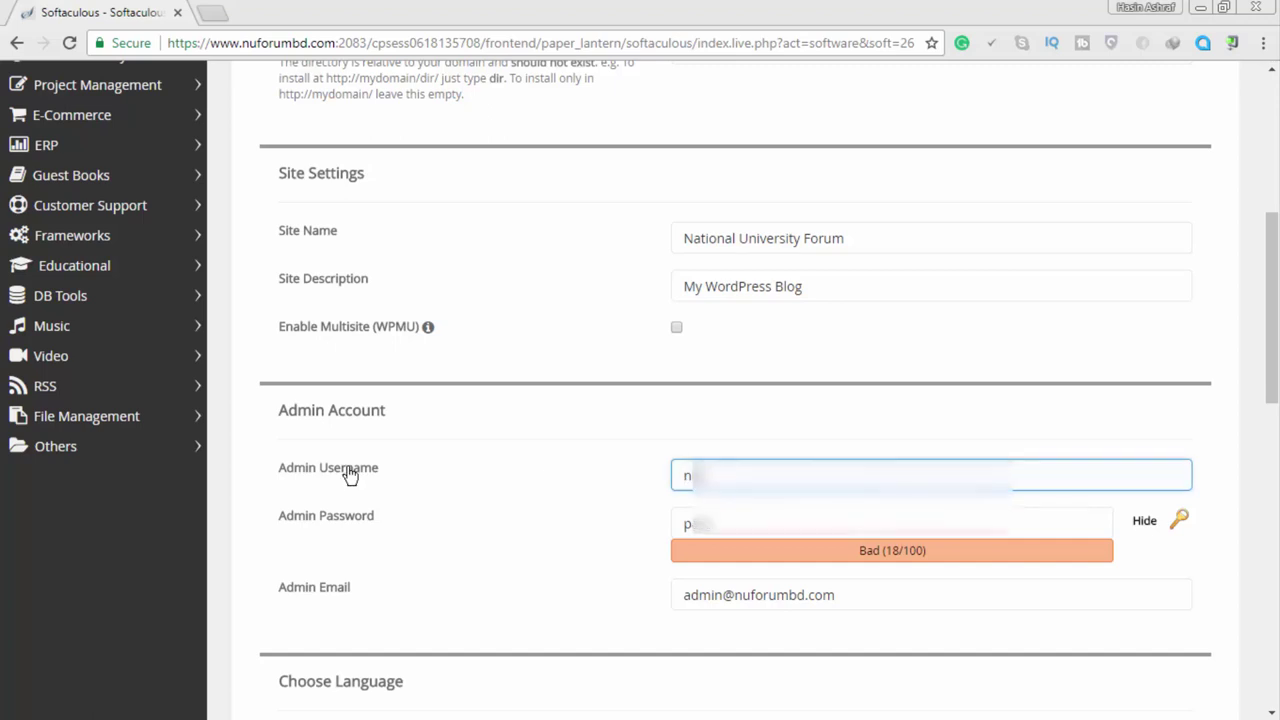
type("rumbd")
Enter a new admin password, rated Strong (59/100)
key("Tab")
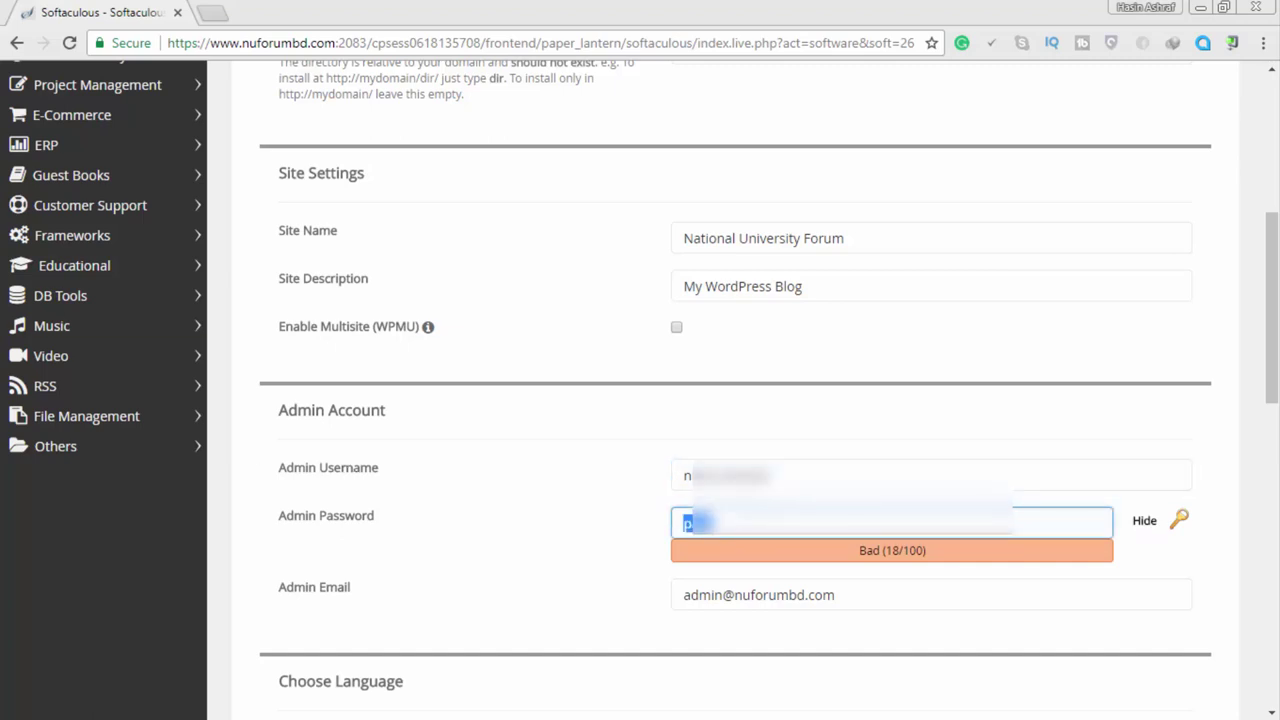
key("alt+Tab")
type("d")
left_click(838, 437)
scroll(838, 437, "down", 6)
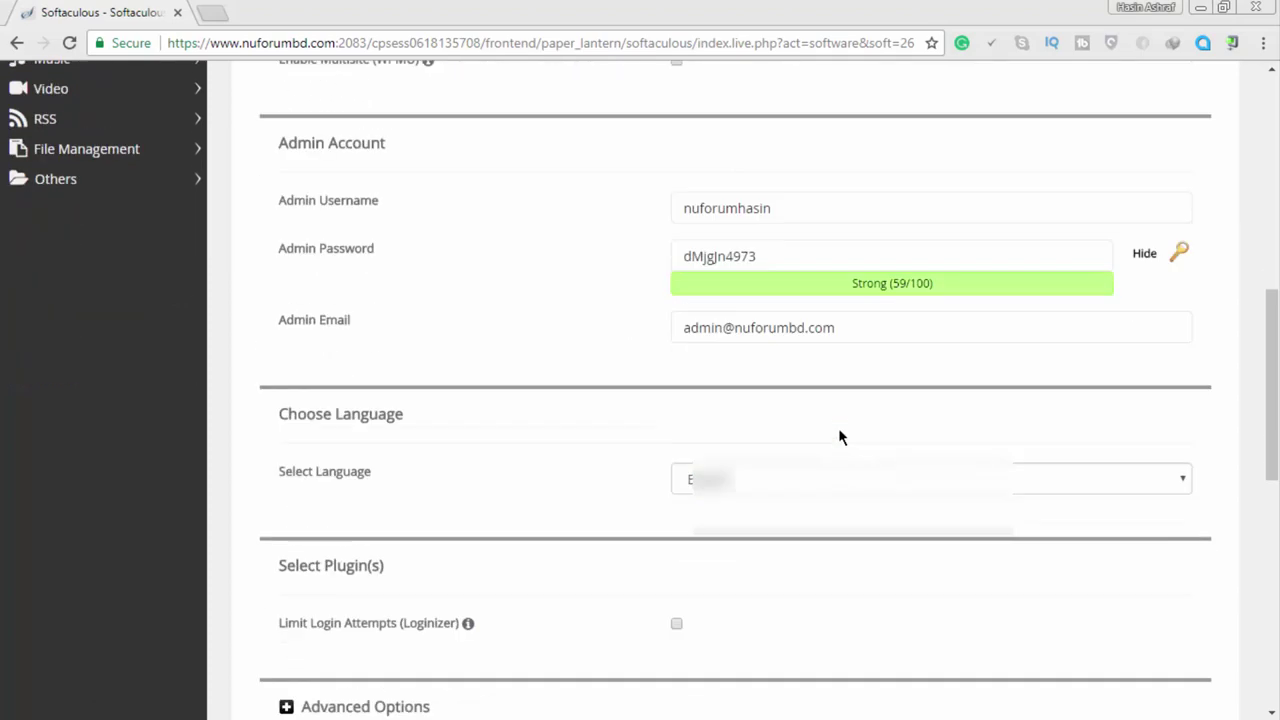
Select the Writee theme for the WordPress installation
scroll(760, 395, "down", 1)
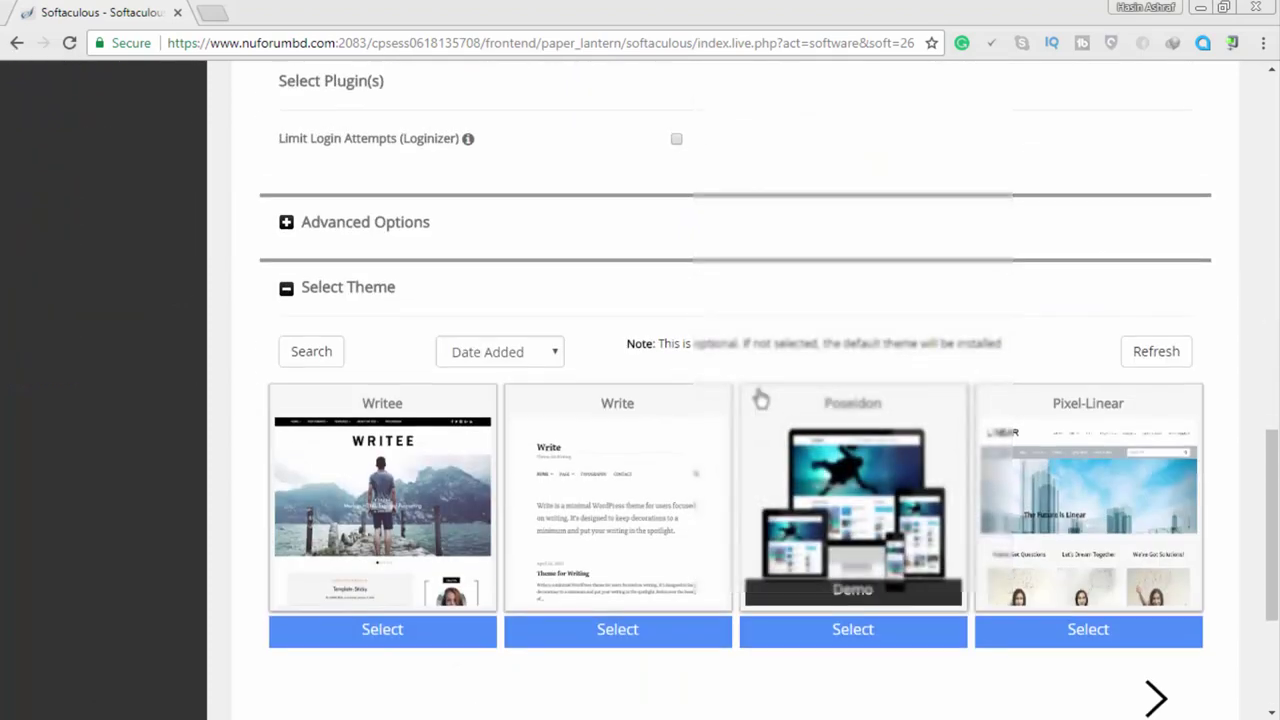
scroll(760, 395, "down", 1)
scroll(760, 395, "up", 1)
scroll(760, 398, "up", 1)
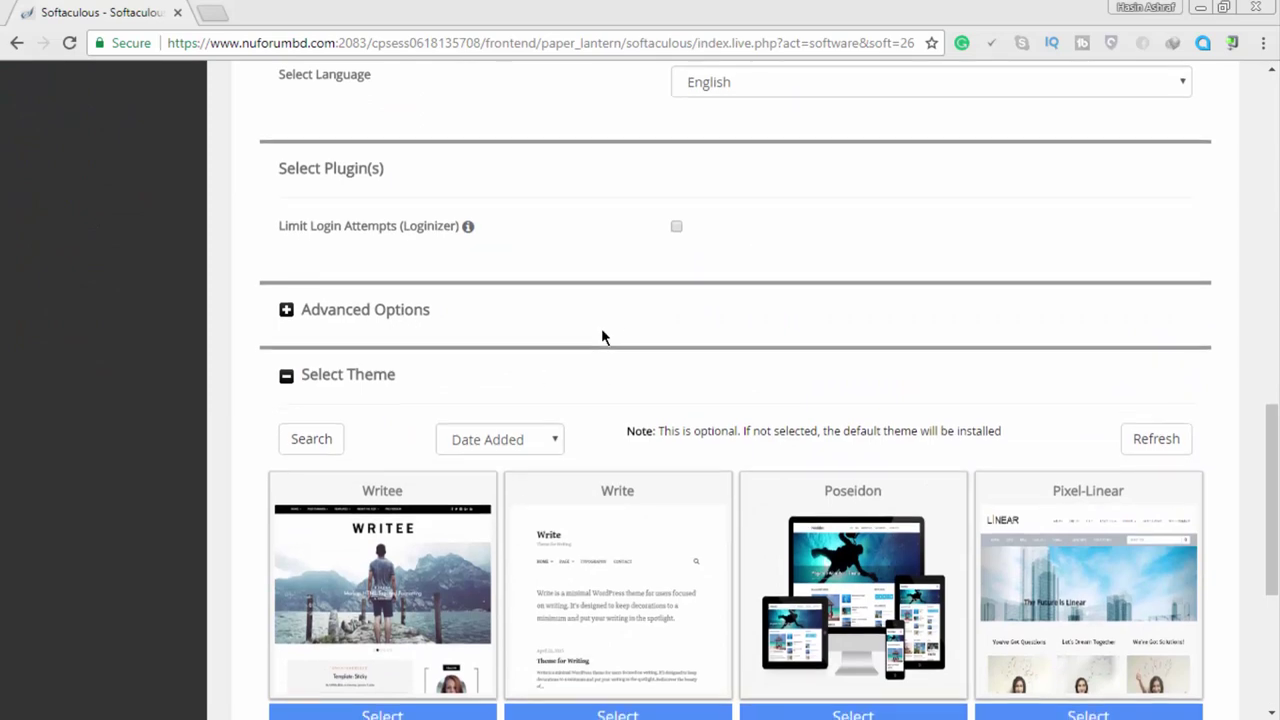
scroll(601, 334, "down", 2)
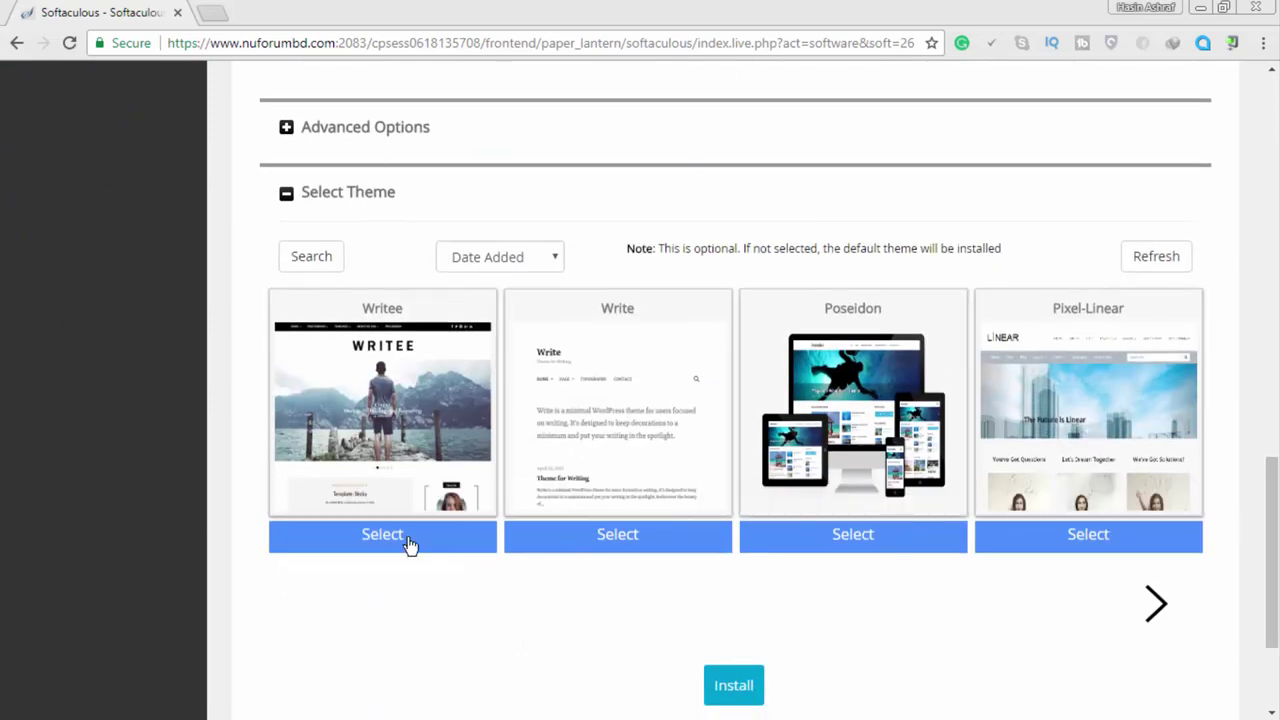
left_click(411, 460)
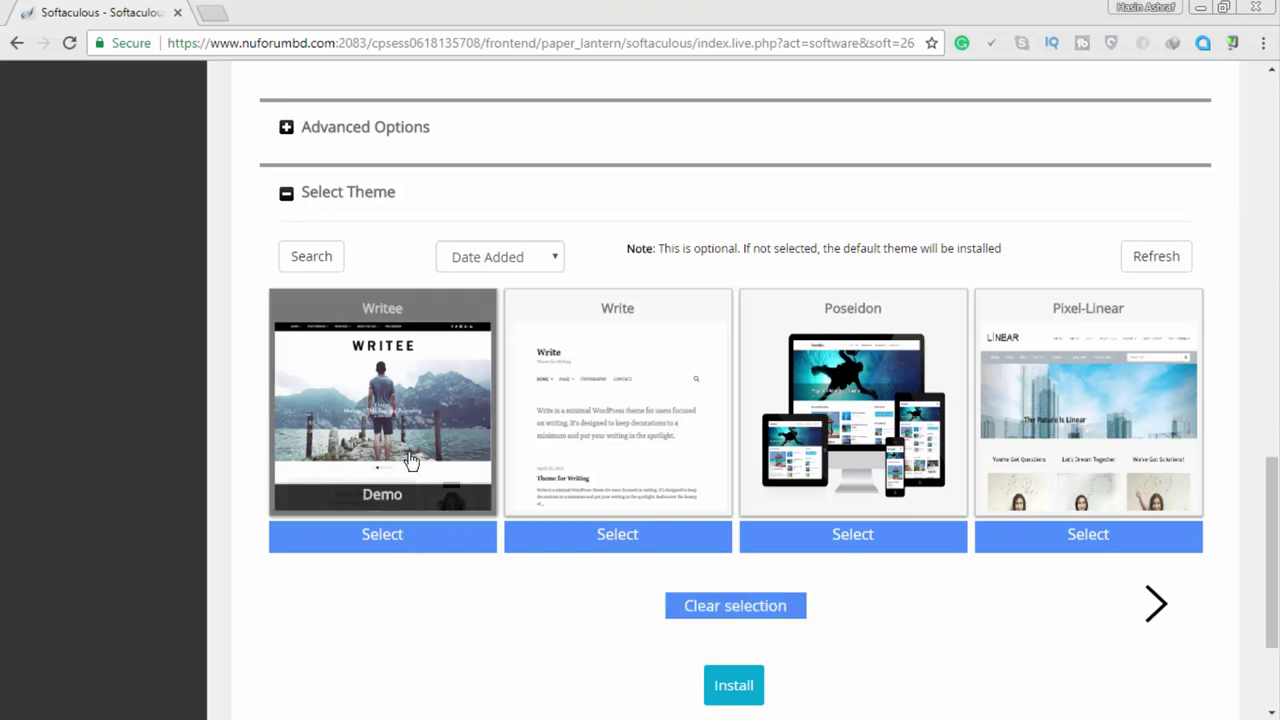
Fill in the email for installation details and start installing WordPress
scroll(772, 578, "down", 2)
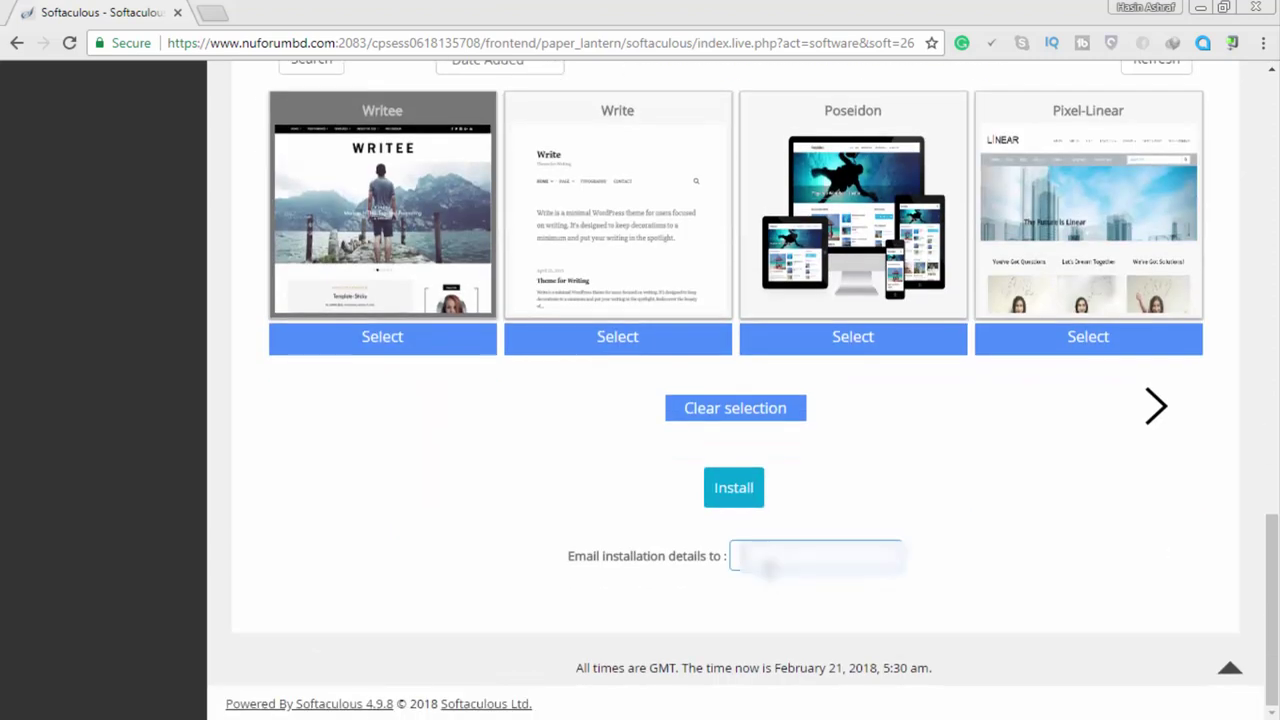
left_click(770, 564)
left_click(774, 582)
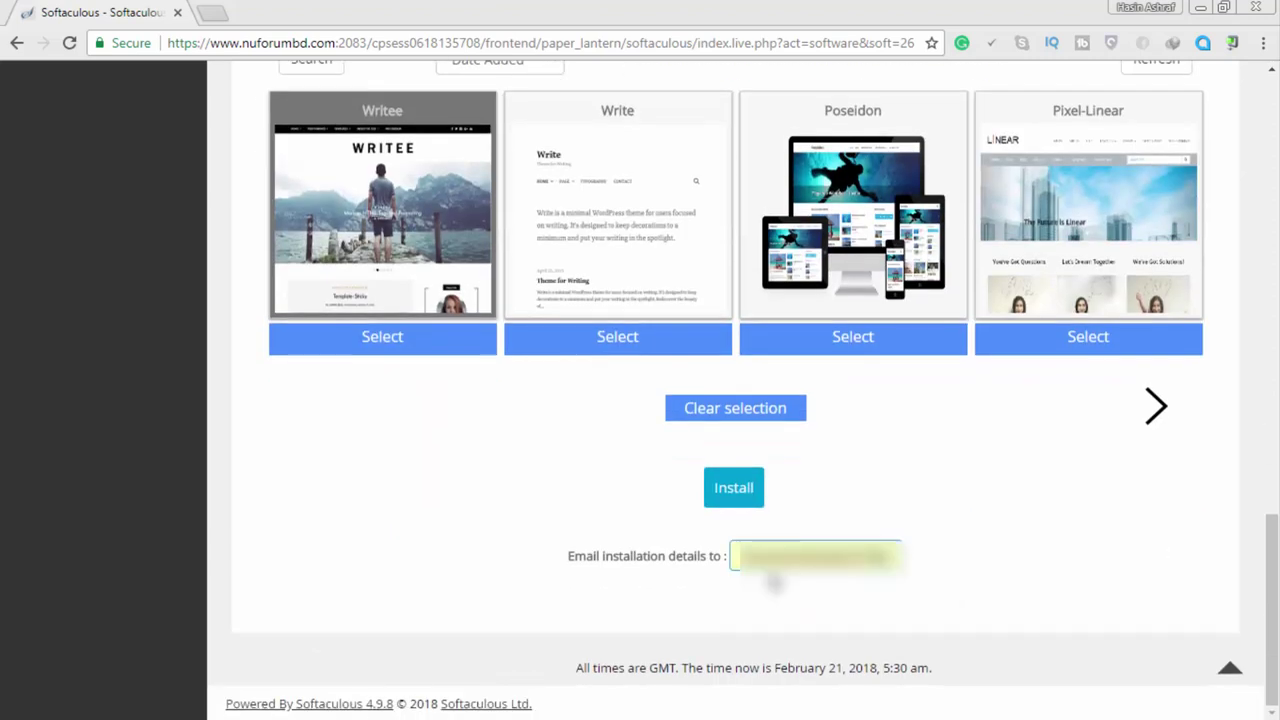
left_click(735, 490)
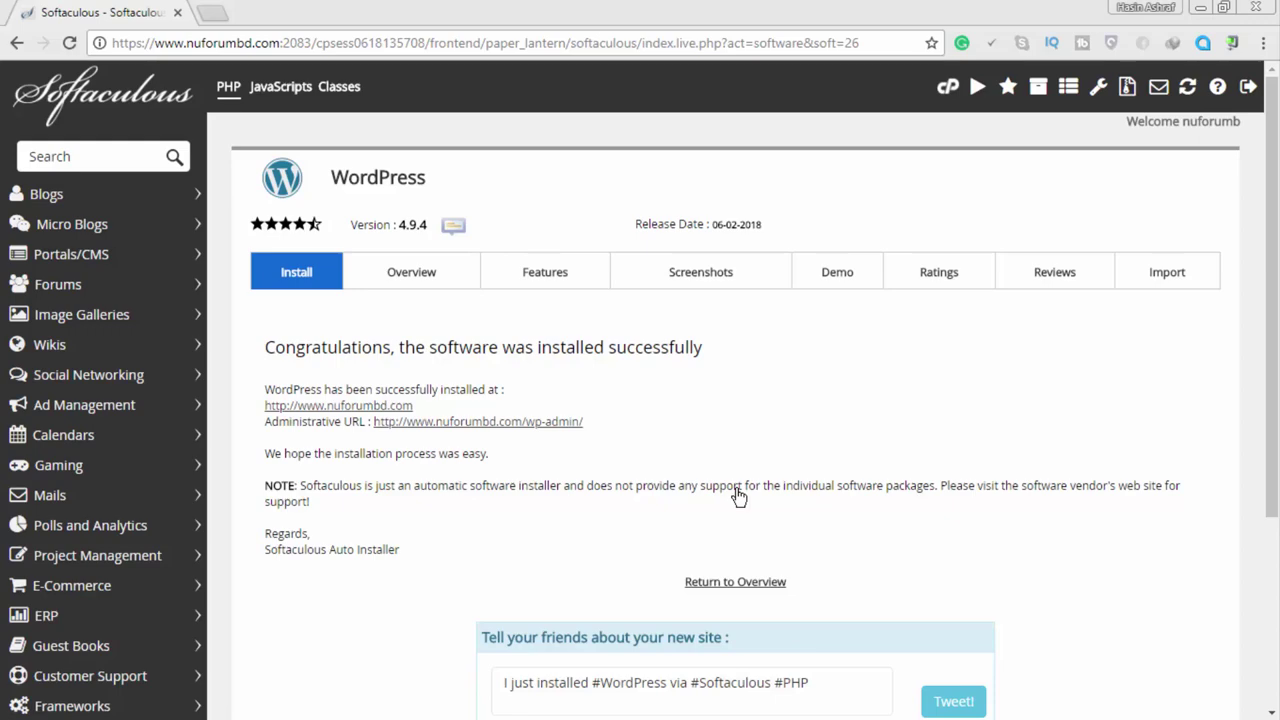
left_click(220, 15)
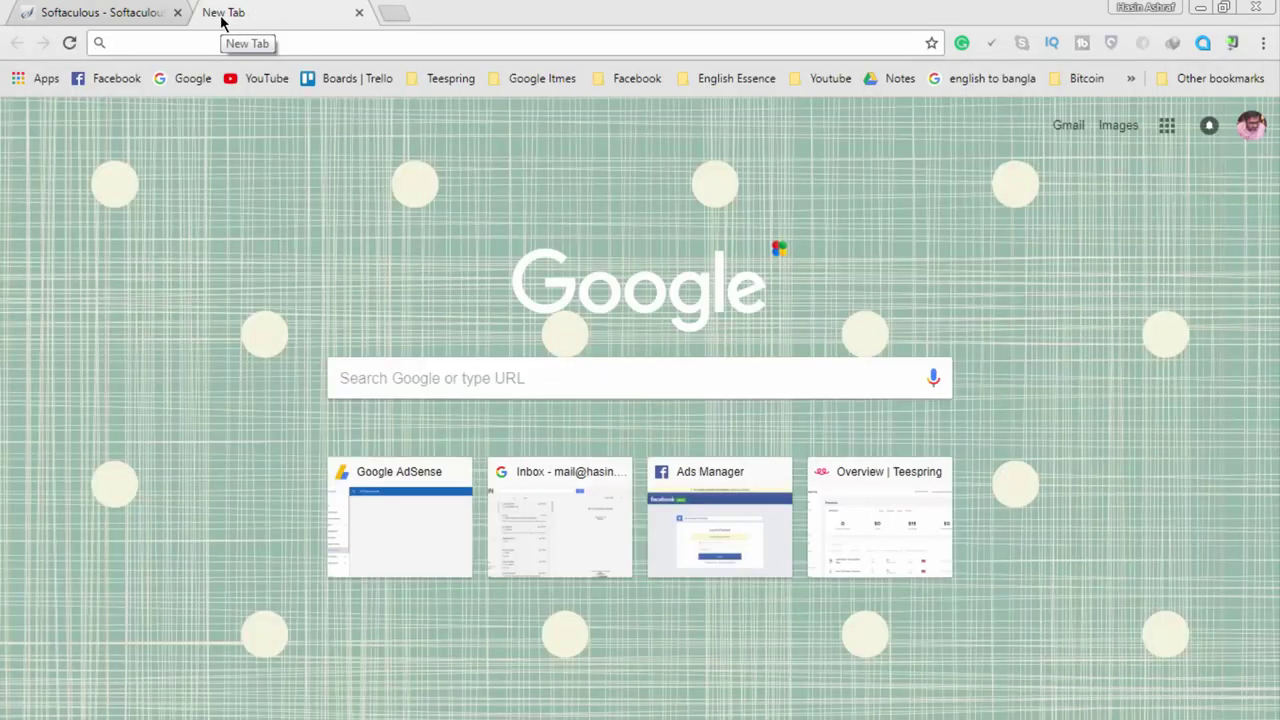
type("www.")
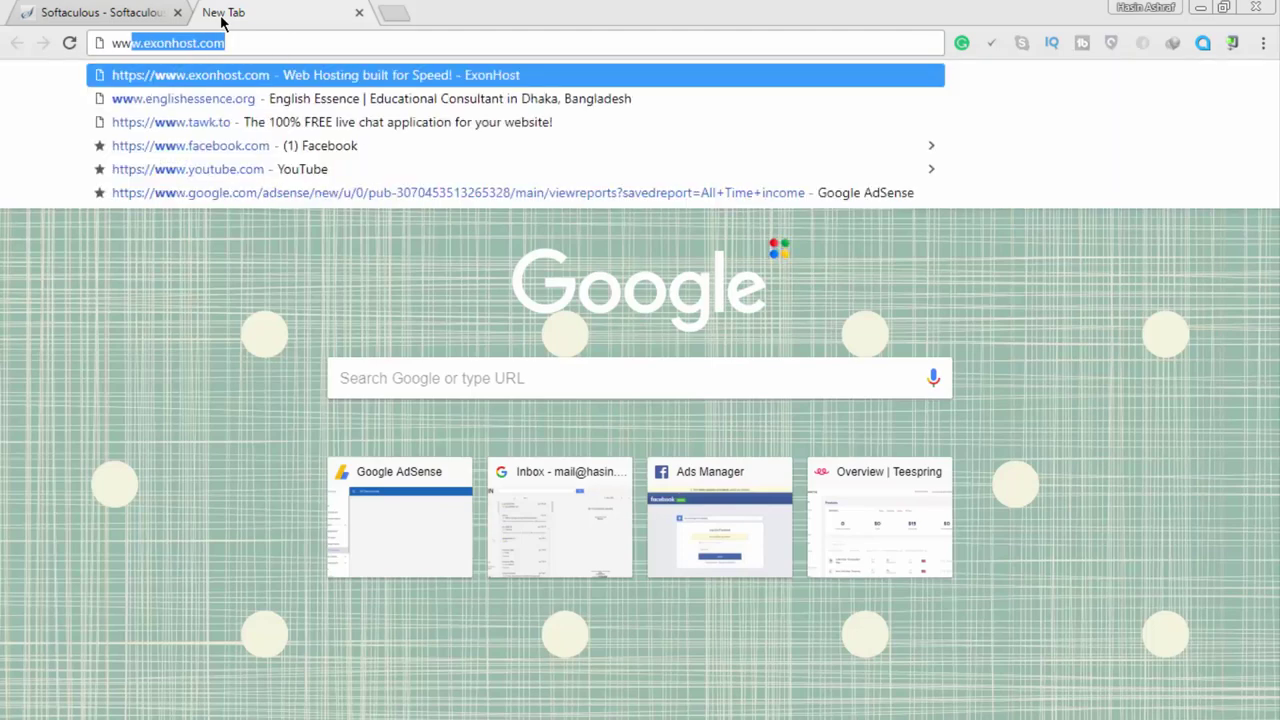
type("nuforumbd.com/cpanel")
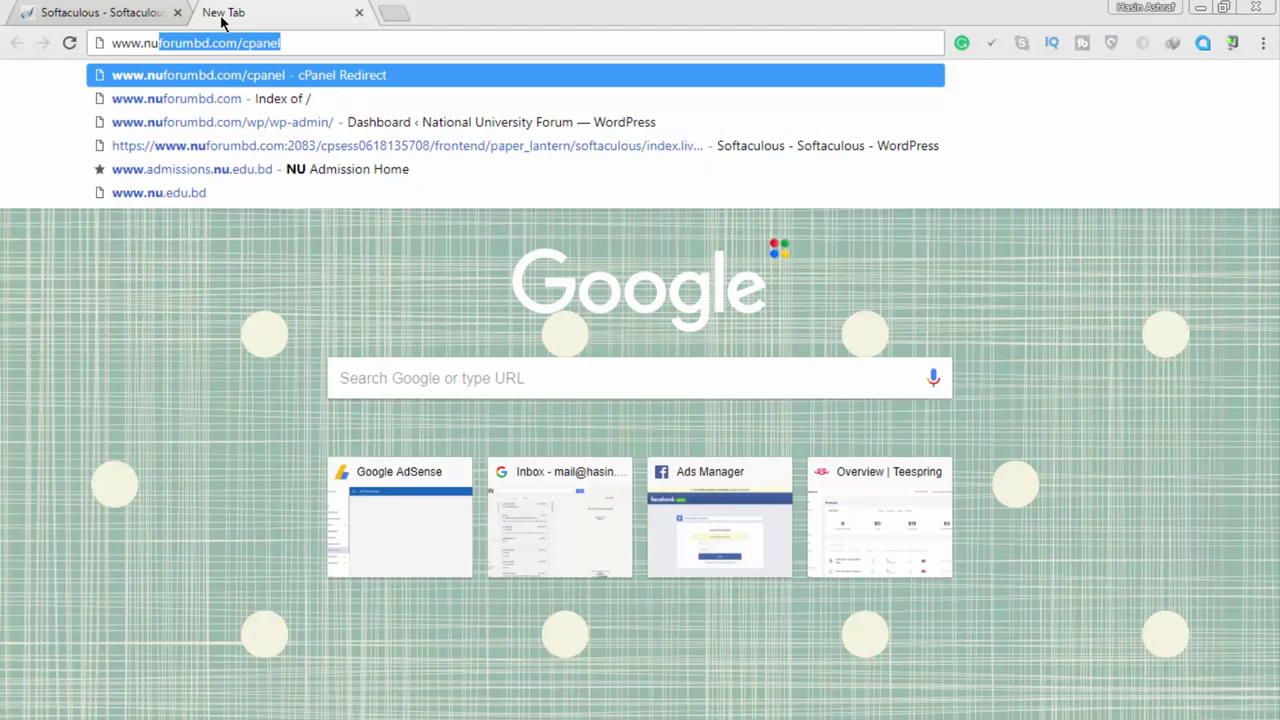
key("BackSpace")
key("BackSpace")
key("BackSpace")
key("BackSpace")
key("BackSpace")
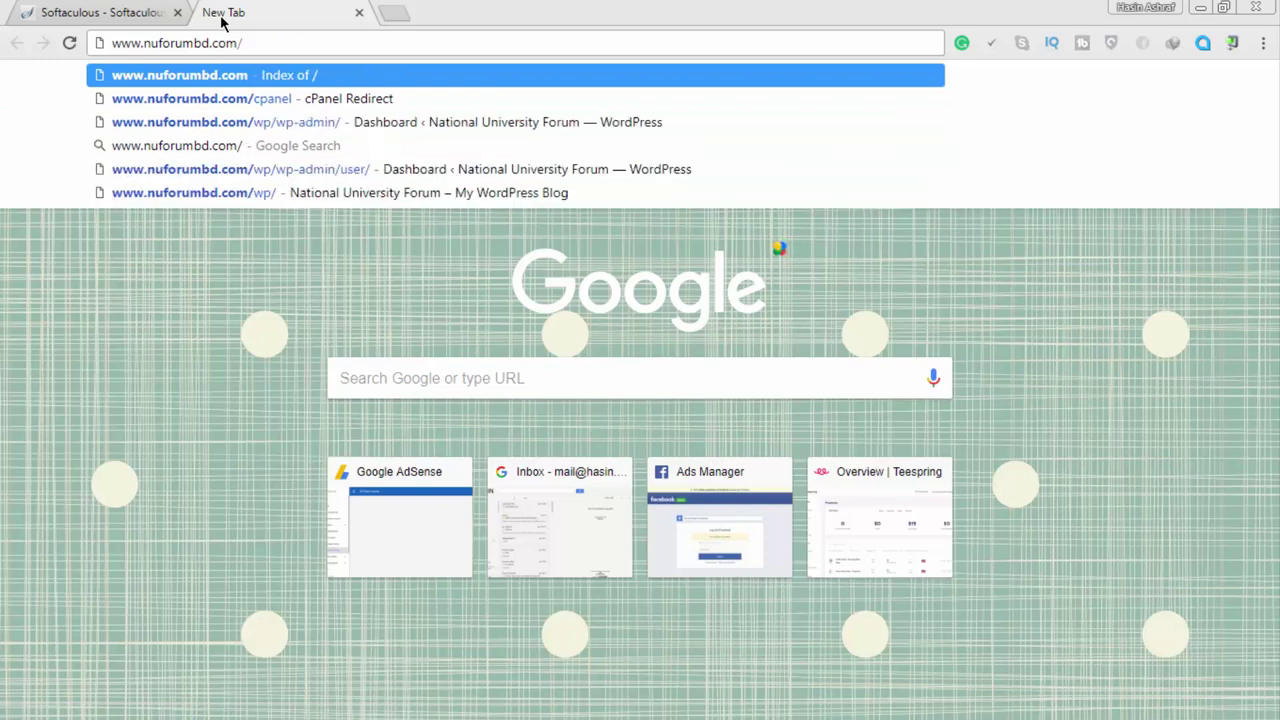
type("wp-admin")
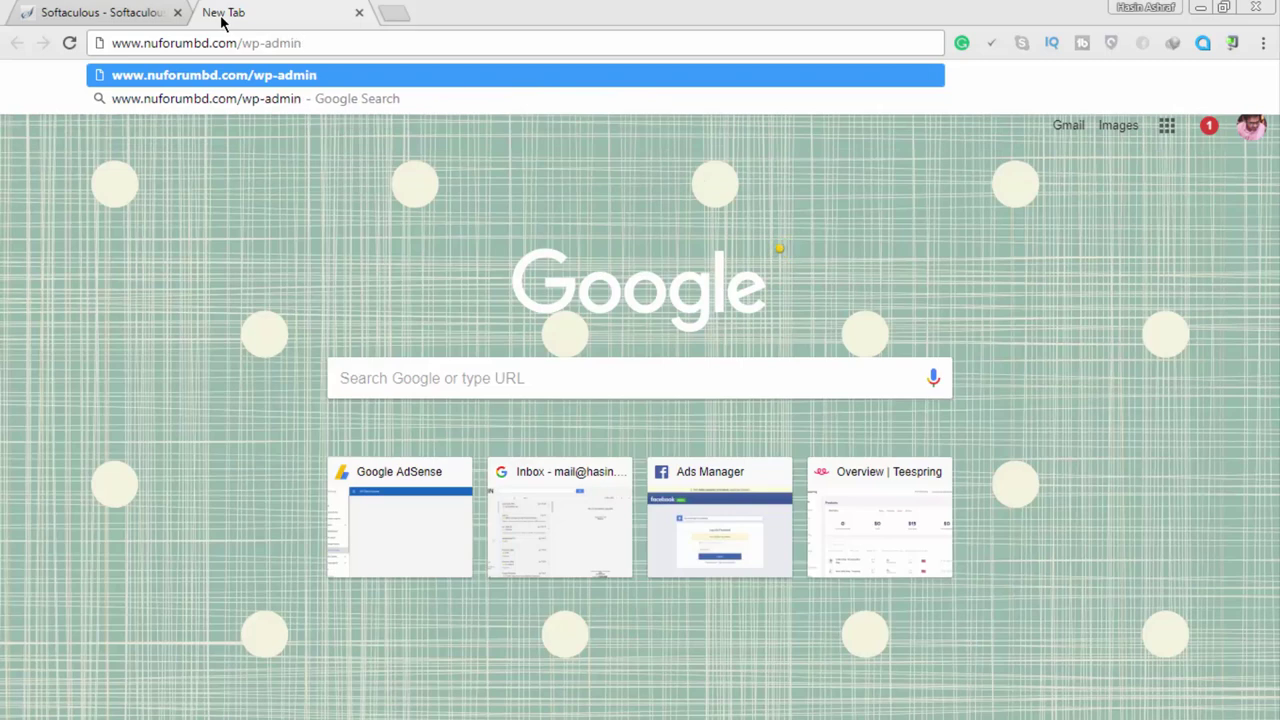
key("Return")
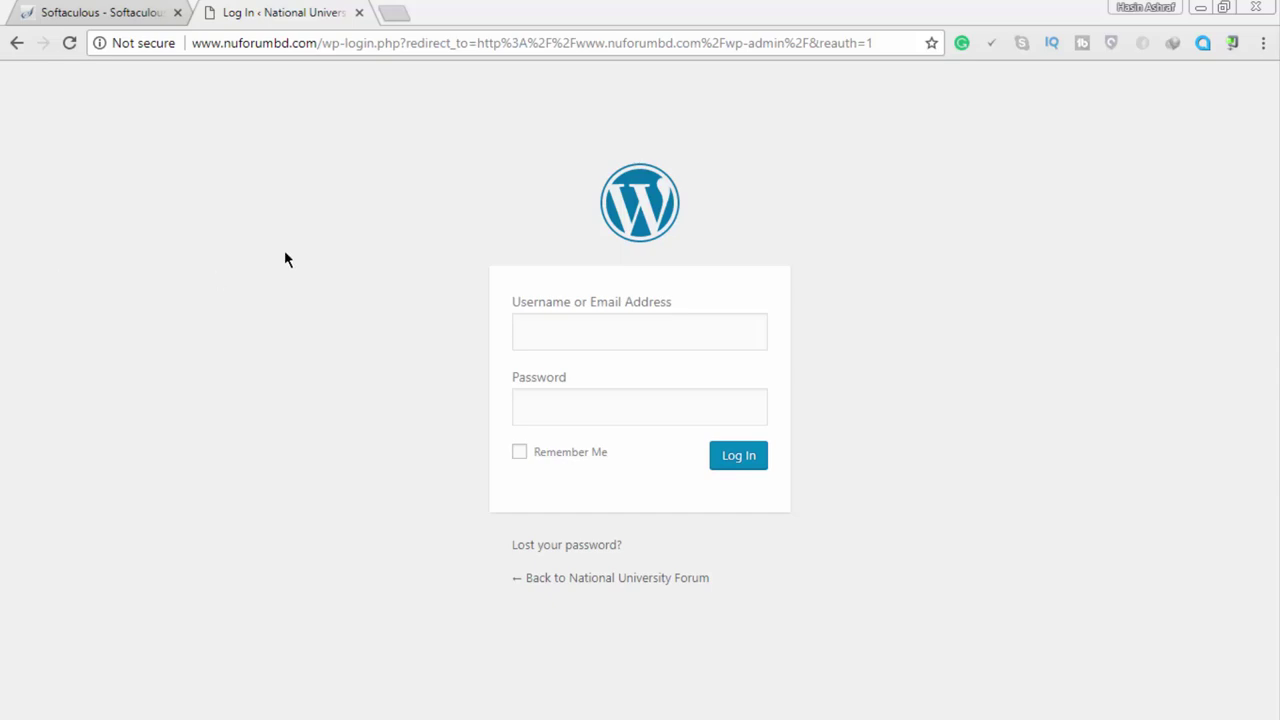
Log in to the WordPress admin with the admin username and password
left_click(650, 332)
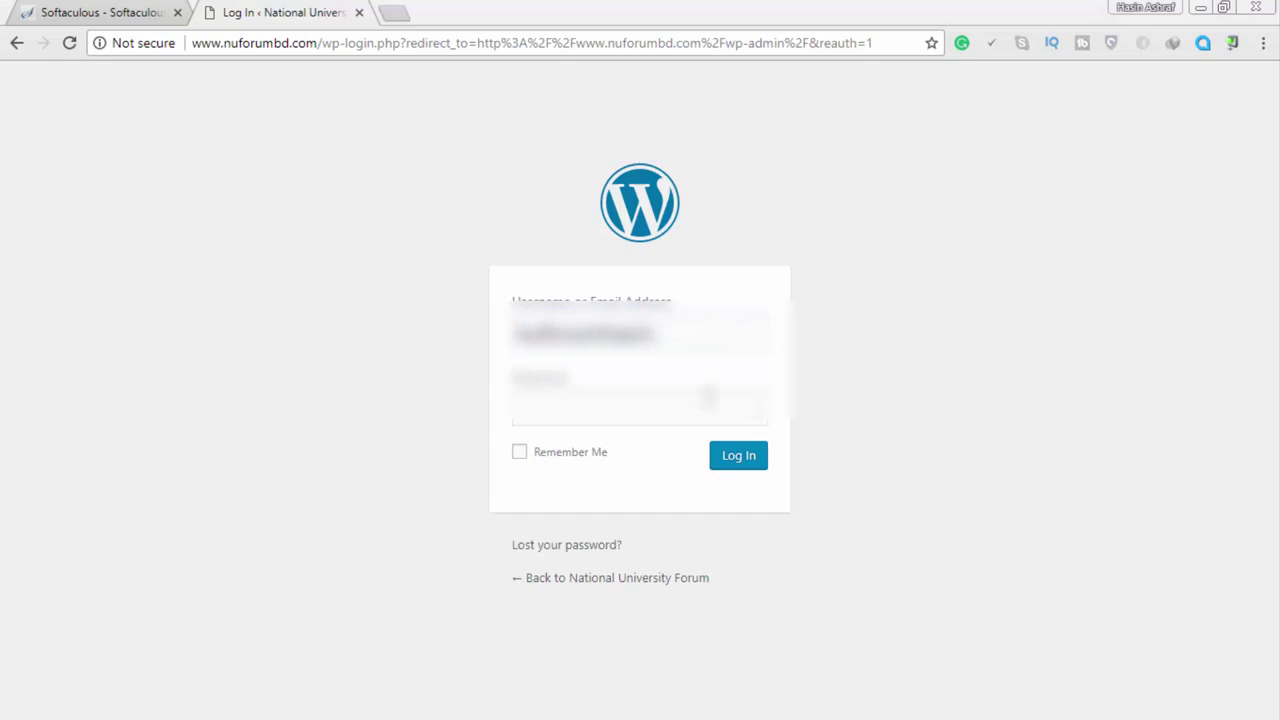
left_click(708, 397)
key("ctrl+v")
left_click(740, 460)
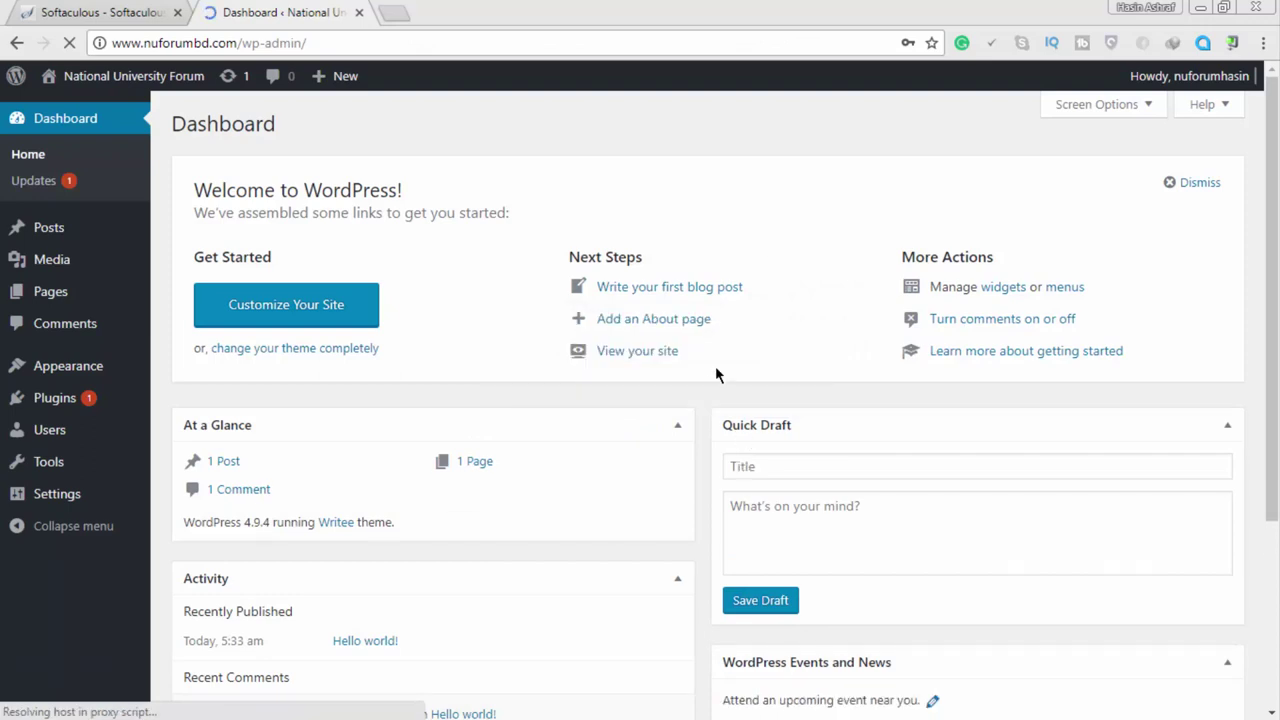
Copy the site's domain and load its public front page in a new tab
left_click_drag(243, 43, 111, 43)
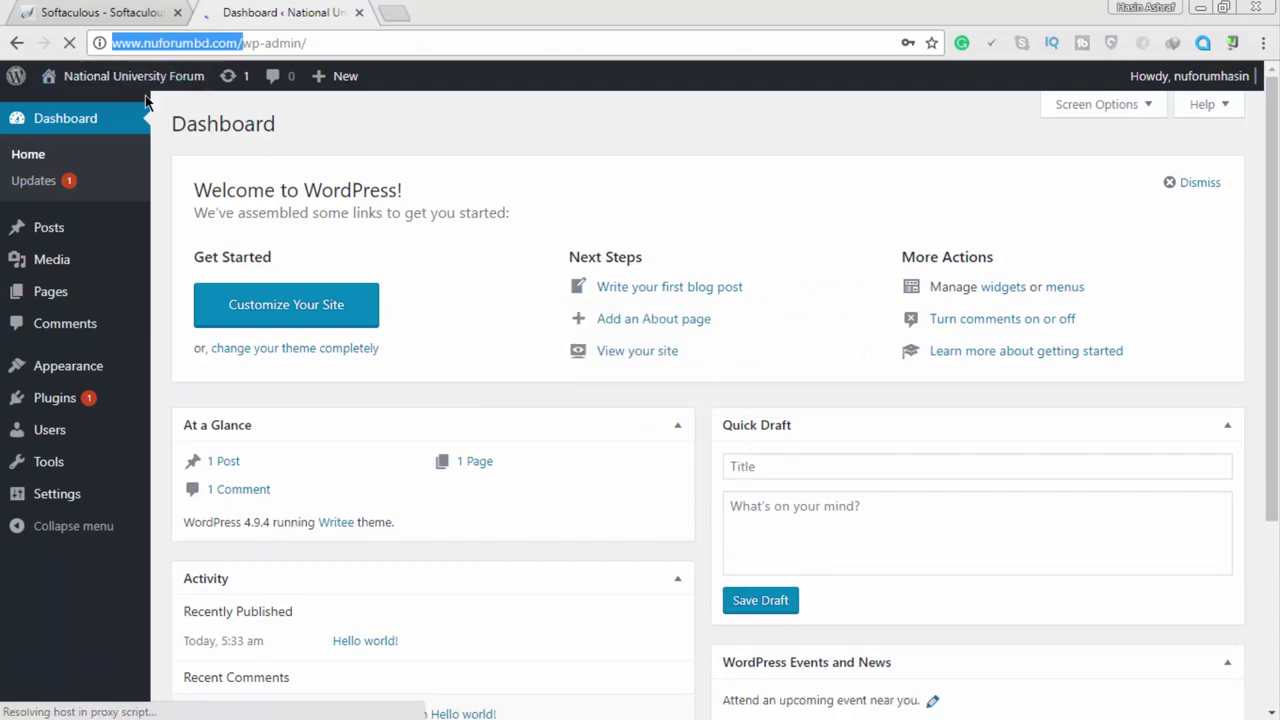
left_click_drag(237, 43, 57, 55)
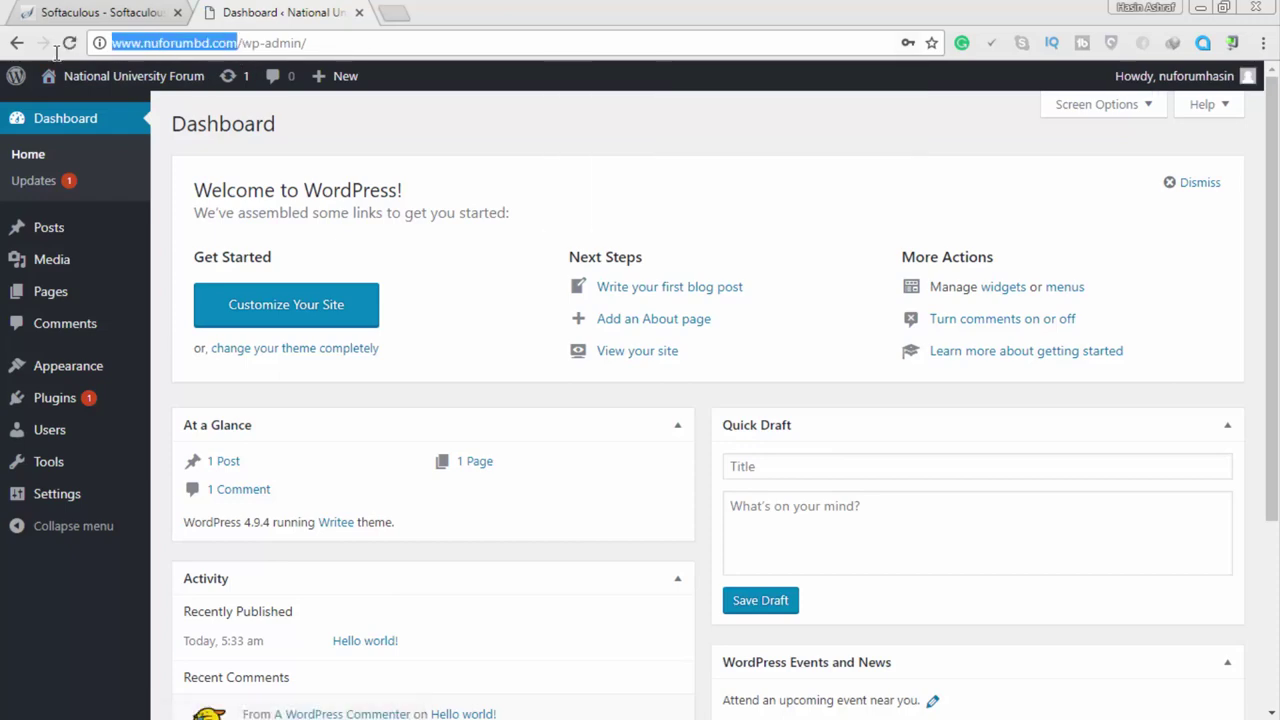
right_click(226, 38)
left_click(268, 103)
left_click(392, 11)
key("ctrl+v")
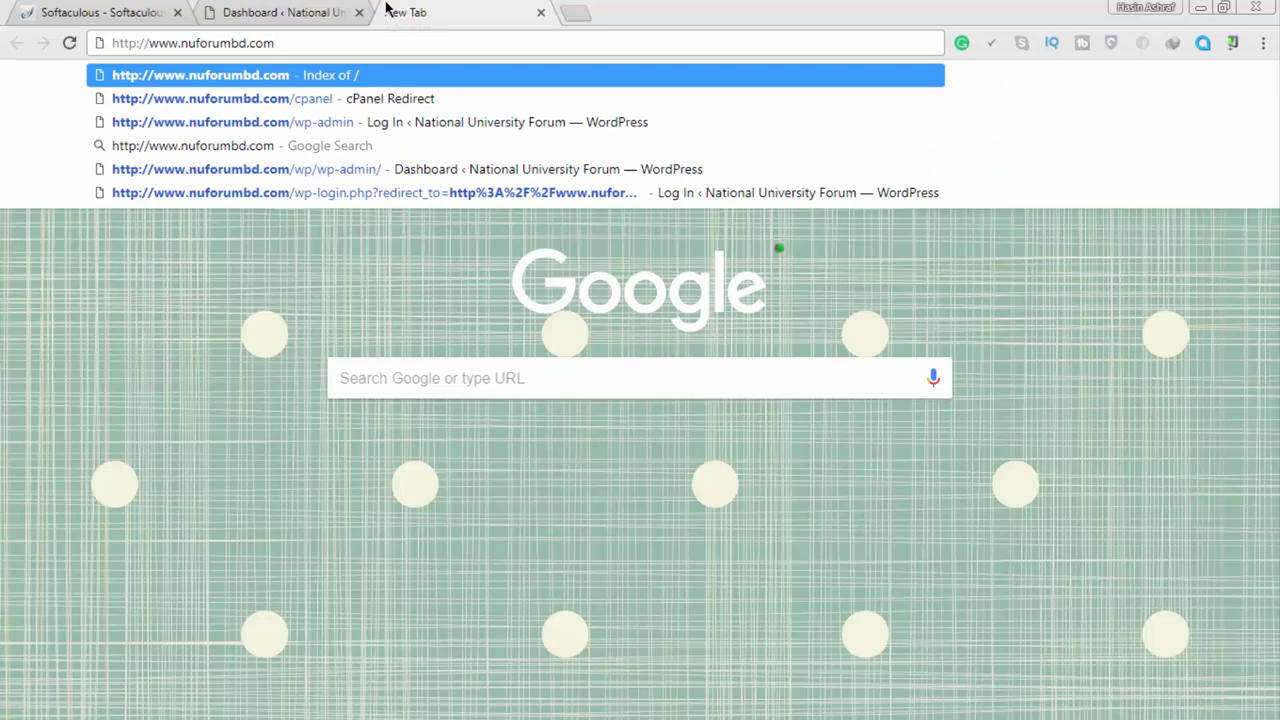
key("Return")
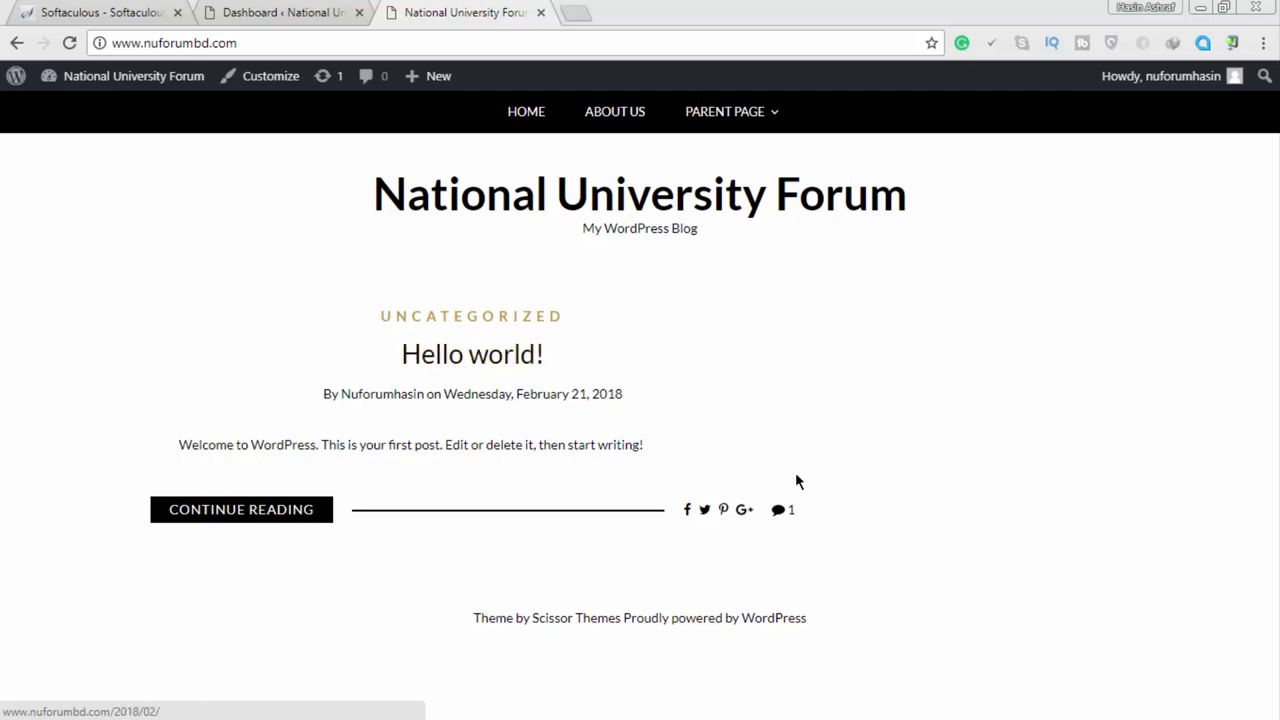
Switch back to the 'Dashboard ‹ National University Forum' tab
left_click(277, 8)
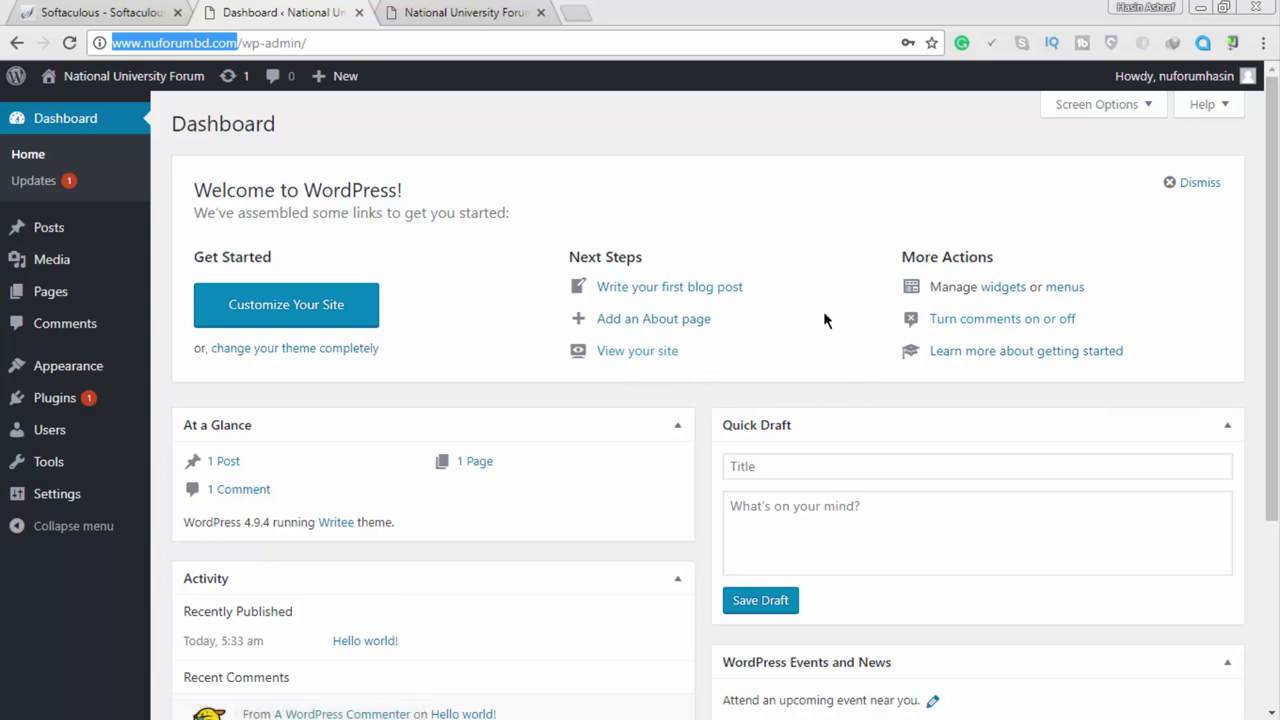
Review the Dashboard, then go to Dashboard > Updates showing the Akismet Anti-Spam update
scroll(823, 319, "down", 2)
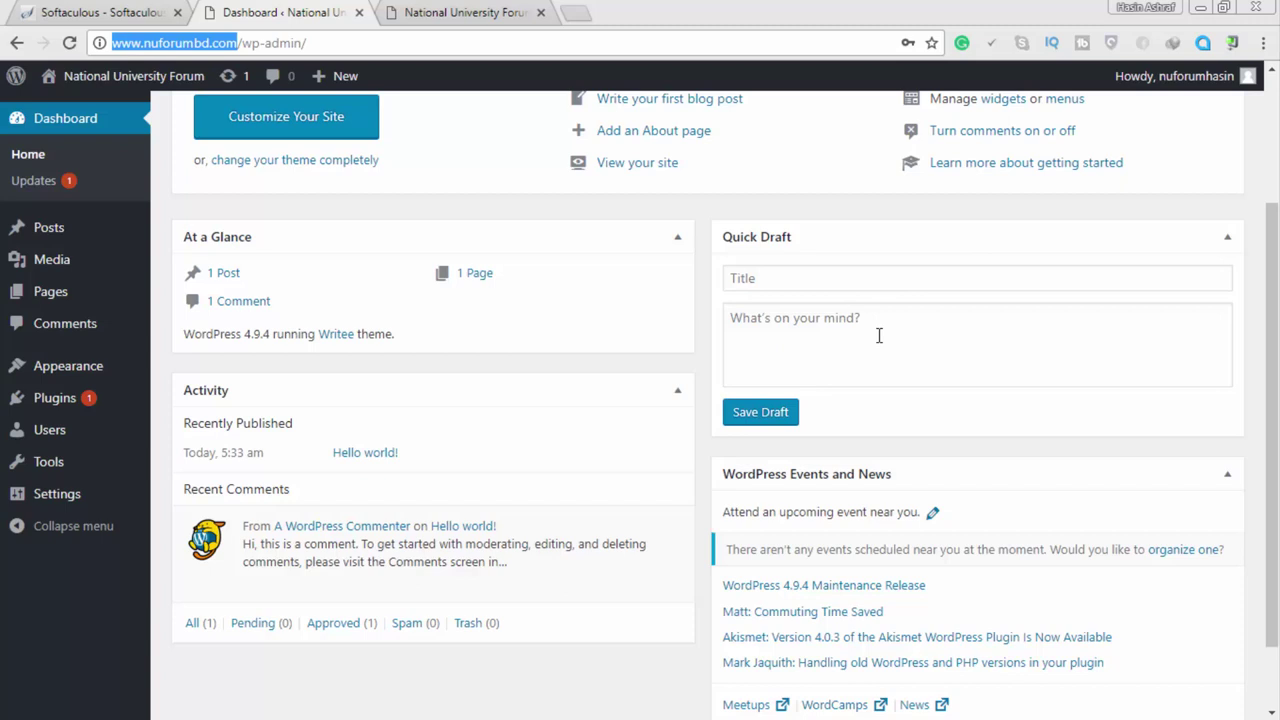
scroll(200, 490, "down", 1)
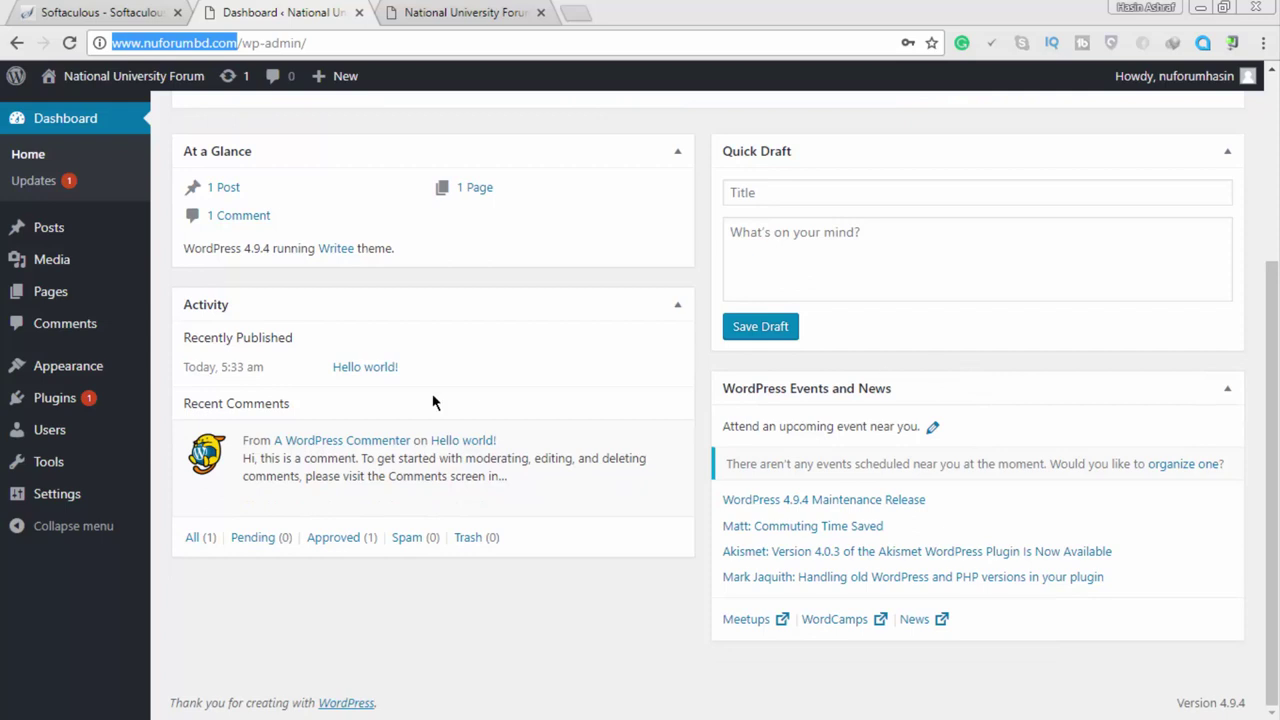
scroll(432, 401, "up", 3)
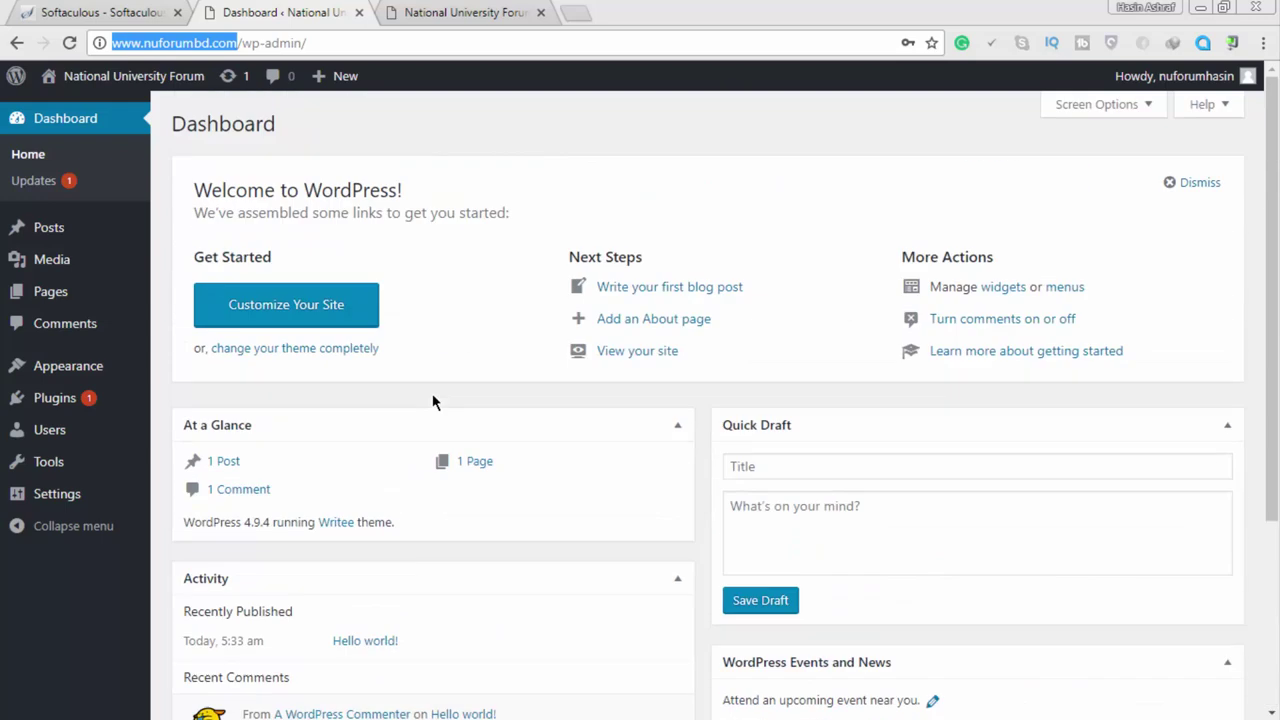
left_click(50, 190)
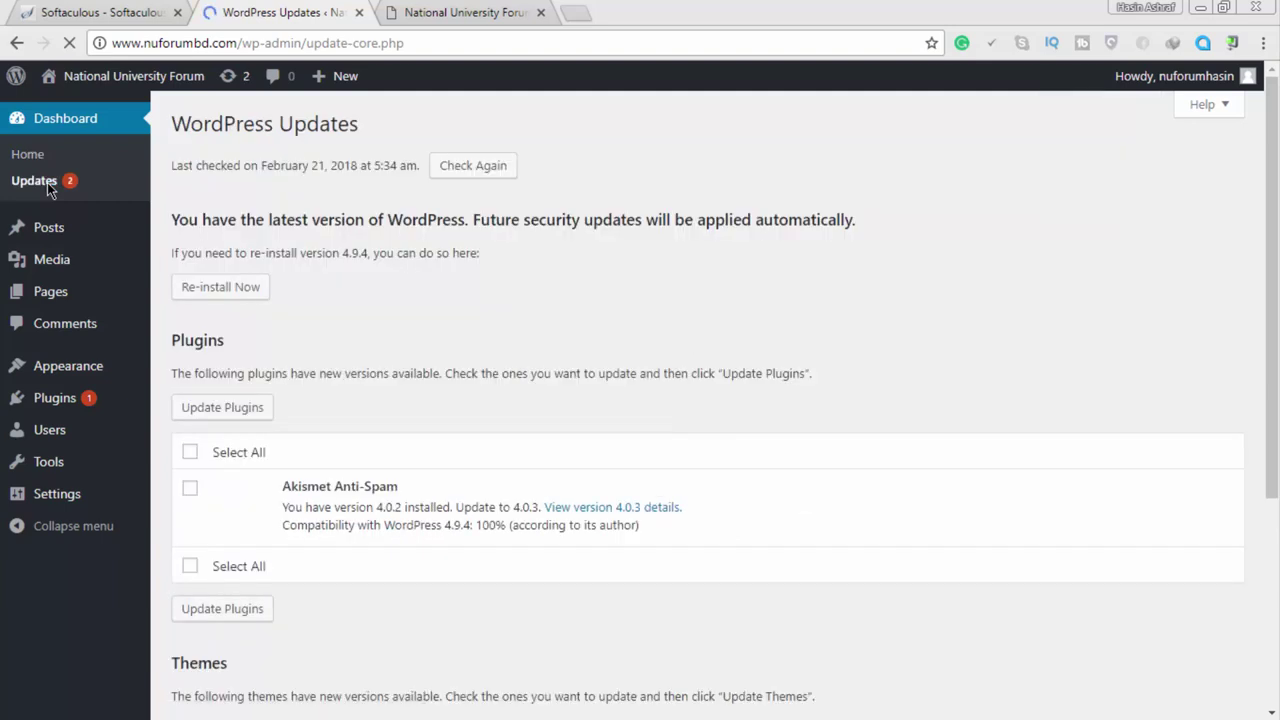
Select all plugins and update Akismet Anti-Spam from 4.0.2 to 4.0.3
left_click(190, 453)
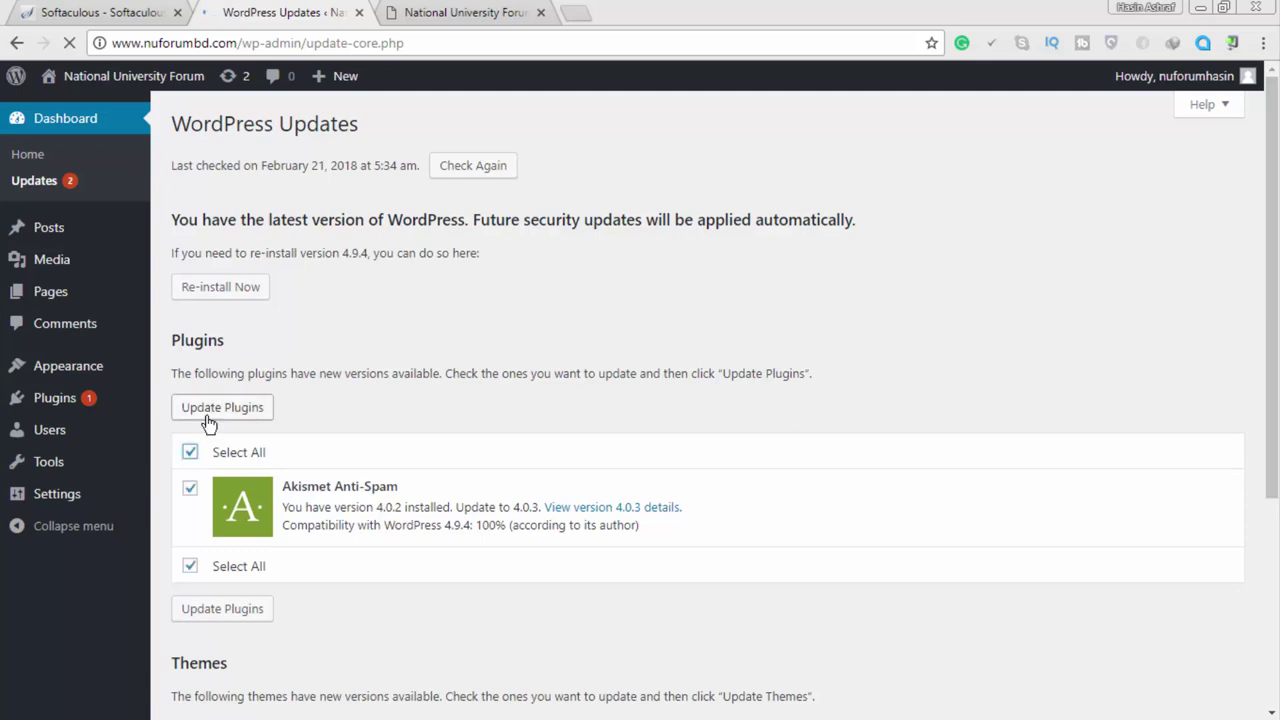
left_click(208, 410)
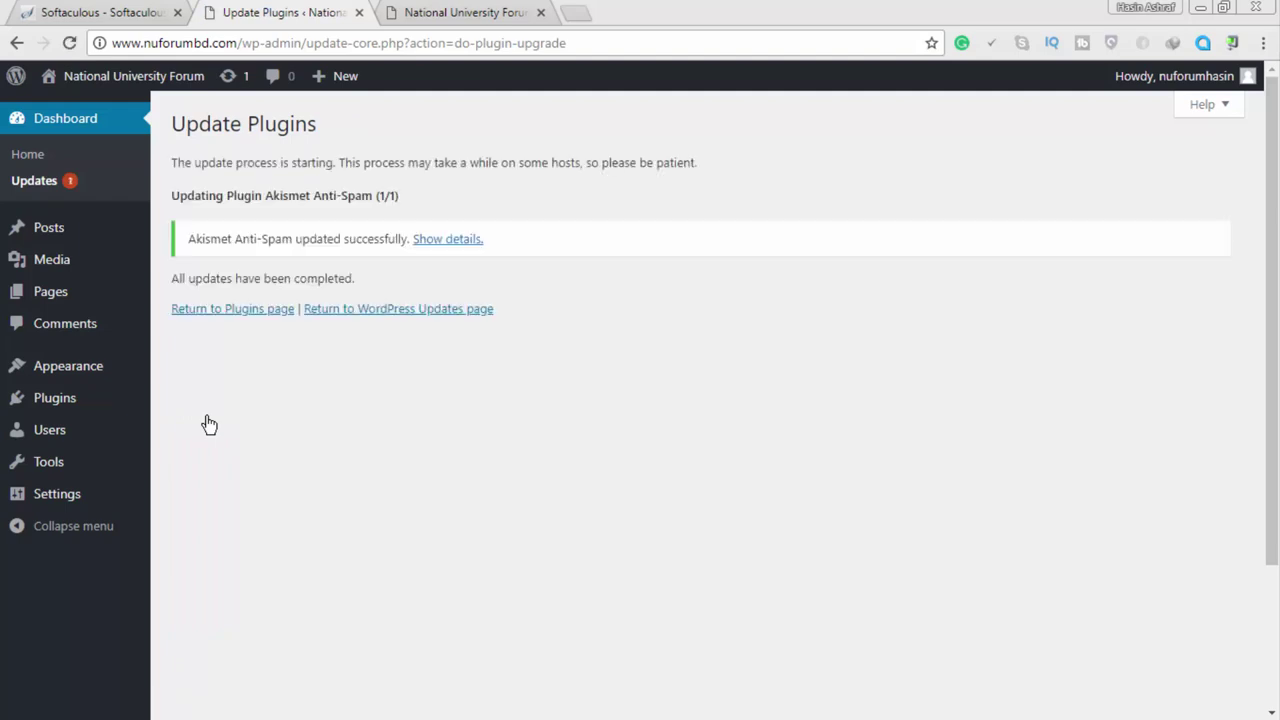
Open Posts > All Posts and Posts > Categories each in a new browser tab
mouse_move(87, 228)
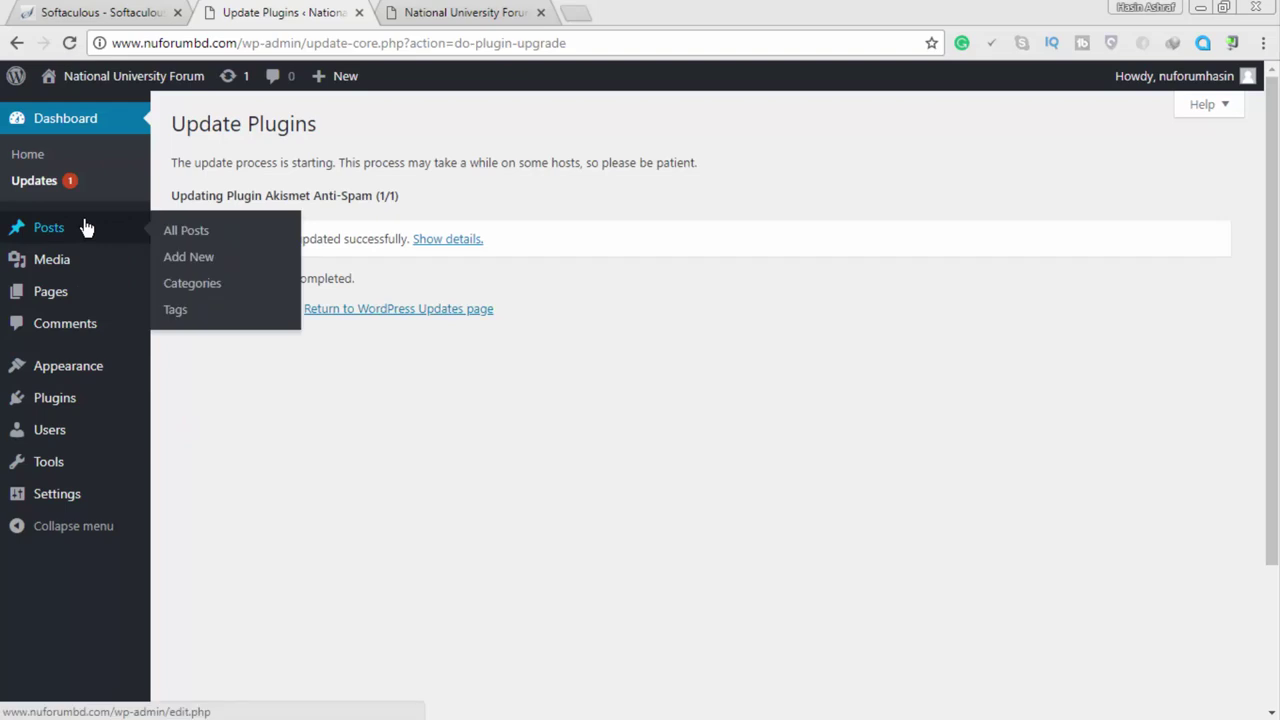
mouse_move(41, 240)
right_click(187, 245)
left_click(263, 252)
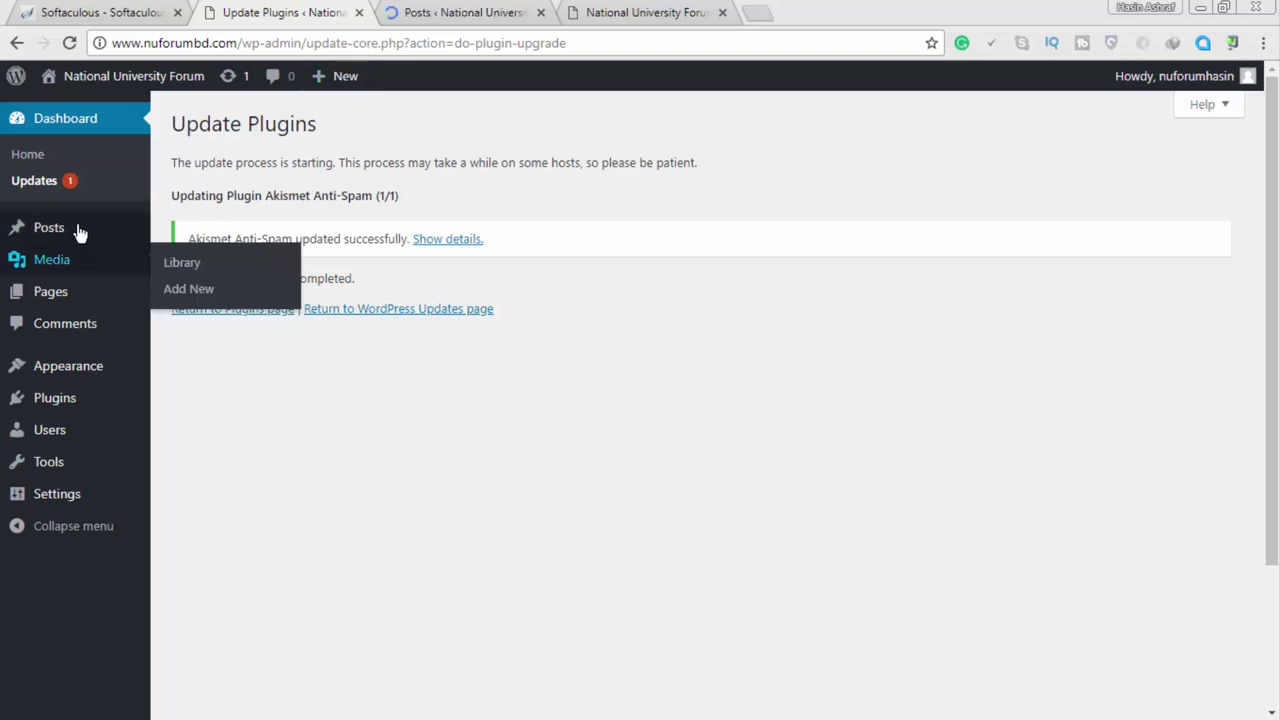
mouse_move(137, 226)
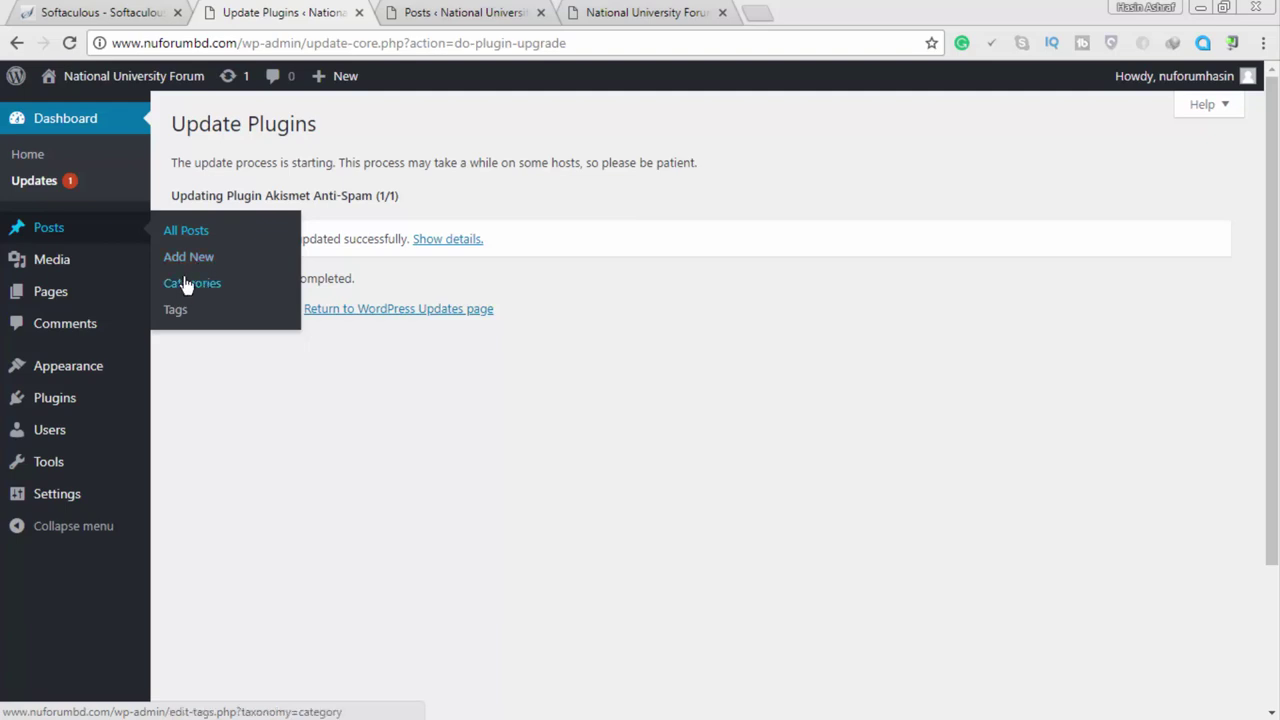
right_click(185, 285)
left_click(253, 291)
Look over the new posts list and Categories tabs, then return to the plugin update results
left_click(411, 8)
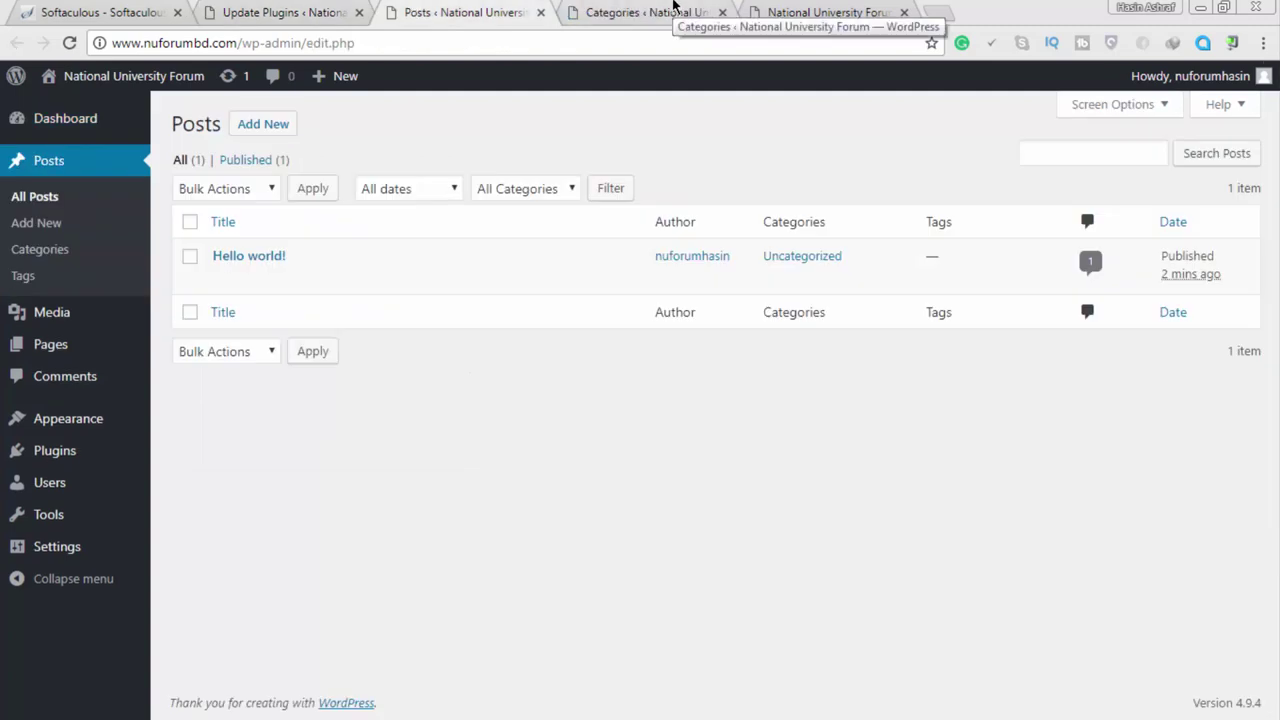
left_click(673, 5)
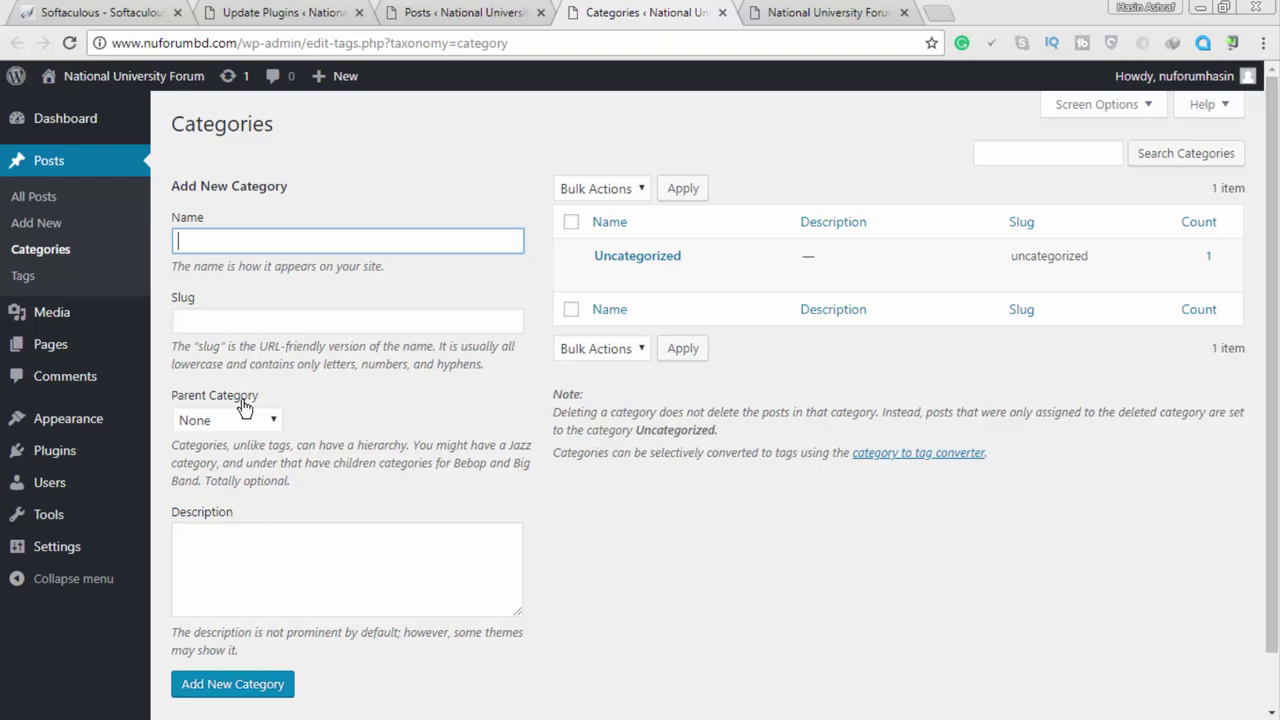
left_click(268, 8)
mouse_move(64, 272)
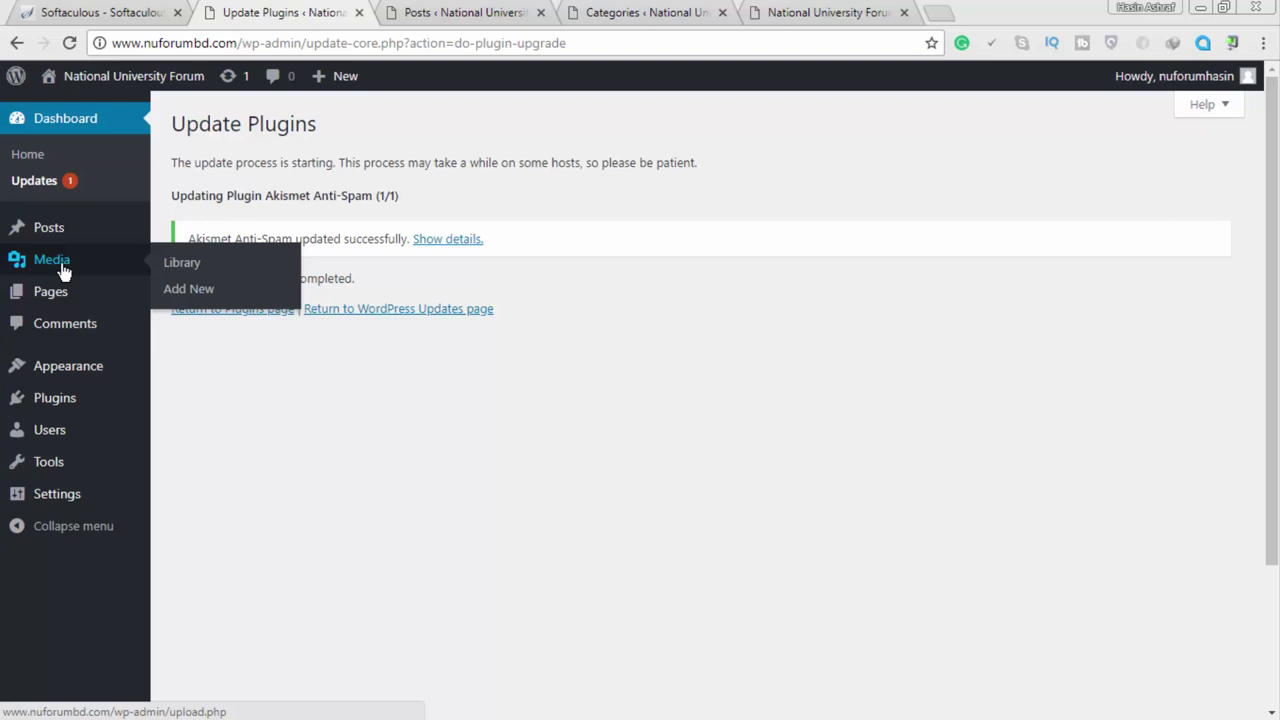
Open All Pages in a new tab beside the update tab, and glance at the public front page
mouse_move(71, 308)
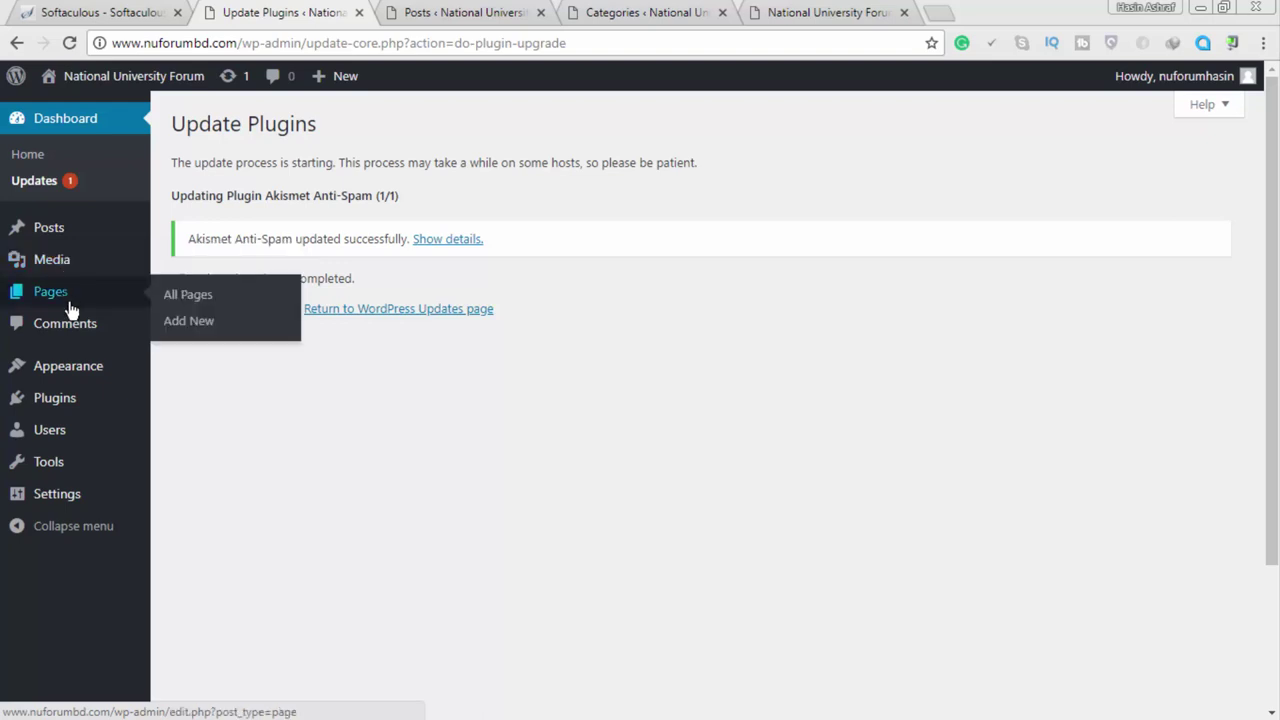
right_click(185, 296)
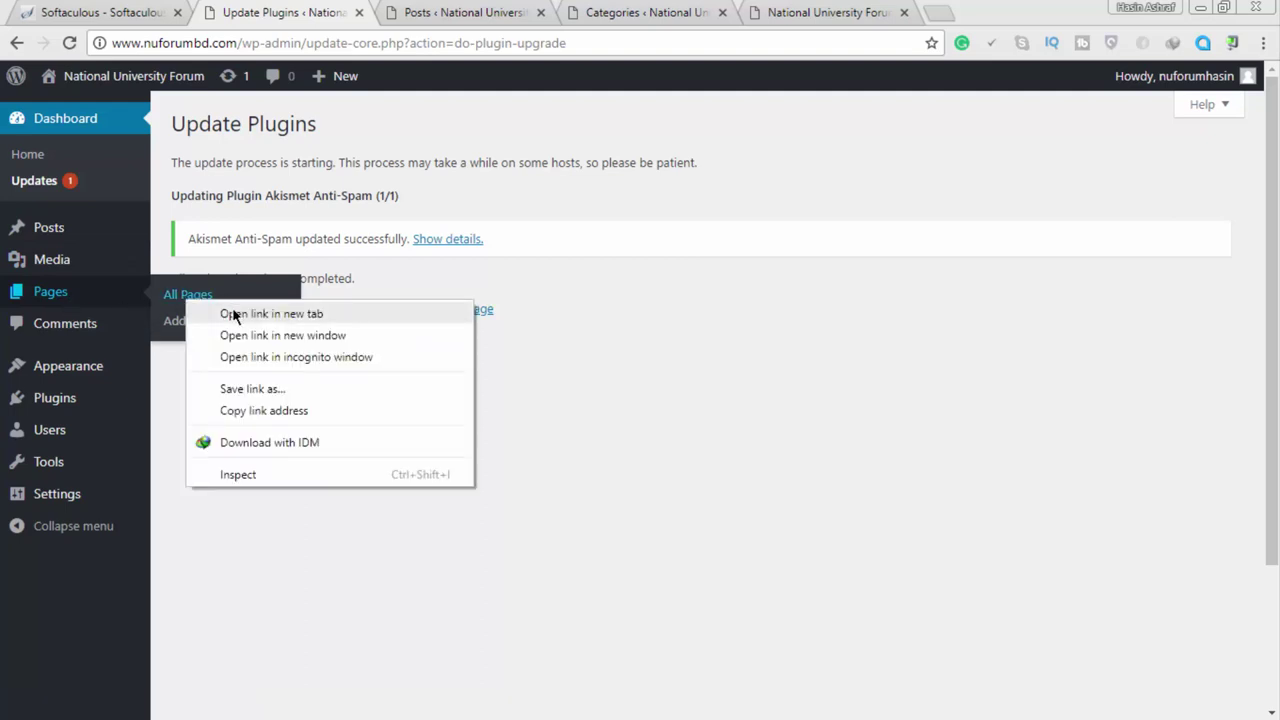
left_click(232, 314)
left_click_drag(760, 12, 465, 5)
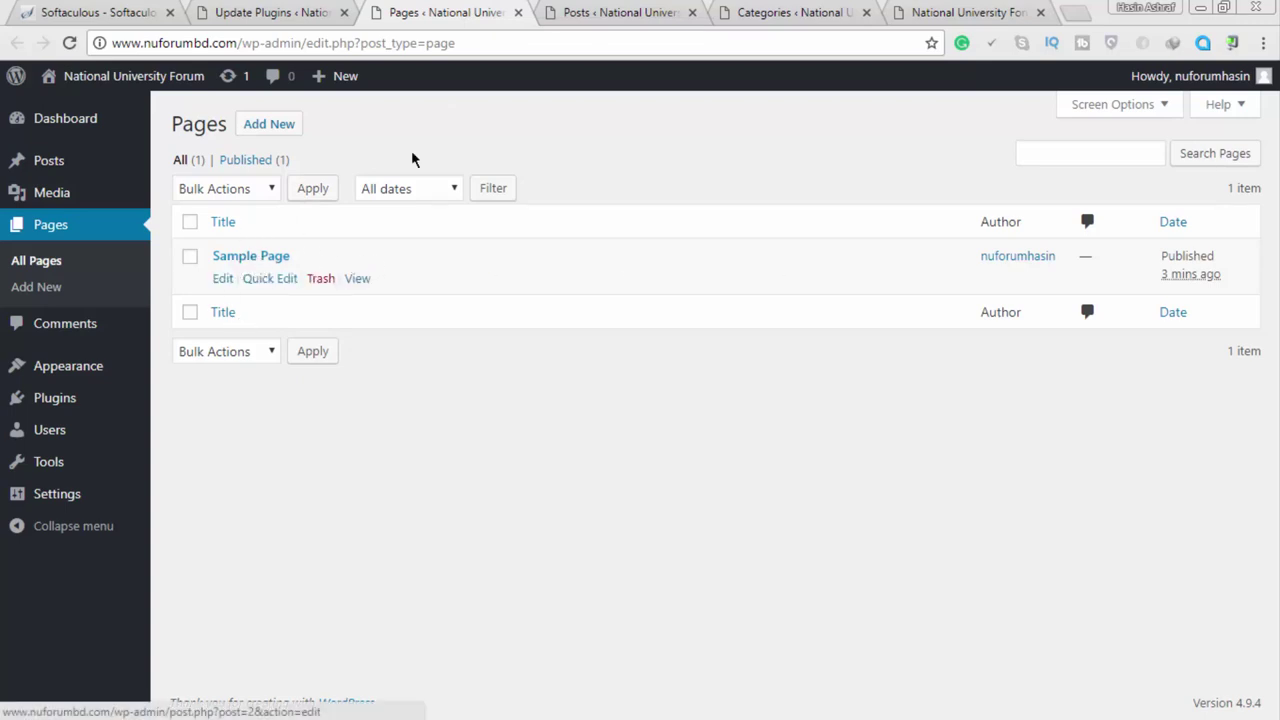
left_click(965, 11)
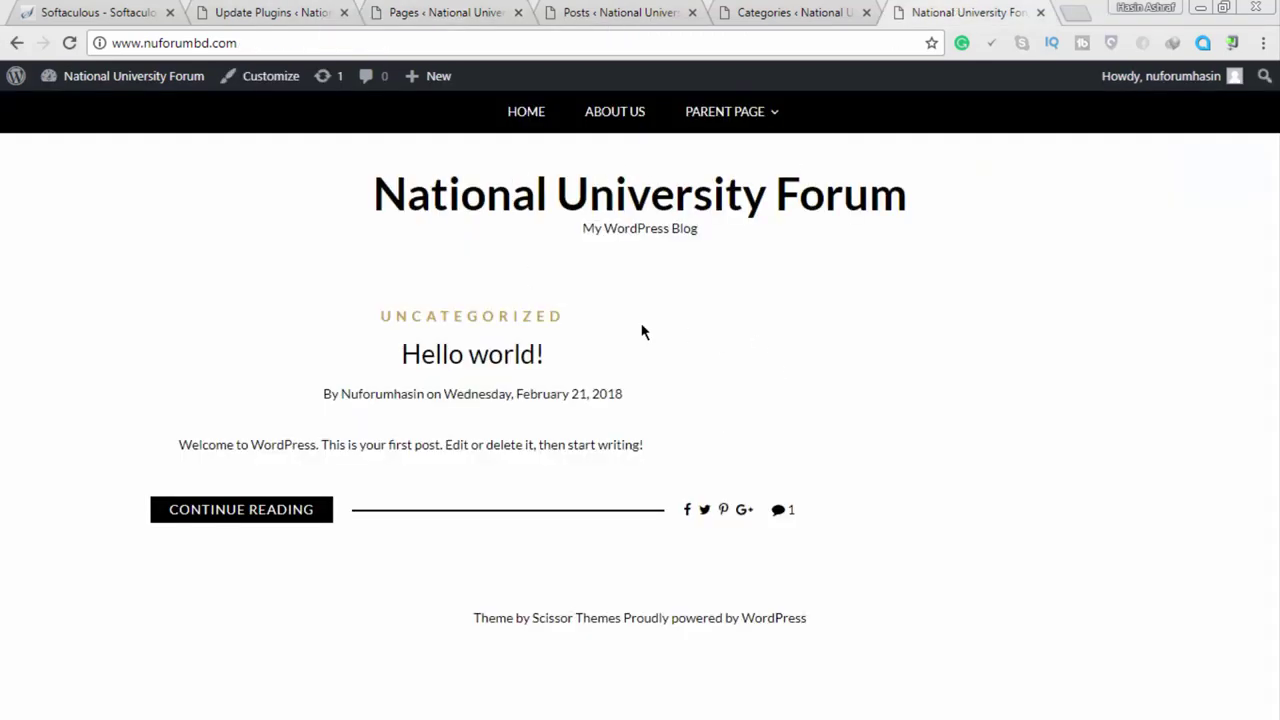
left_click(464, 8)
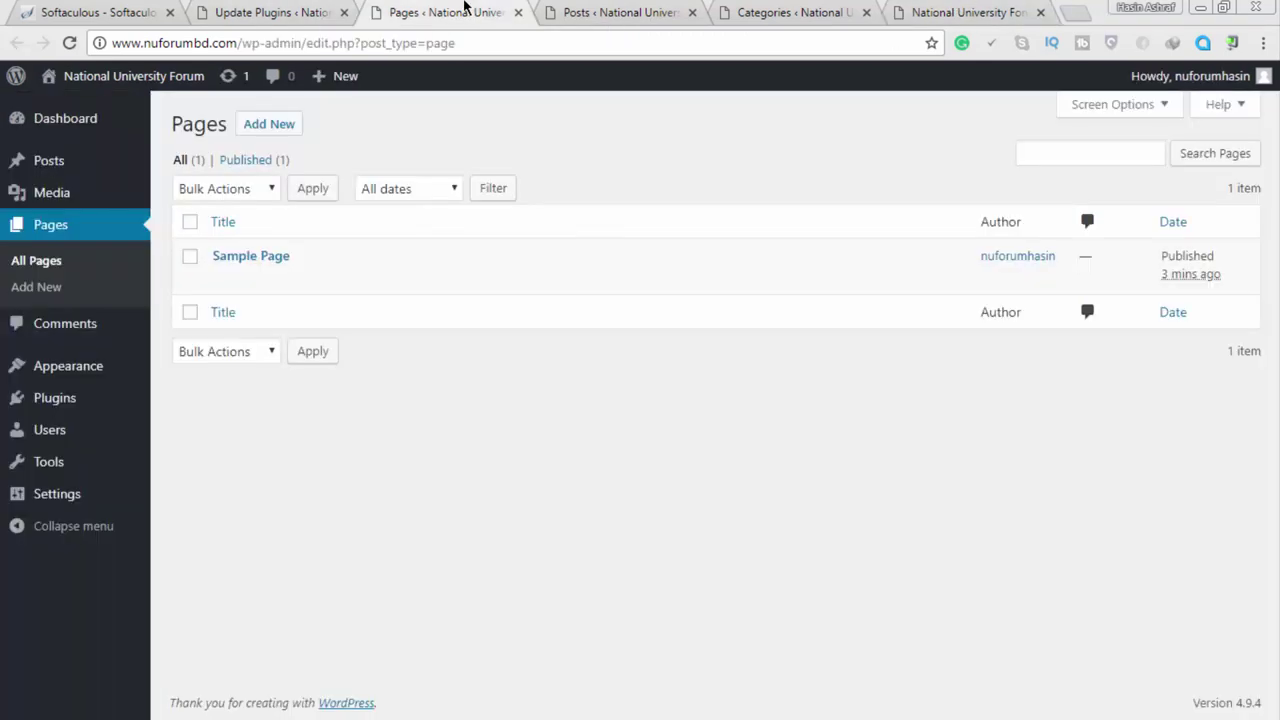
Look over the bulk actions available for pages without applying any
mouse_move(222, 268)
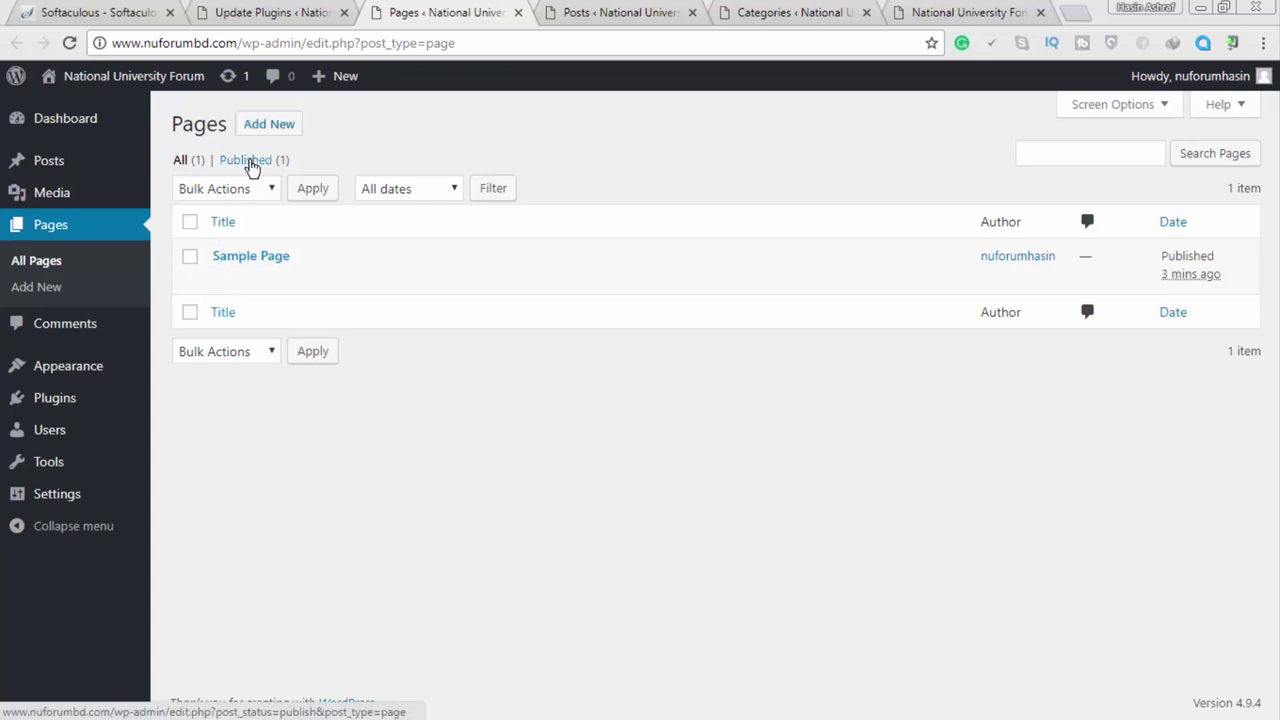
left_click(222, 198)
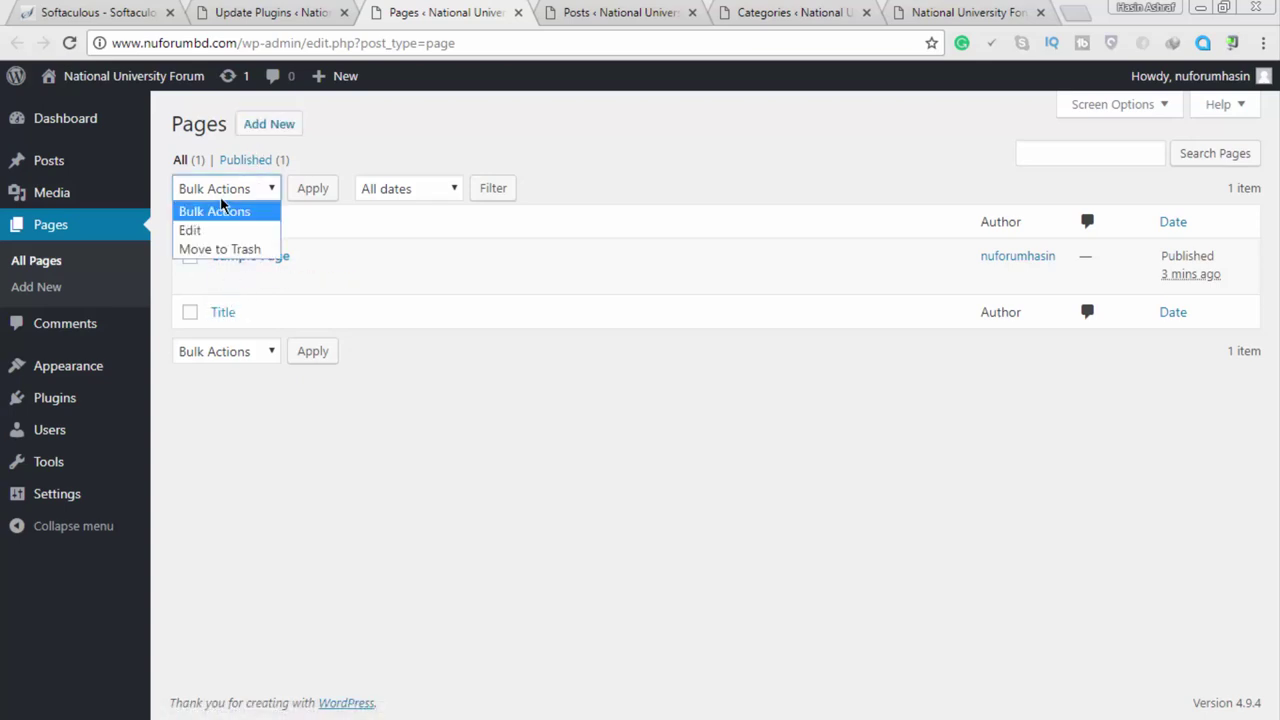
left_click(837, 123)
View Sample Page on the live site, then go back to the Pages list
mouse_move(272, 278)
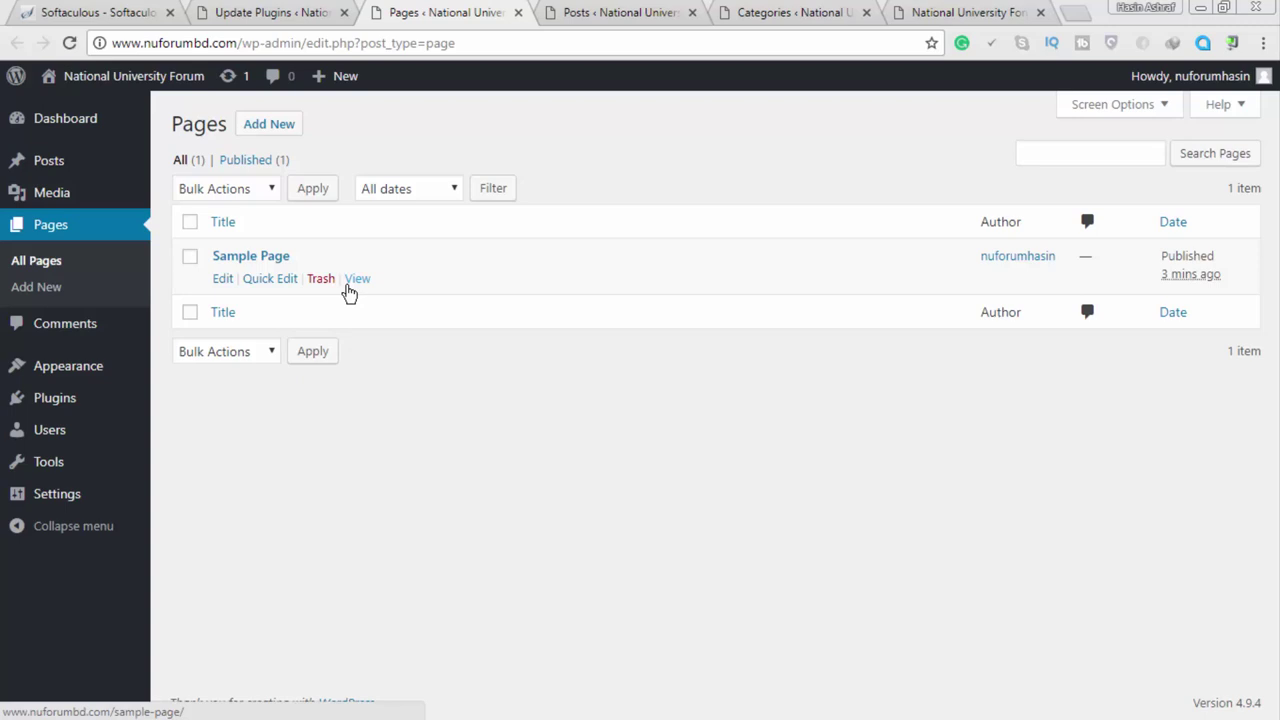
left_click(359, 280)
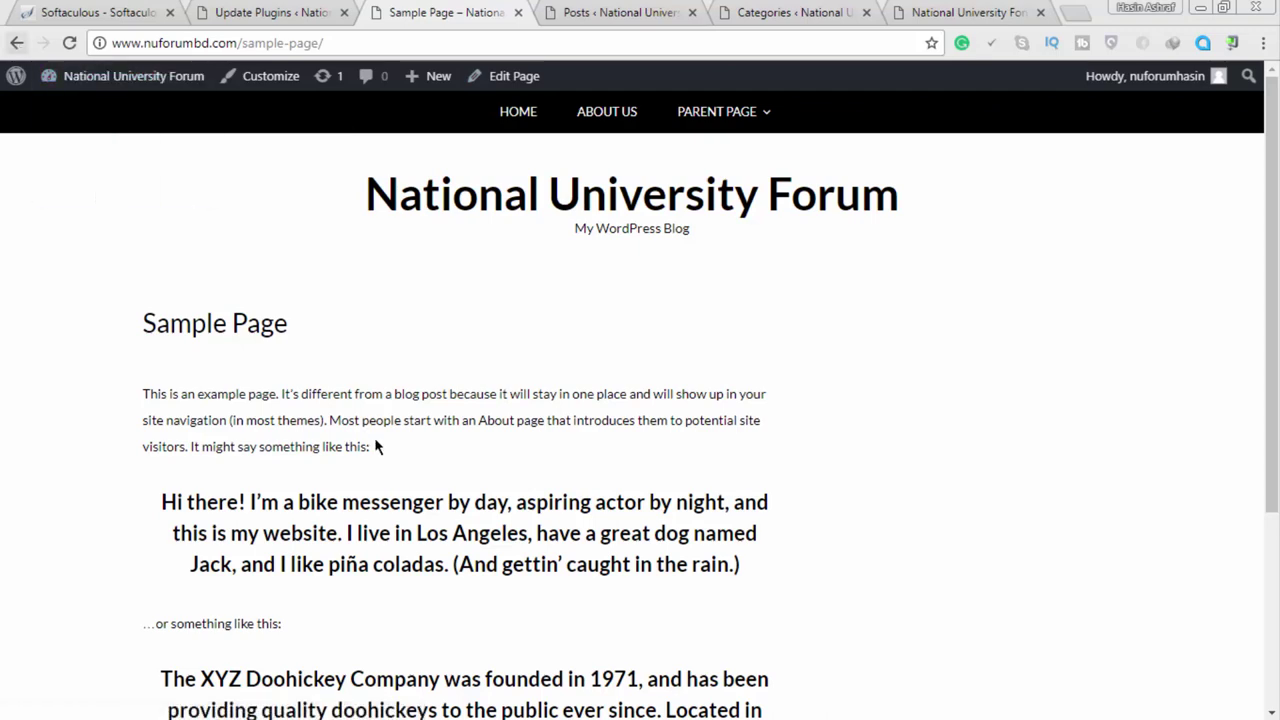
scroll(372, 430, "down", 3)
scroll(370, 418, "up", 3)
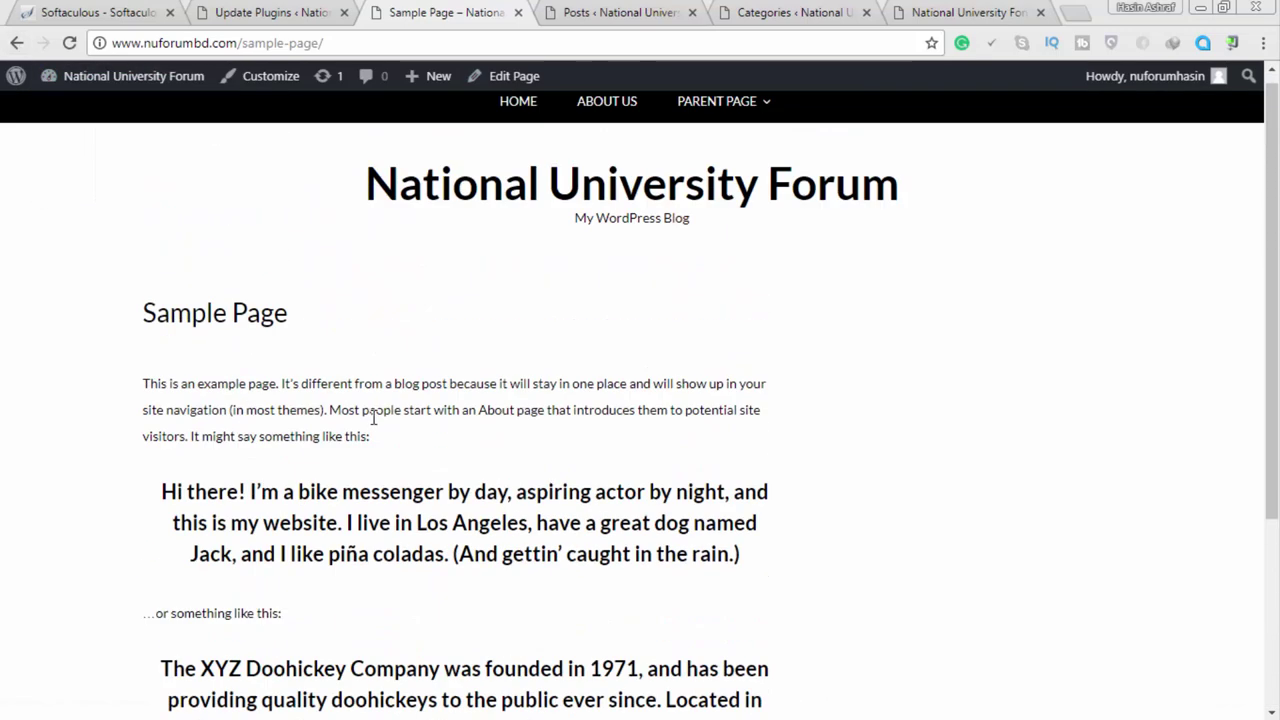
left_click(16, 43)
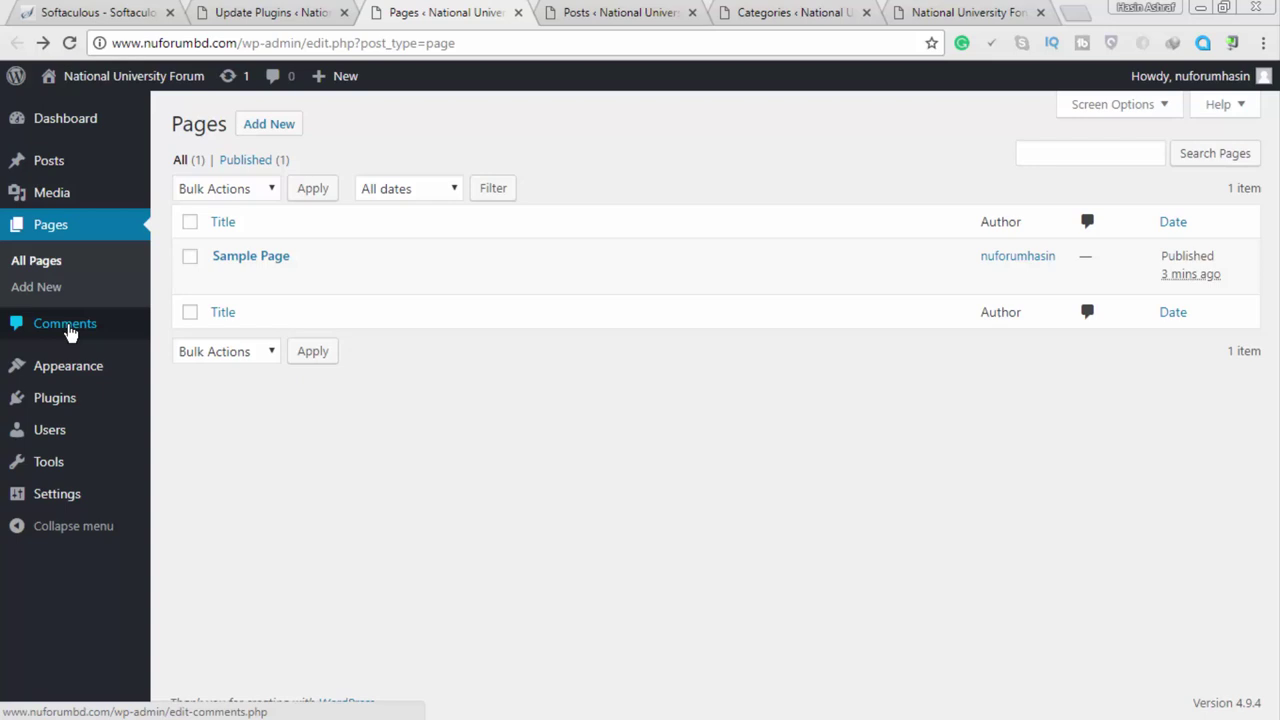
Open Comments in a new tab and review the sample comment on Hello world!
right_click(68, 330)
left_click(91, 336)
left_click(528, 10)
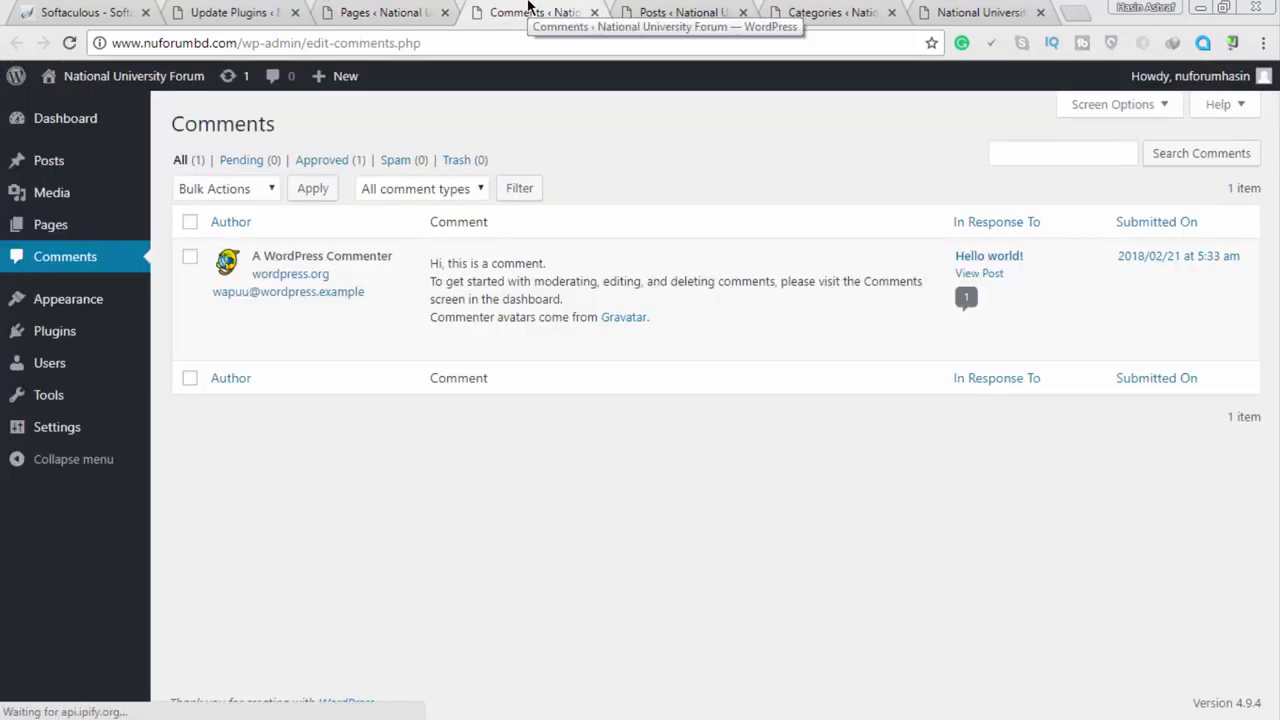
mouse_move(997, 330)
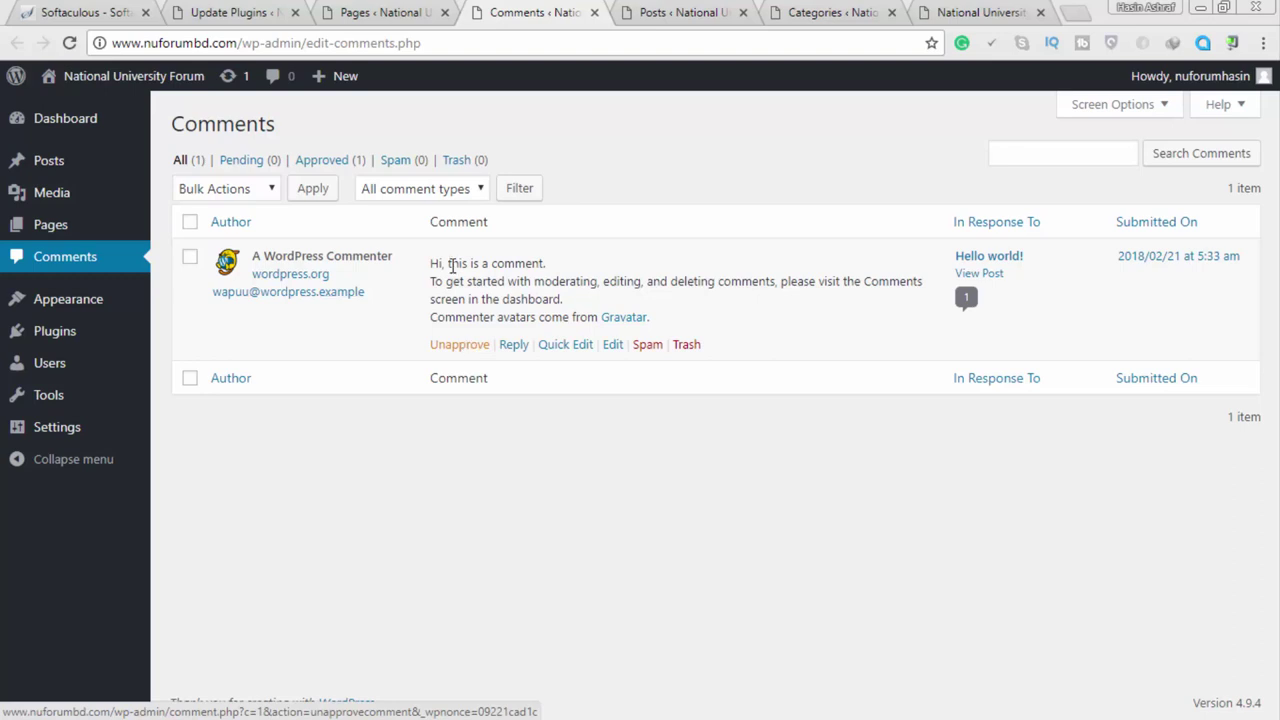
Switch between the Pages and Comments tabs, ending on the Pages list
left_click(399, 8)
left_click(515, 8)
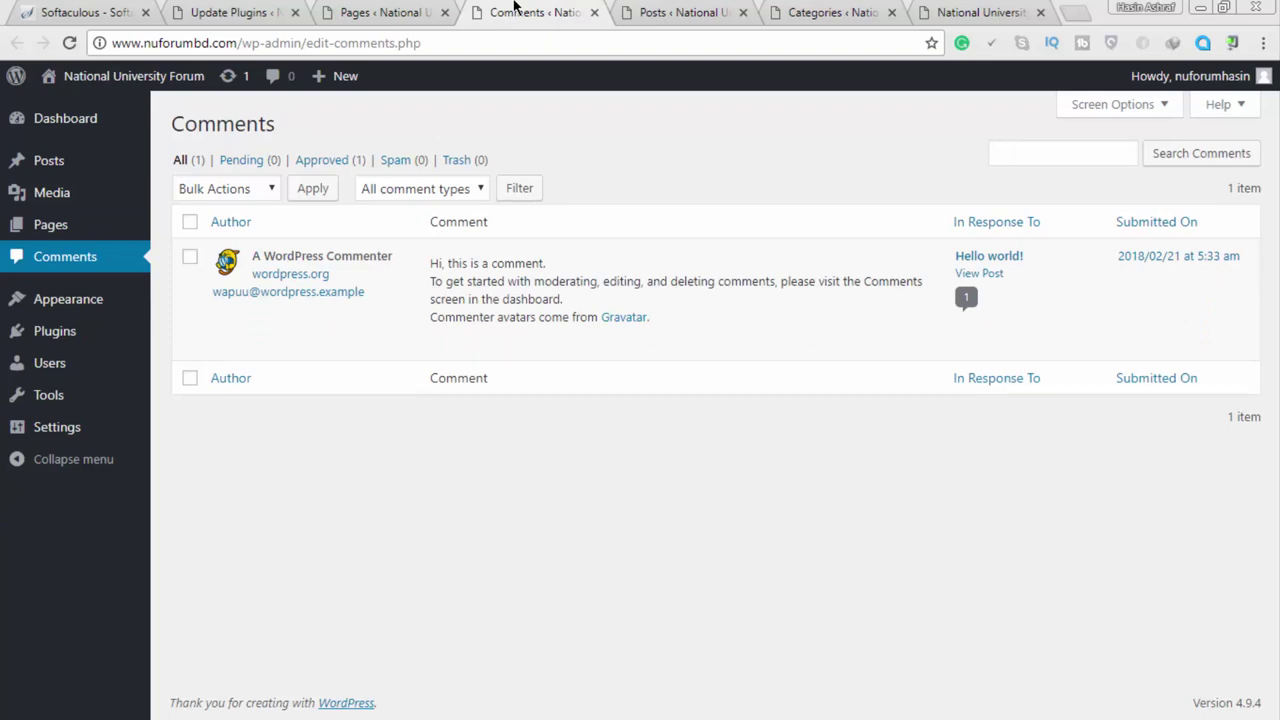
left_click(430, 8)
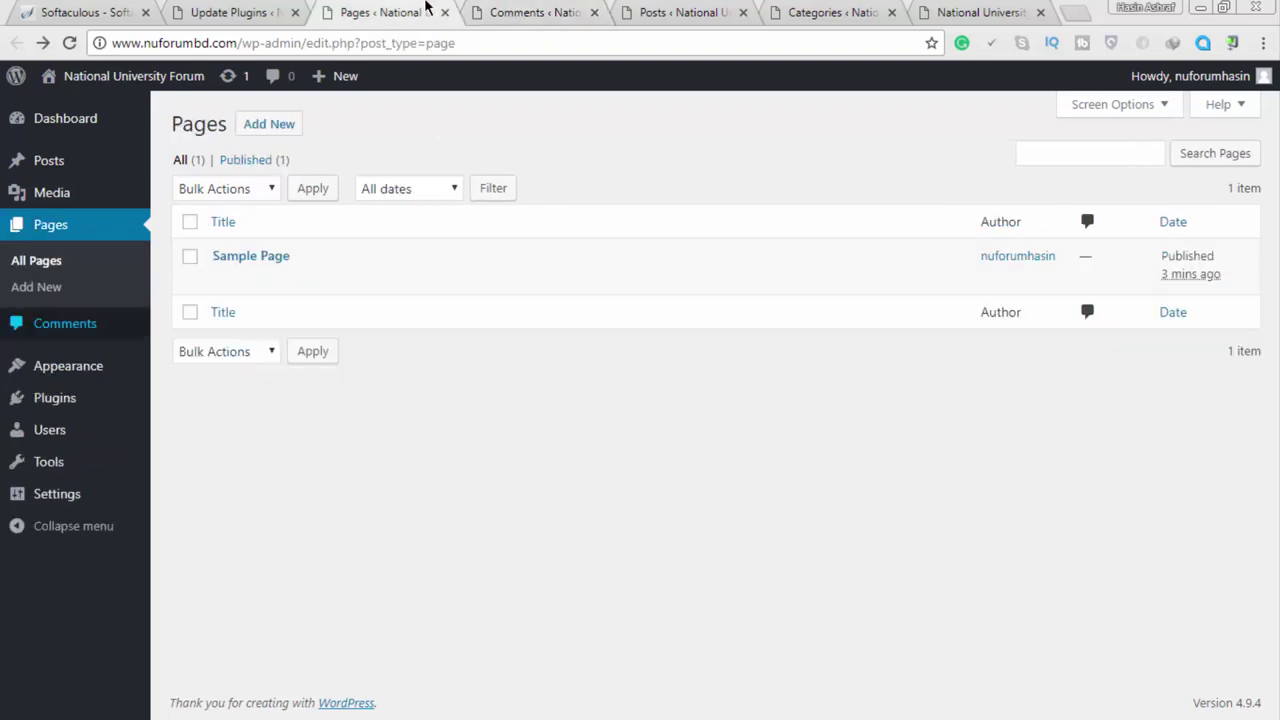
mouse_move(86, 366)
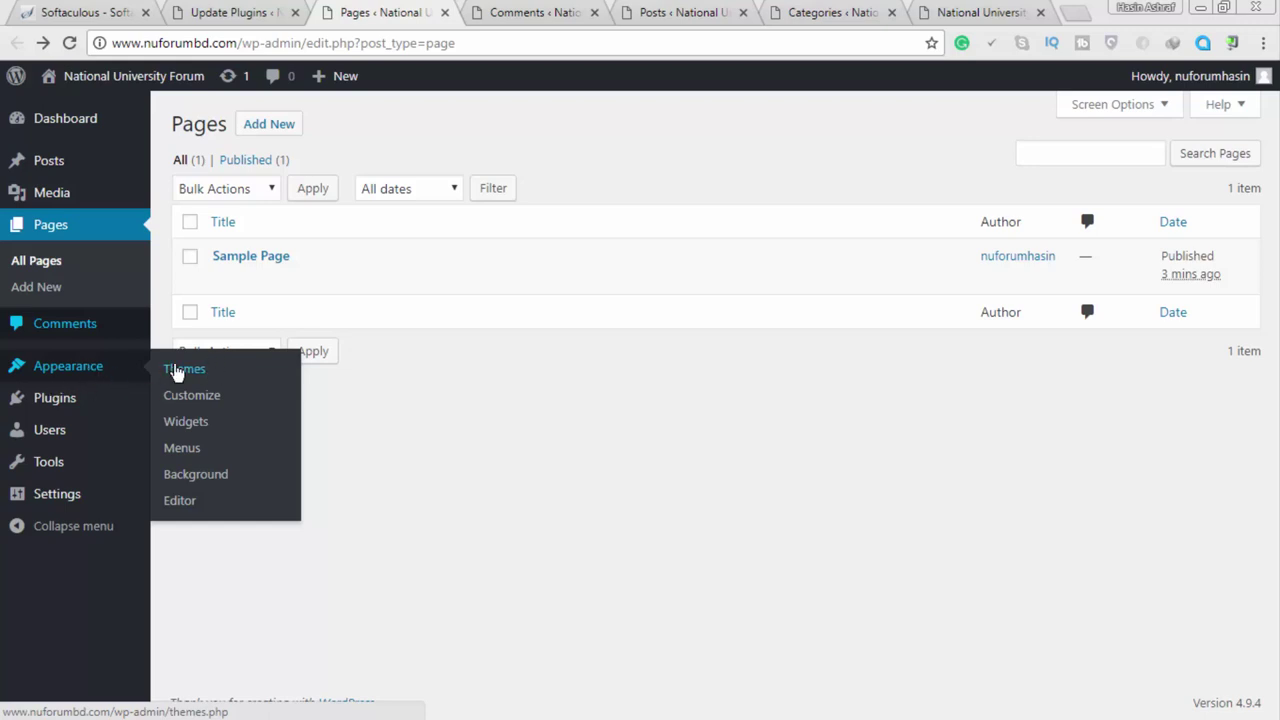
Open Appearance > Themes in a new tab placed ahead of the Comments tab
right_click(175, 370)
left_click(263, 375)
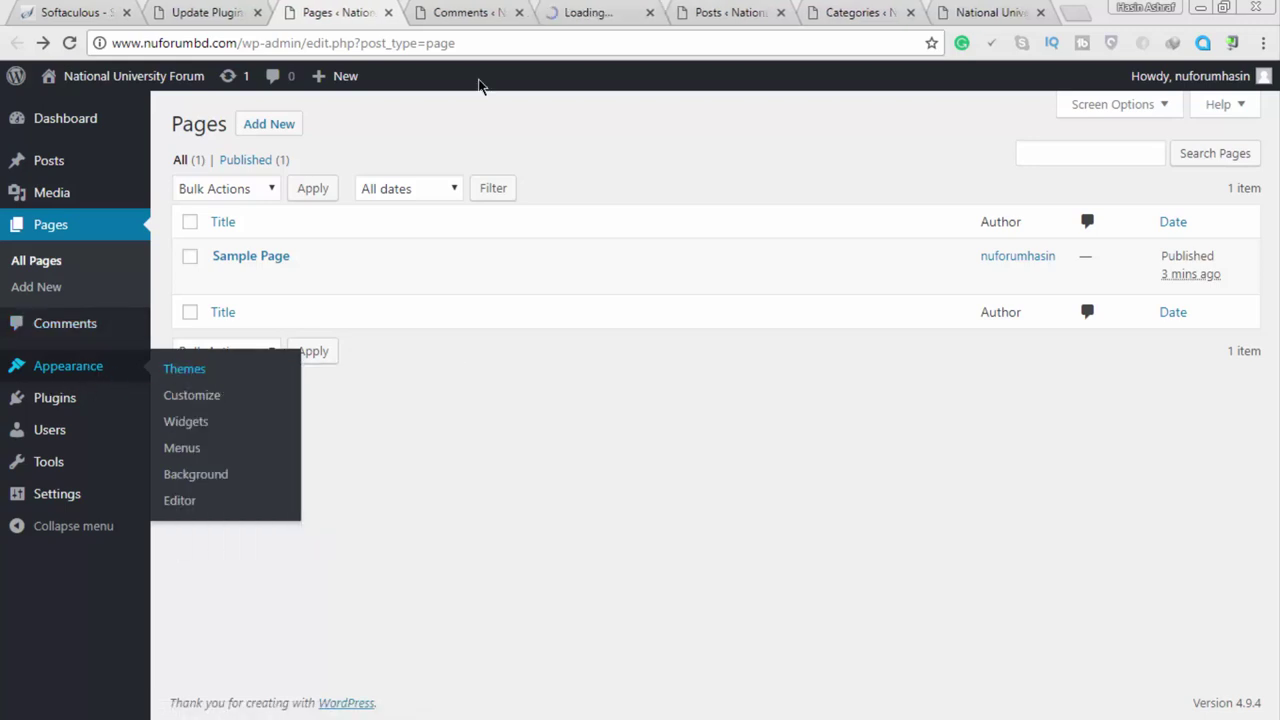
left_click_drag(567, 13, 460, 8)
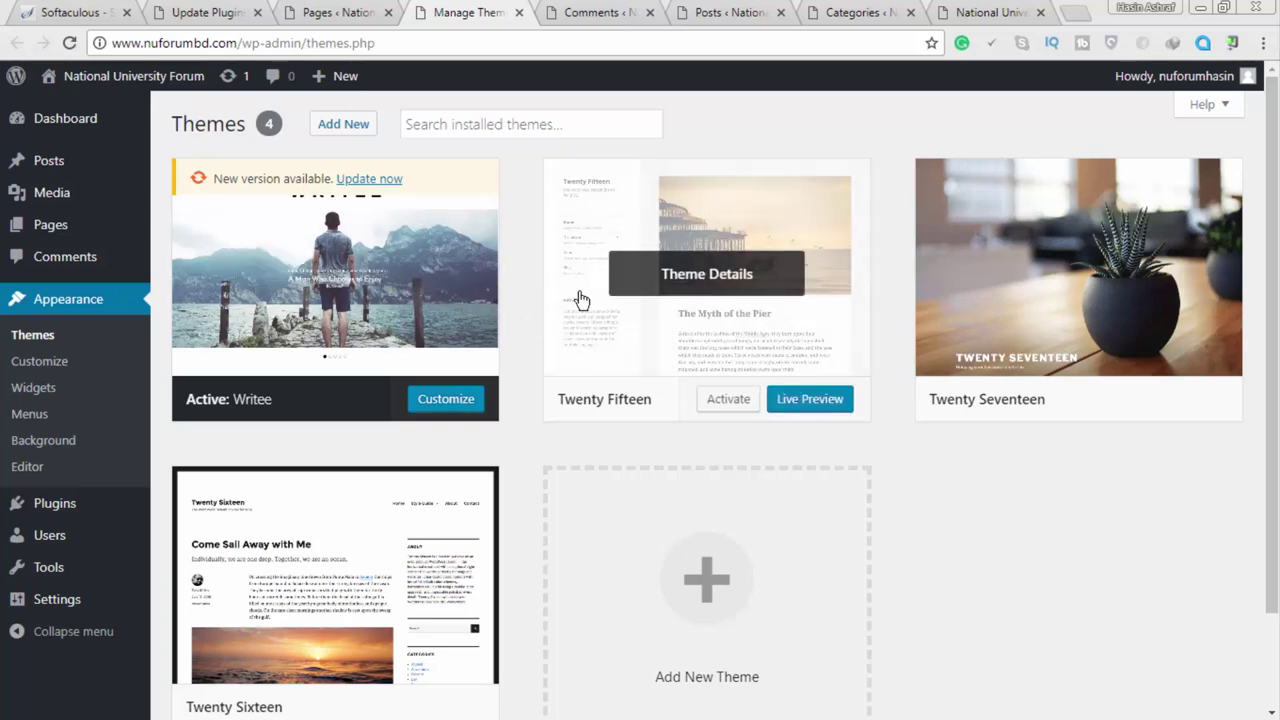
Review the Twenty Fifteen and Twenty Sixteen theme details, then go to Add New themes
left_click(663, 271)
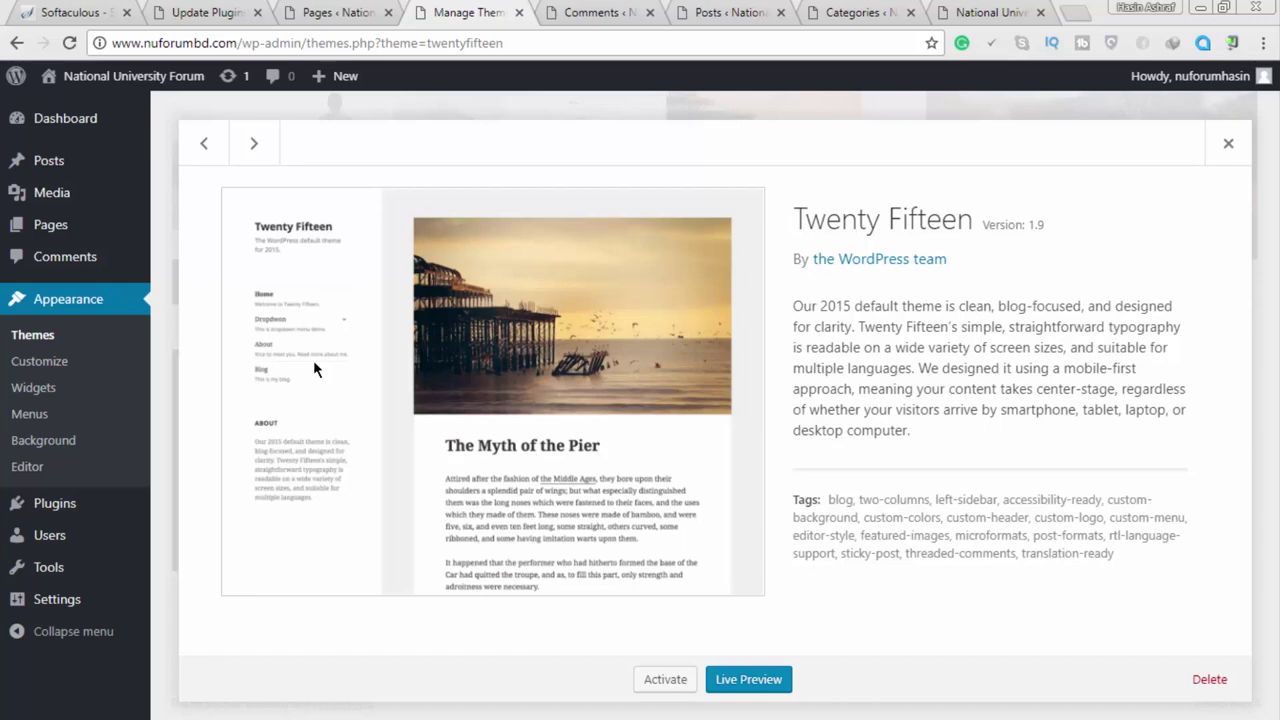
left_click(1228, 145)
left_click(406, 429)
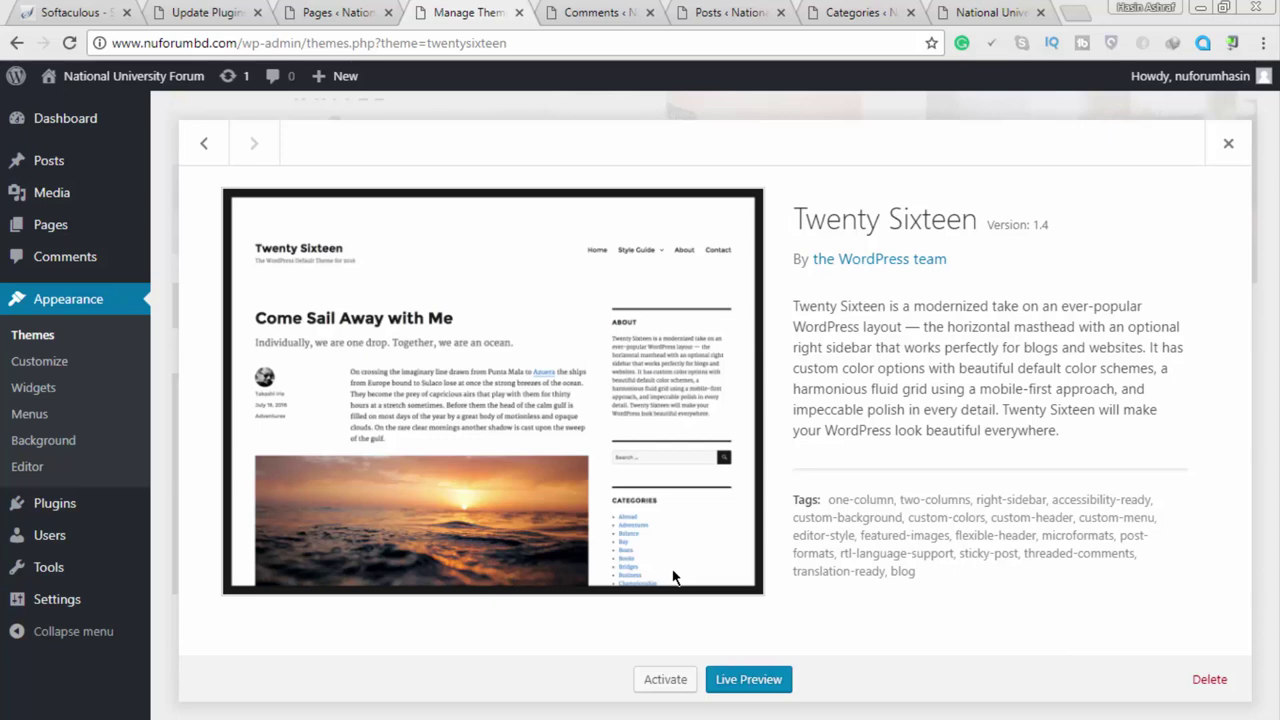
left_click(1228, 143)
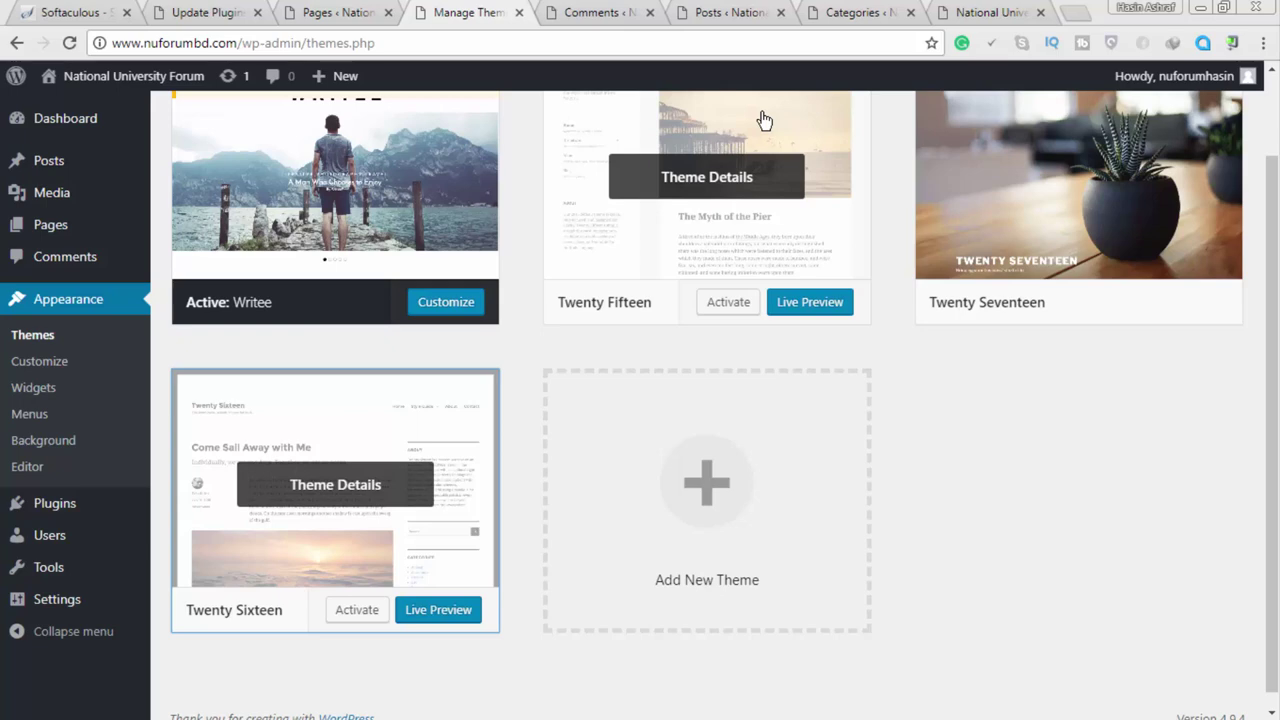
scroll(743, 391, "up", 1)
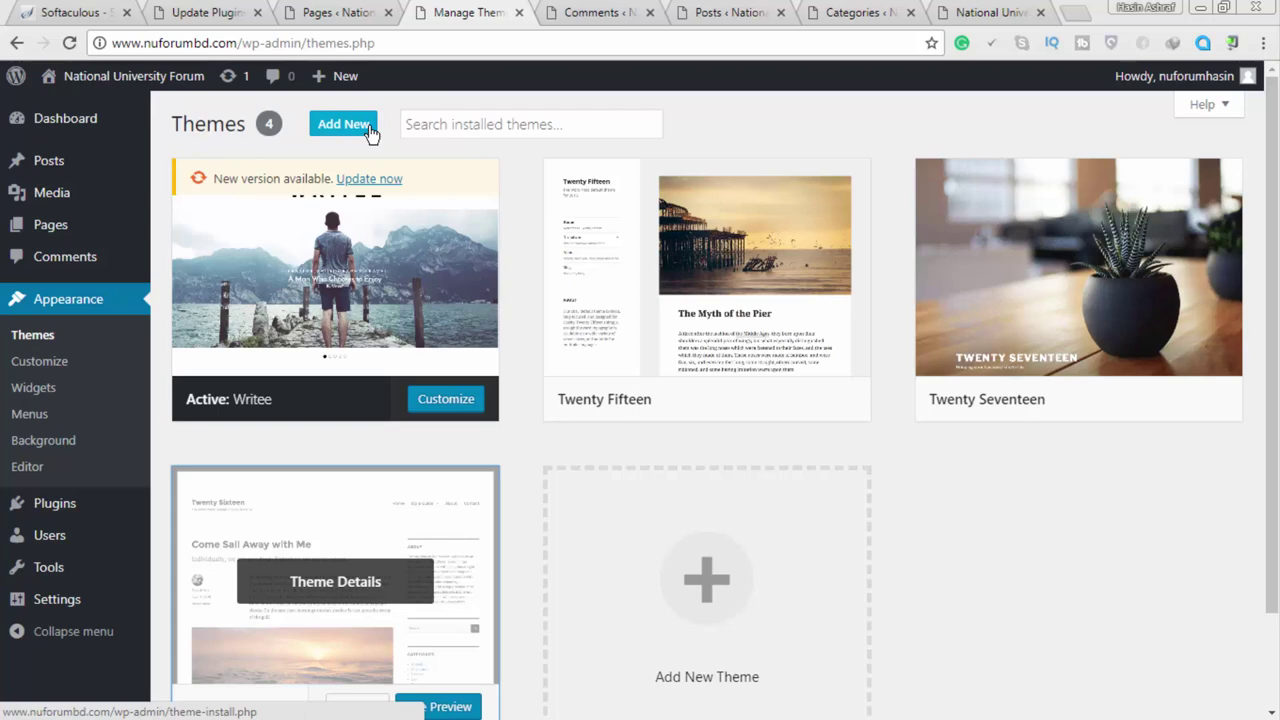
left_click(779, 352)
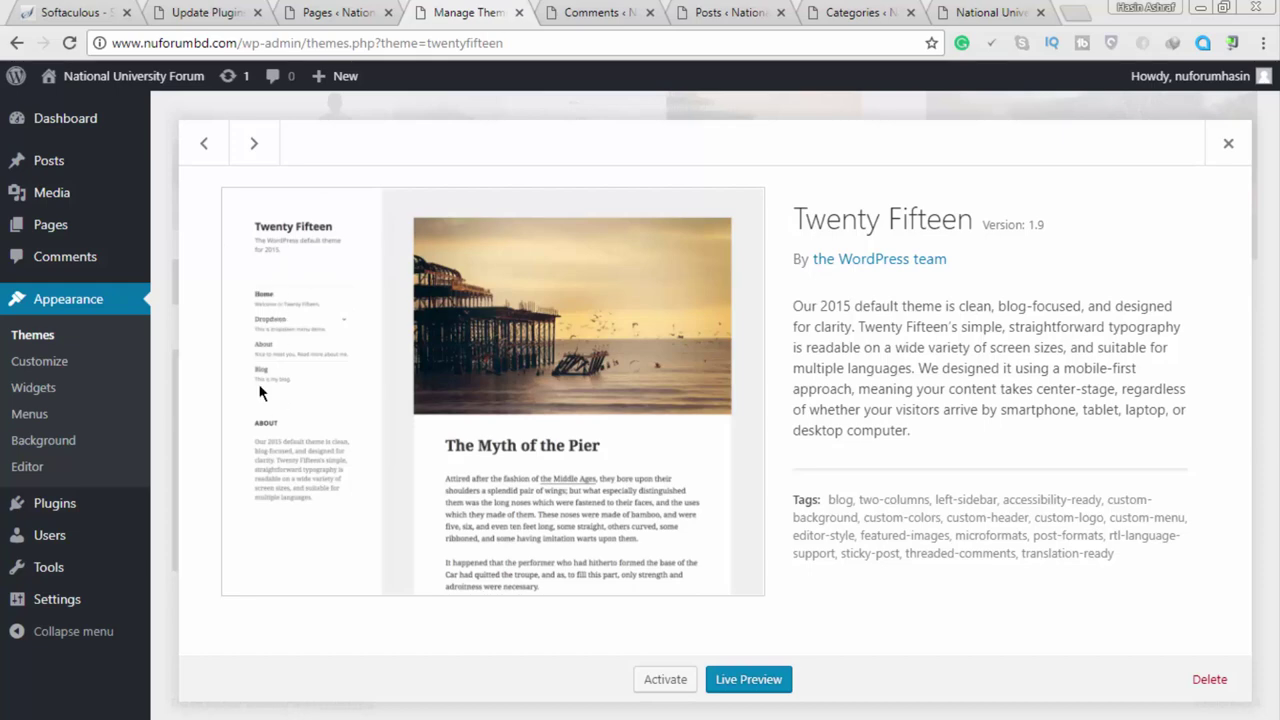
left_click(1228, 143)
scroll(572, 389, "up", 1)
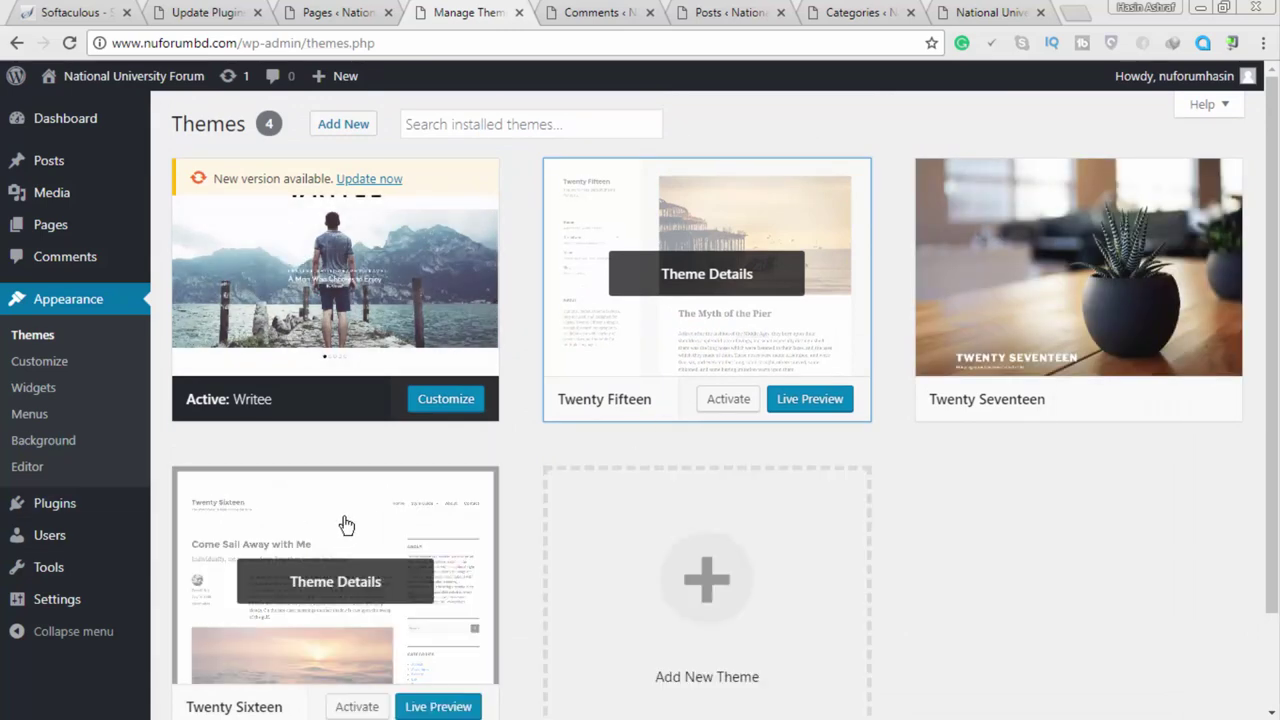
left_click(331, 134)
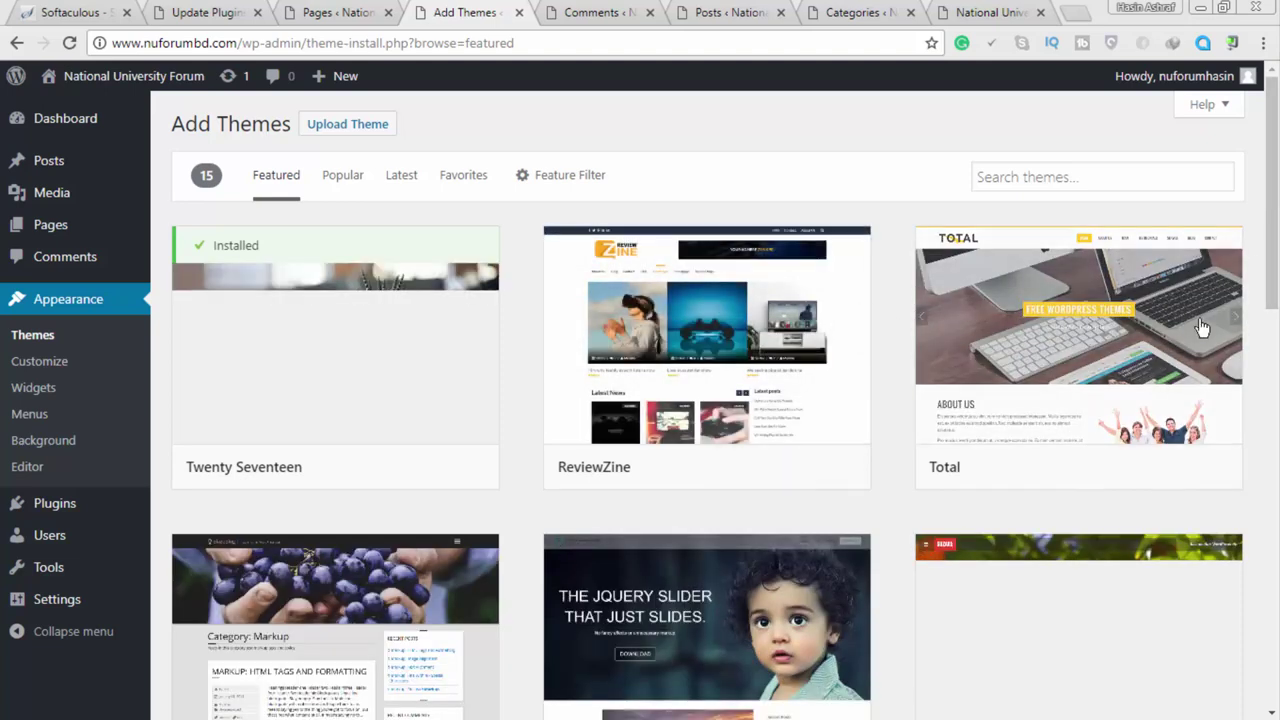
Browse the featured themes, including ReviewZine, Total, BlazeBlog, Acool and Suzaku
mouse_move(1157, 320)
mouse_move(821, 391)
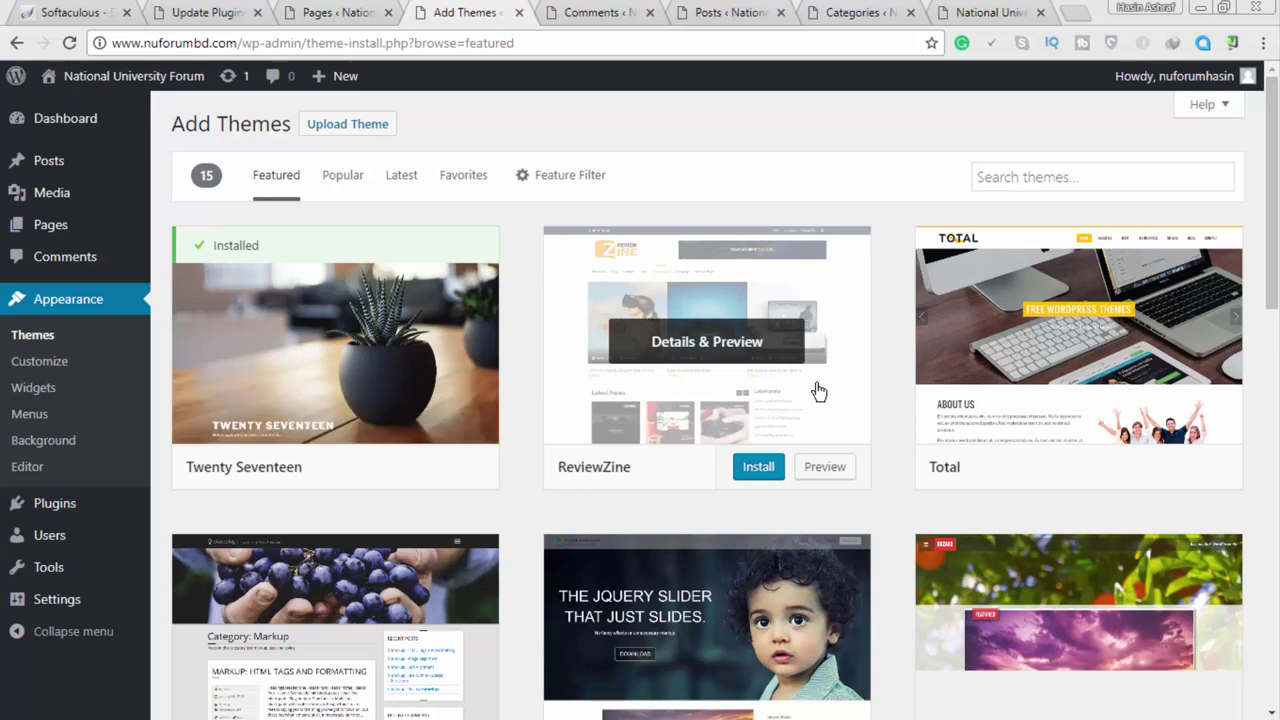
mouse_move(1129, 266)
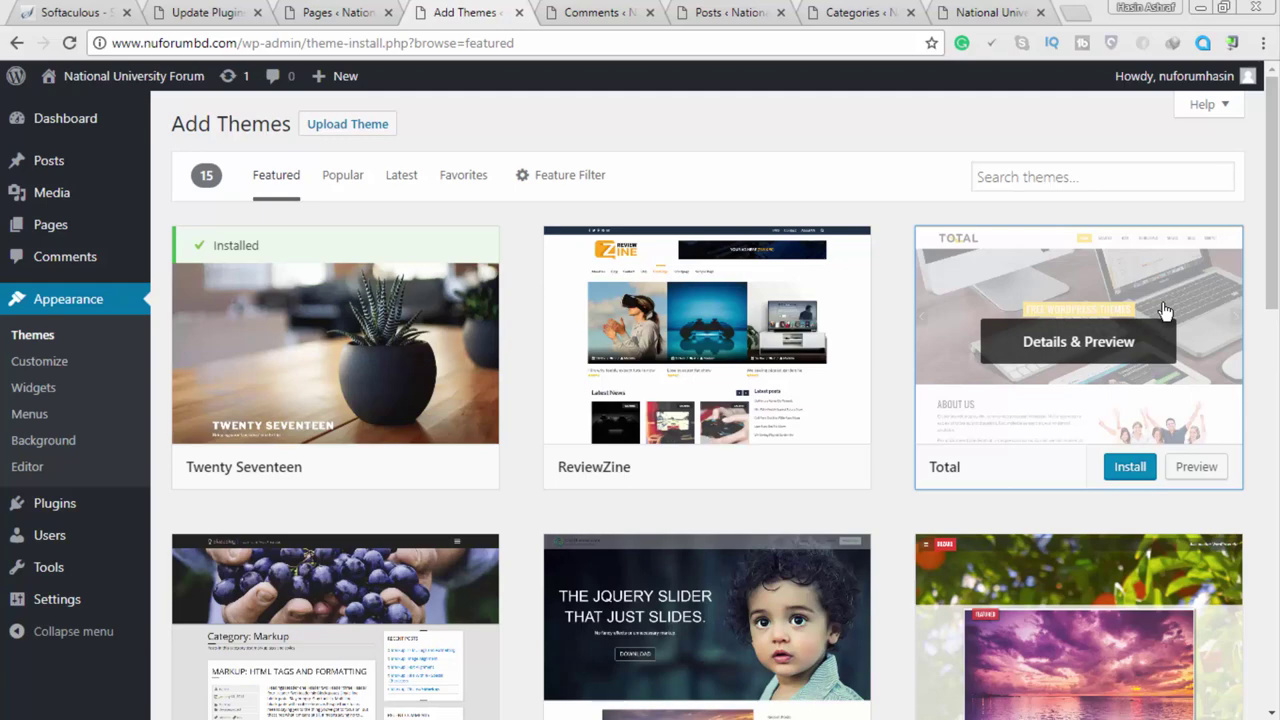
scroll(529, 200, "down", 3)
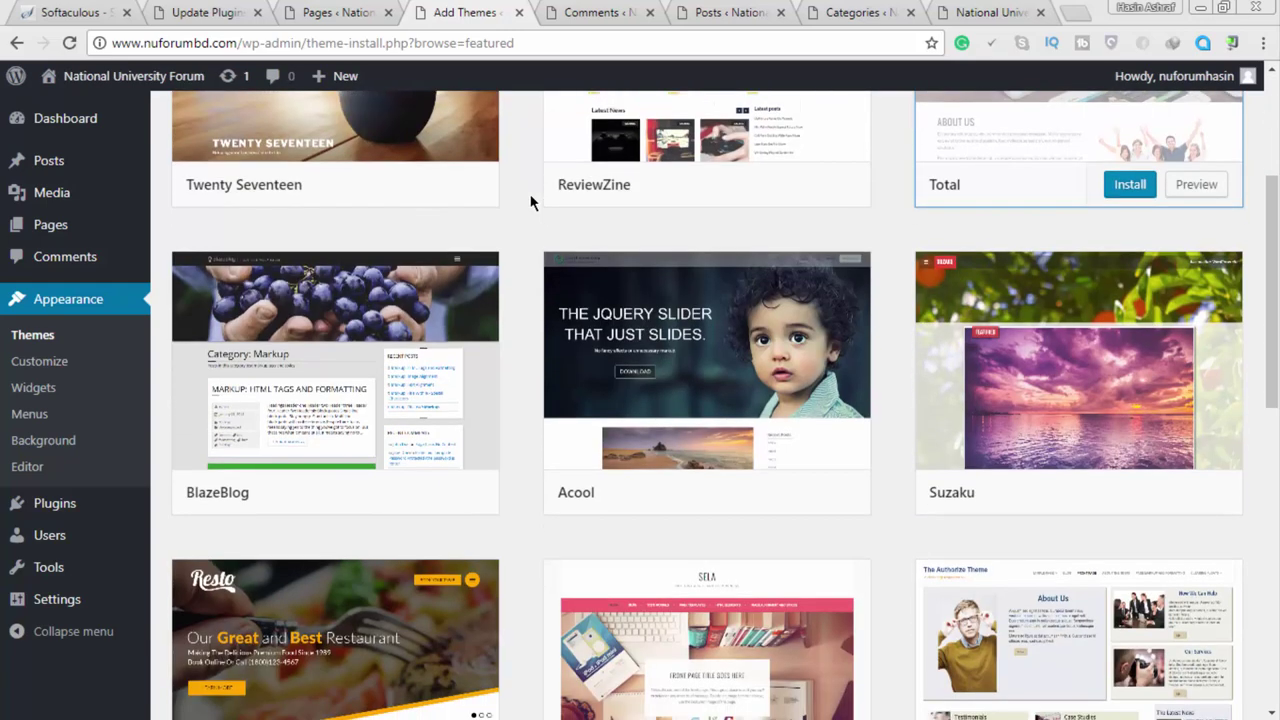
mouse_move(645, 333)
Open Customize > Site Identity and preview the Select logo picker, closing it without choosing
left_click(44, 367)
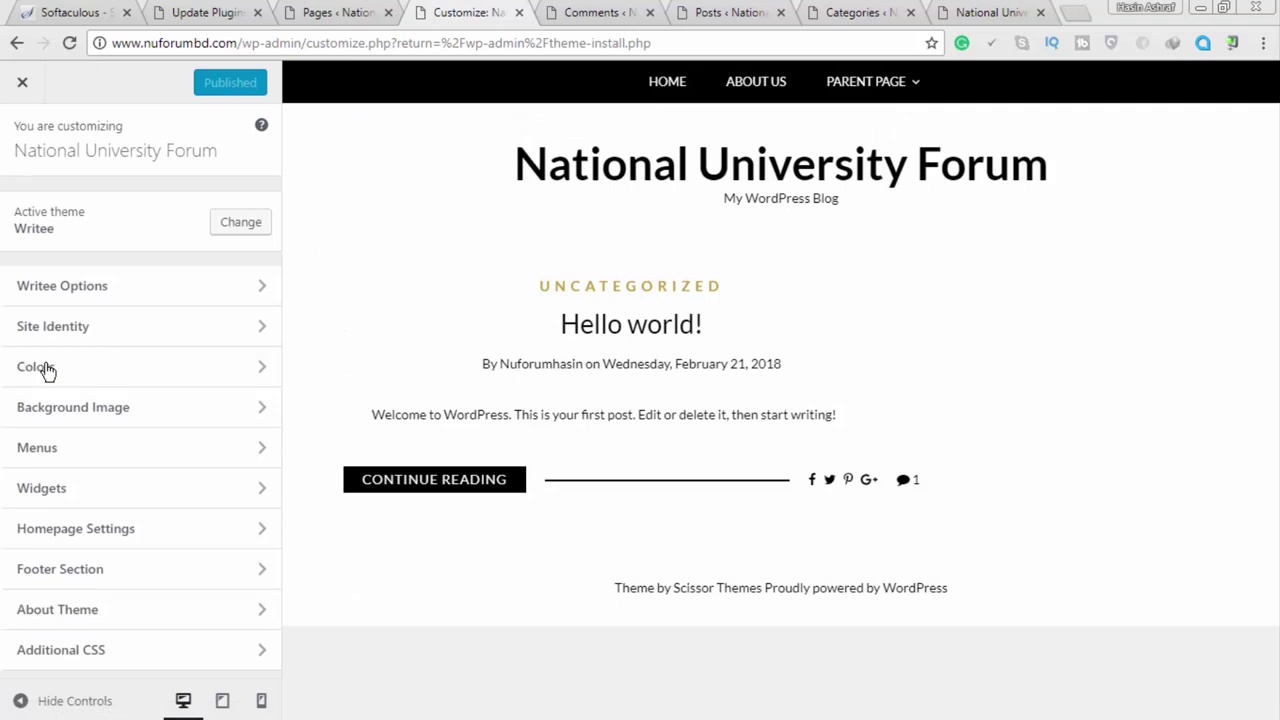
left_click(99, 330)
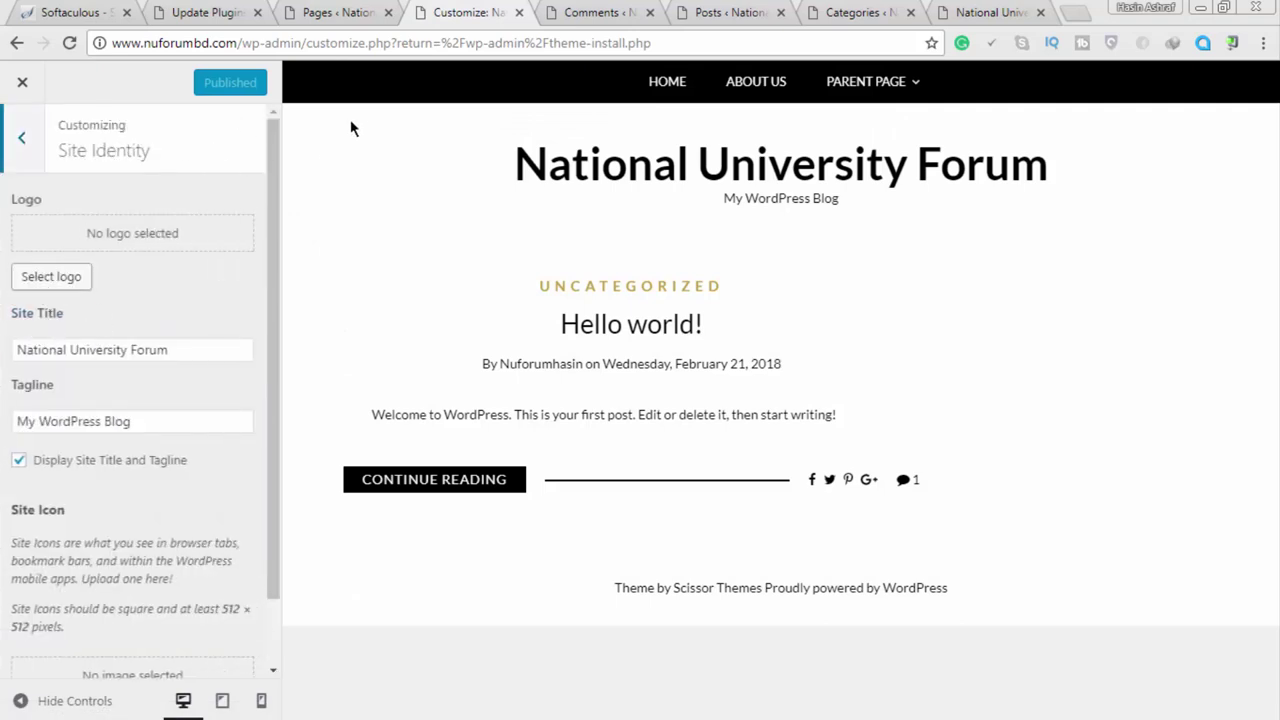
left_click(50, 276)
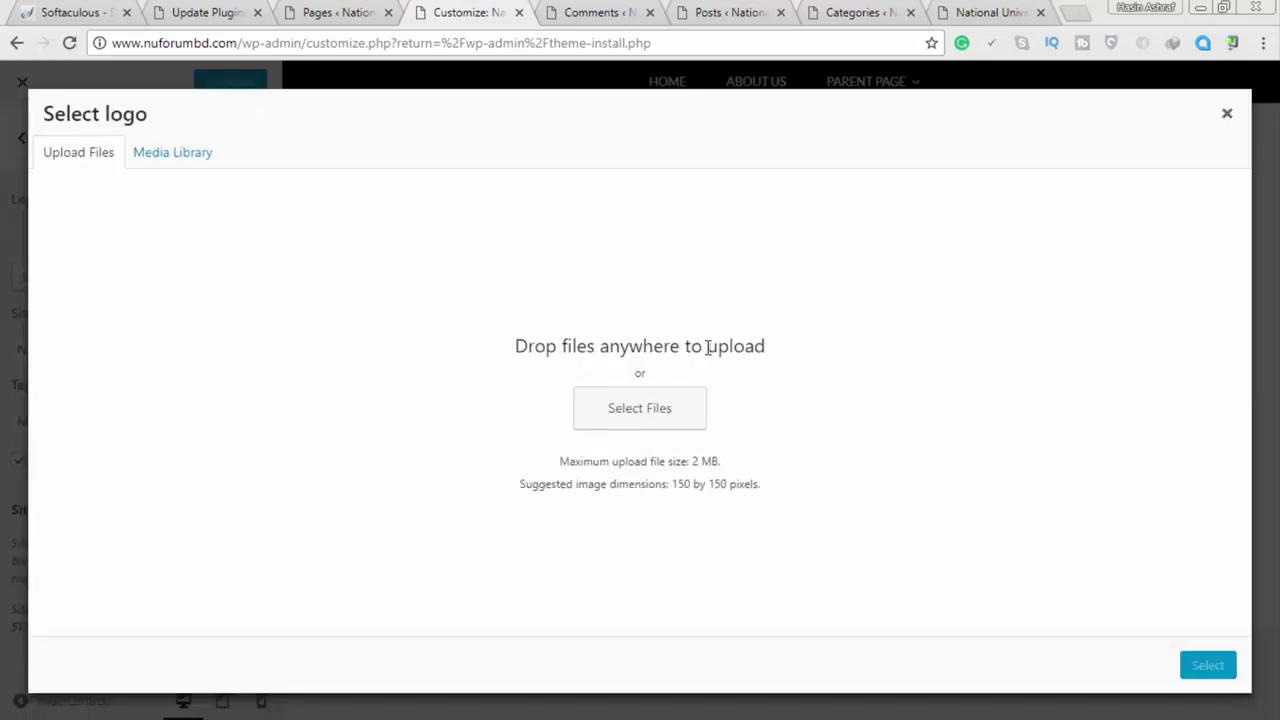
left_click(1228, 115)
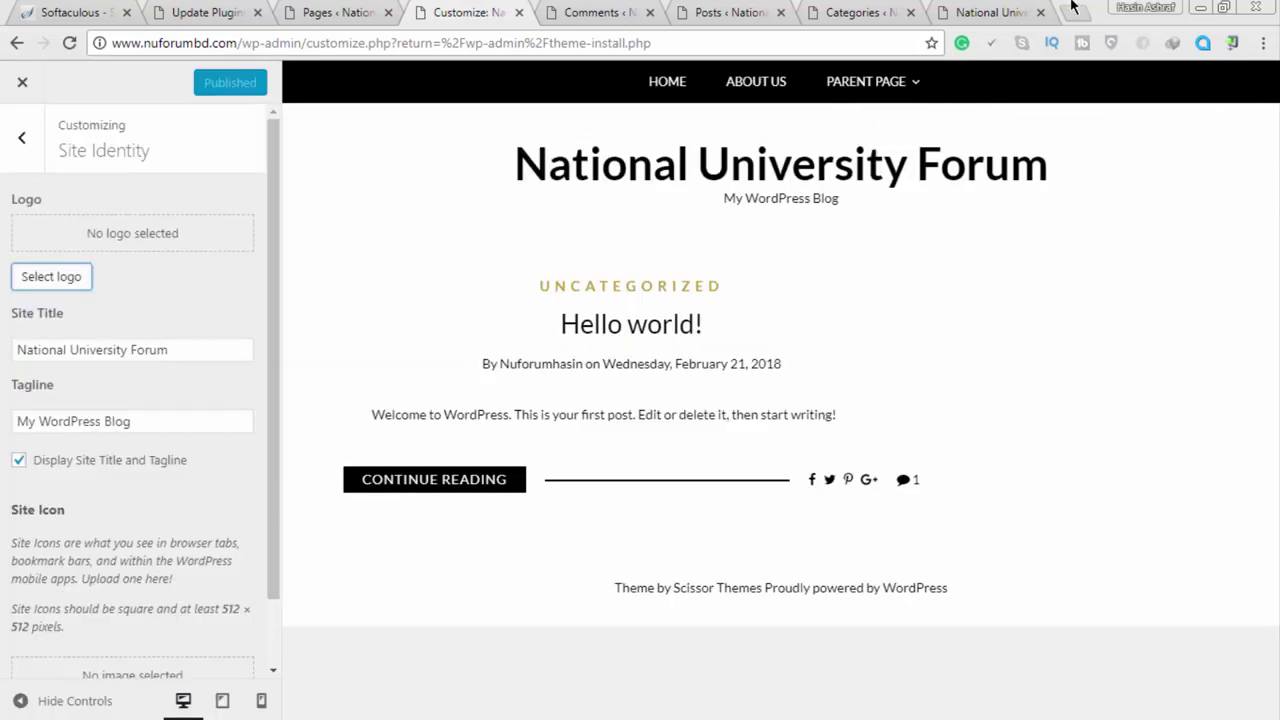
left_click(1072, 8)
Search Google Images for 'logo' and save the red 'b' Beats logo as a PNG
type("logo")
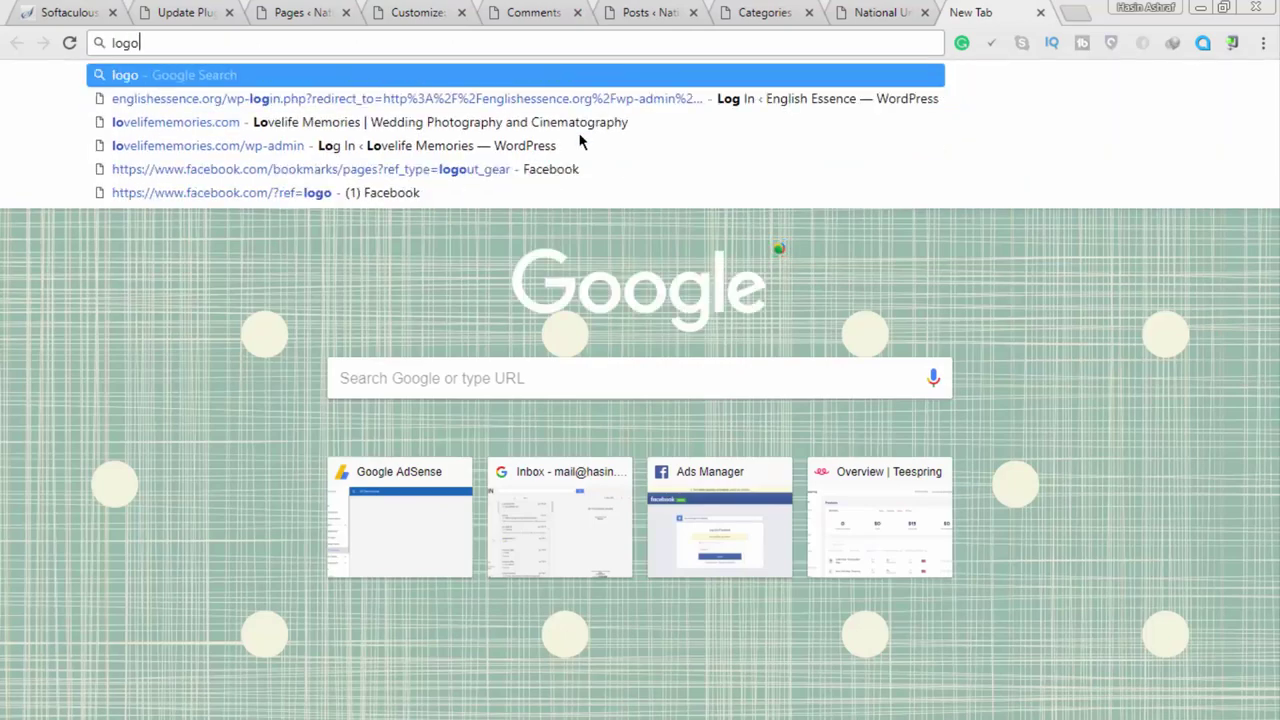
key("Return")
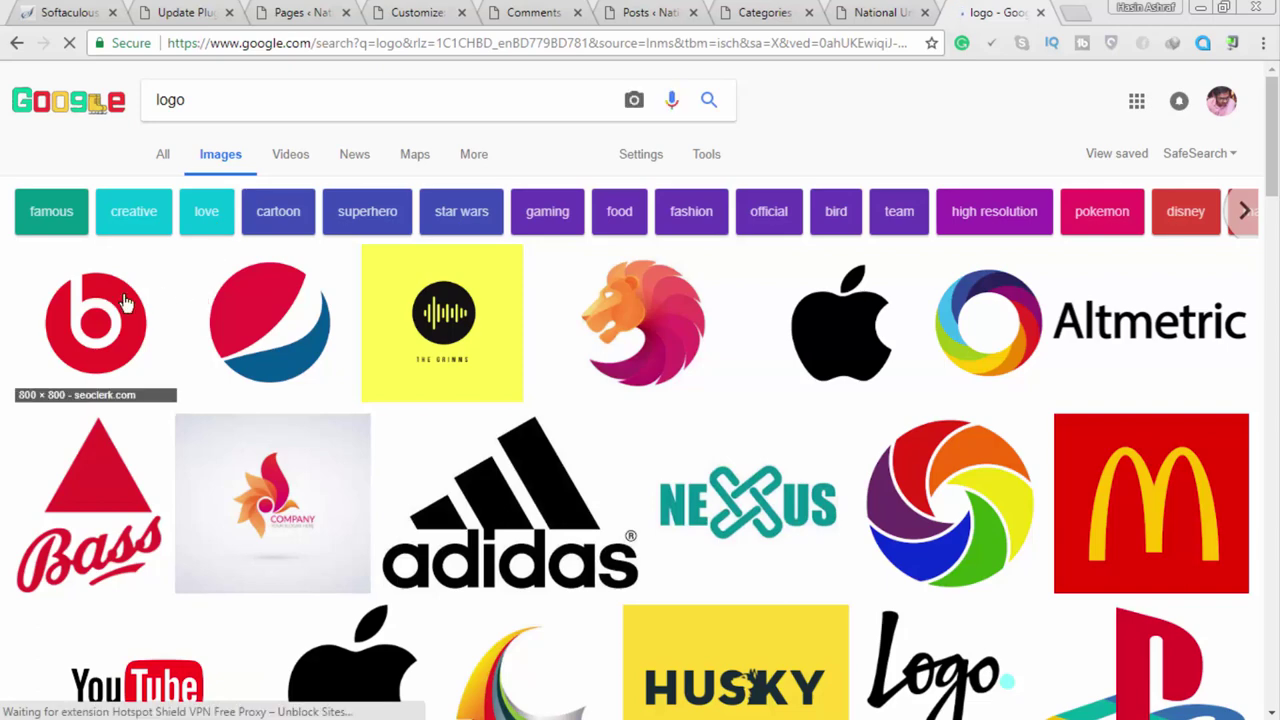
left_click(124, 303)
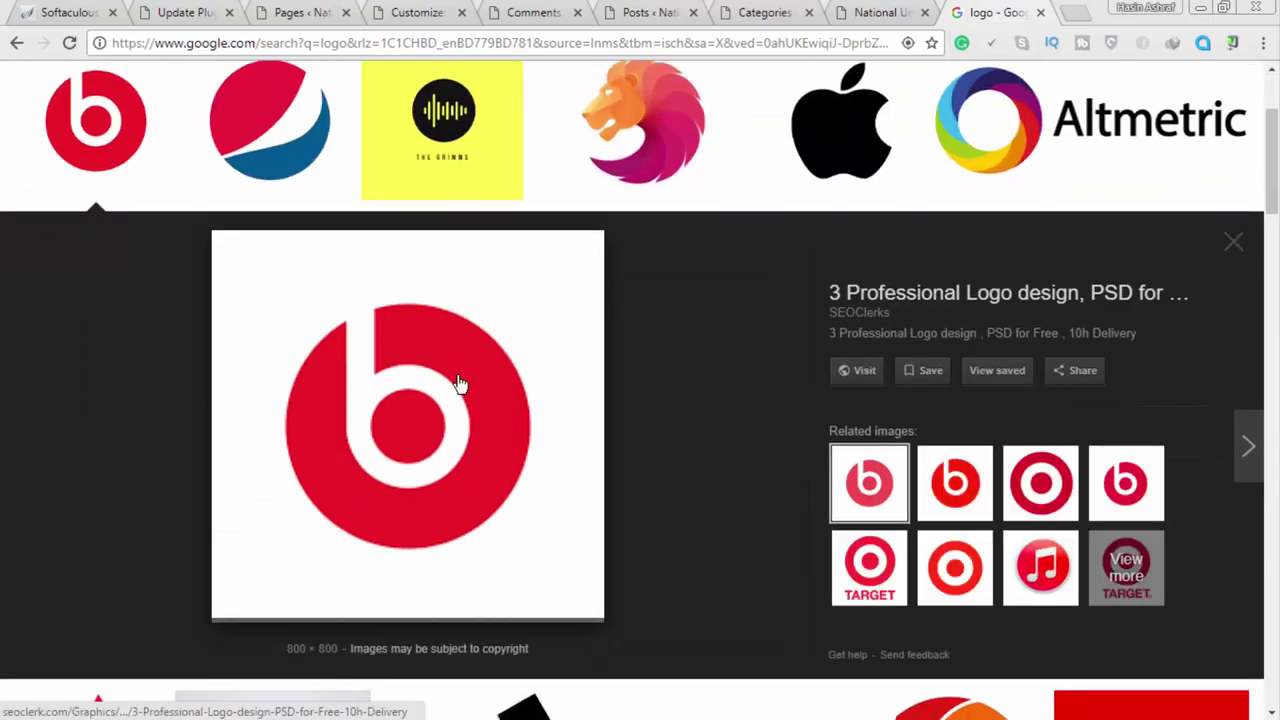
right_click(430, 328)
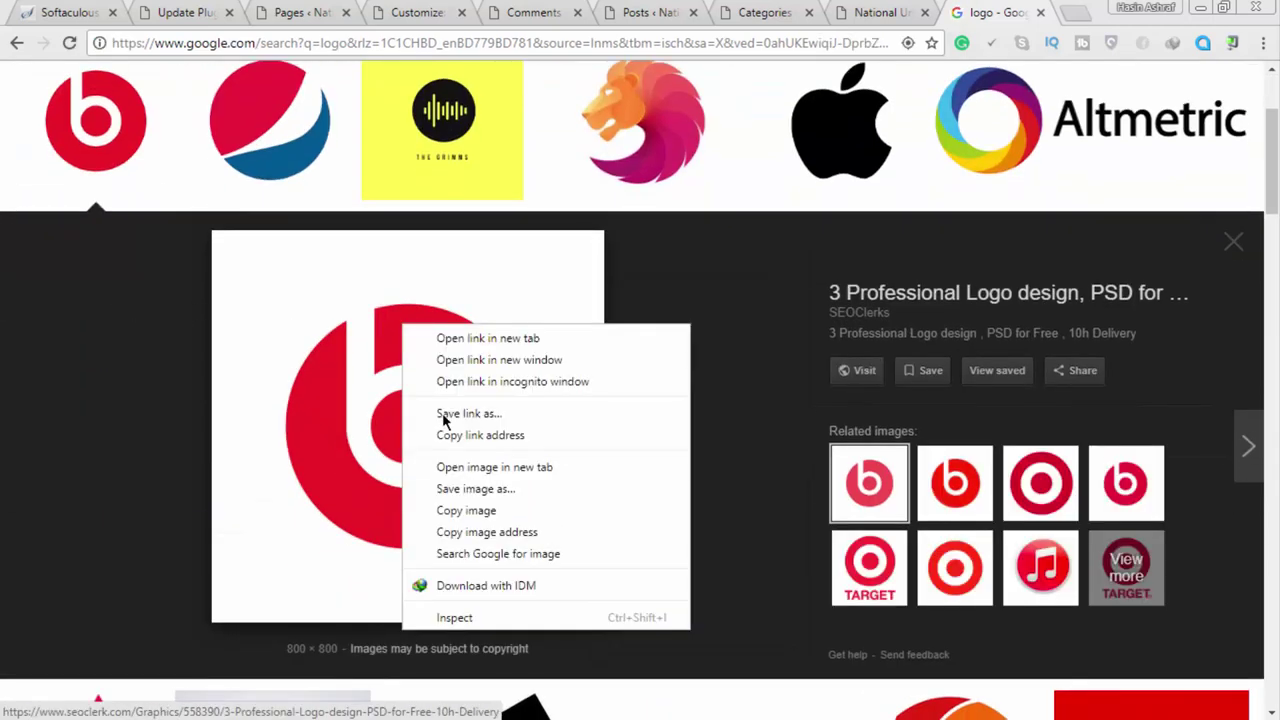
left_click(469, 490)
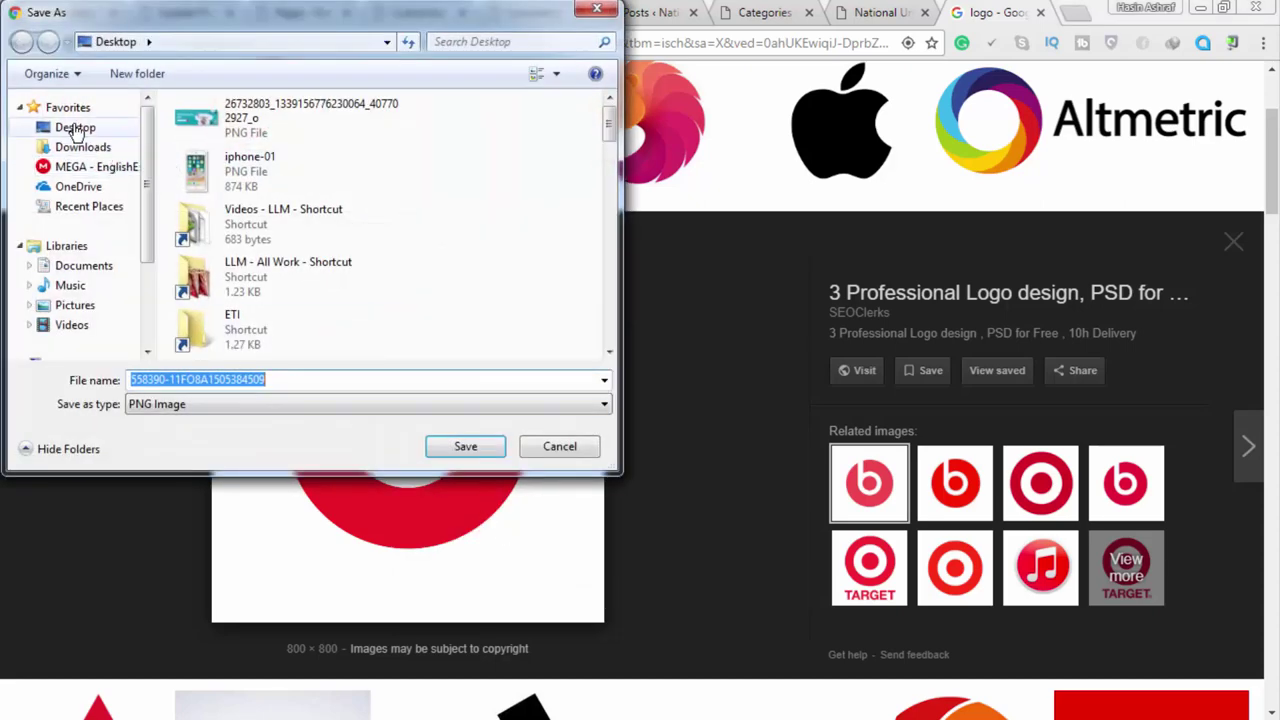
left_click(441, 440)
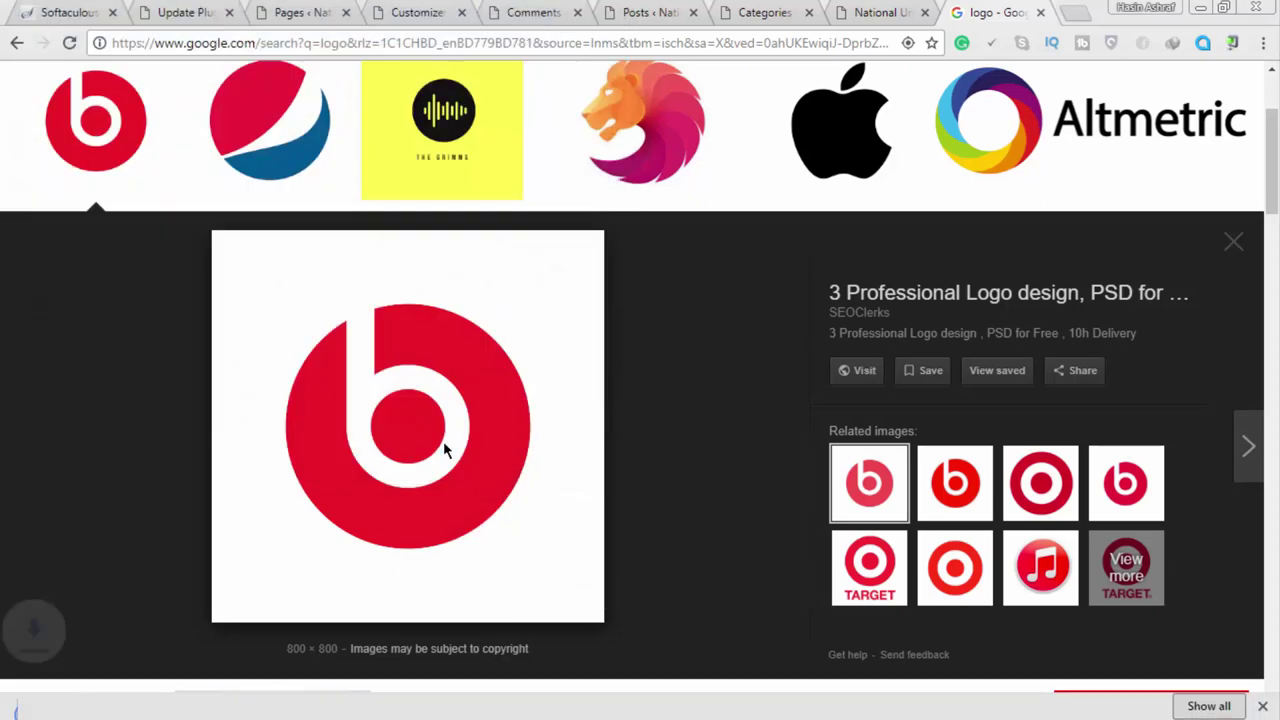
Upload the red 'b' PNG as the site logo, crop it, and publish
left_click(443, 12)
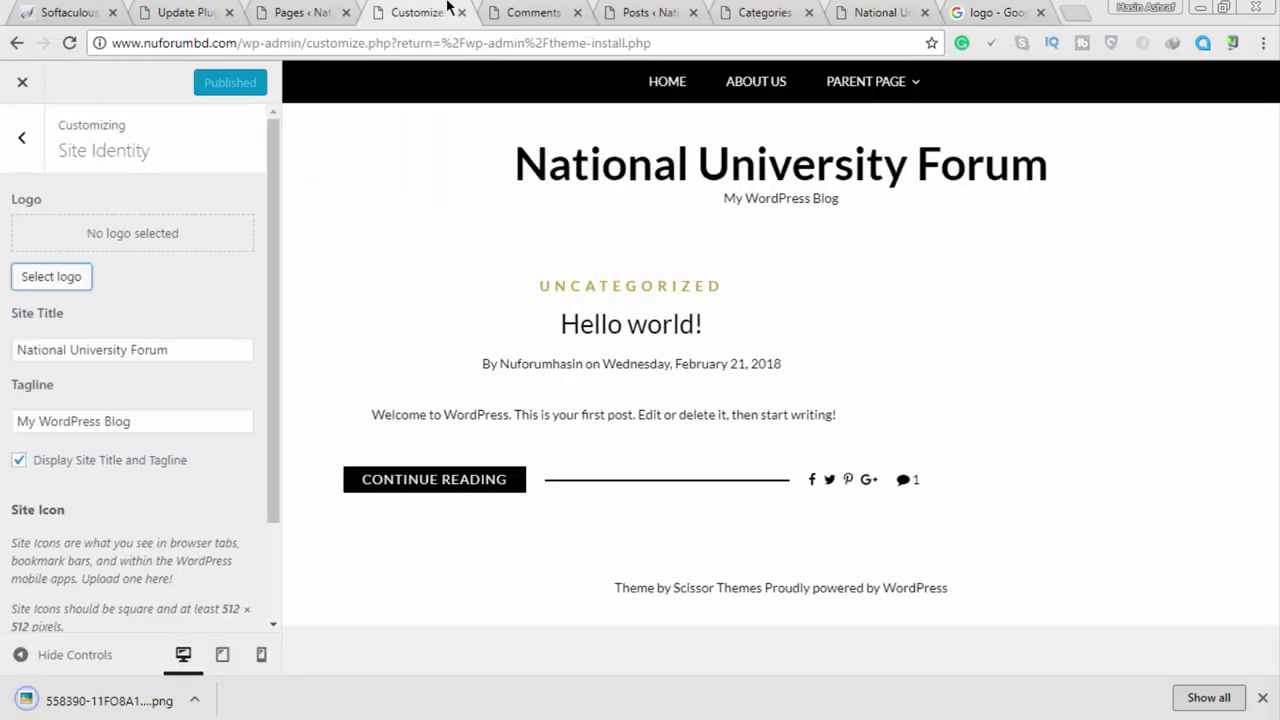
left_click(54, 277)
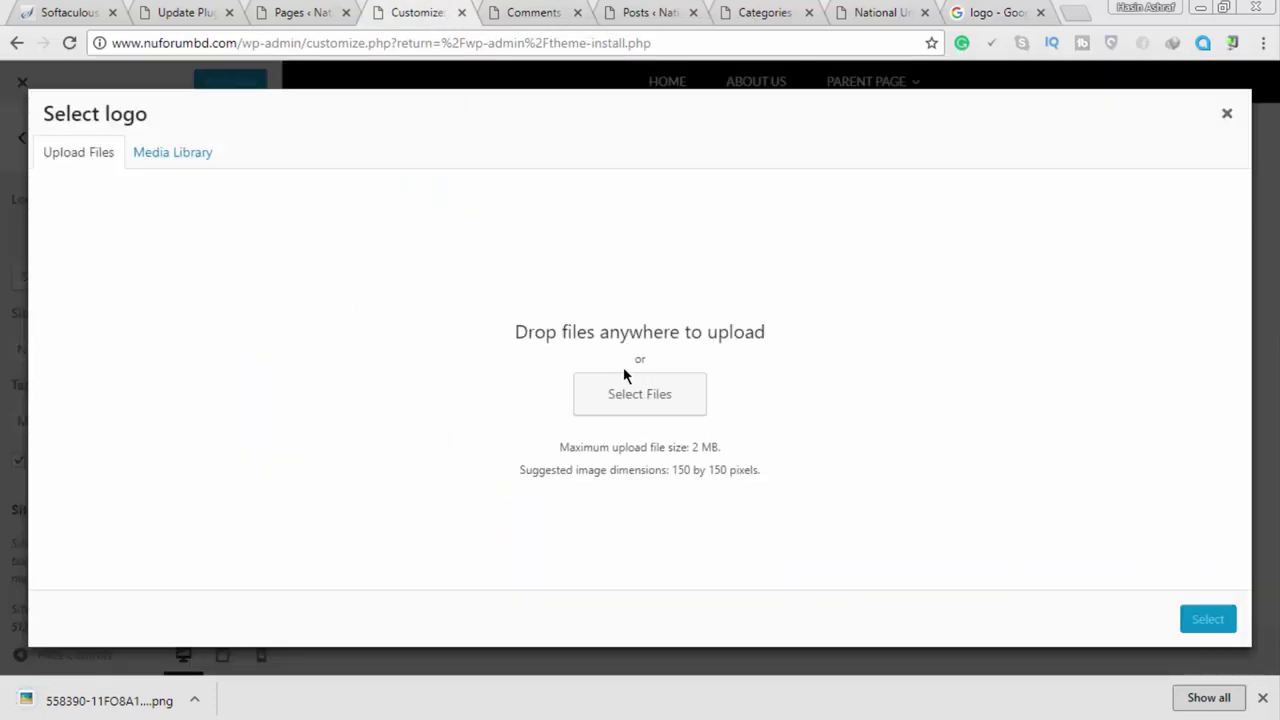
left_click_drag(100, 700, 596, 358)
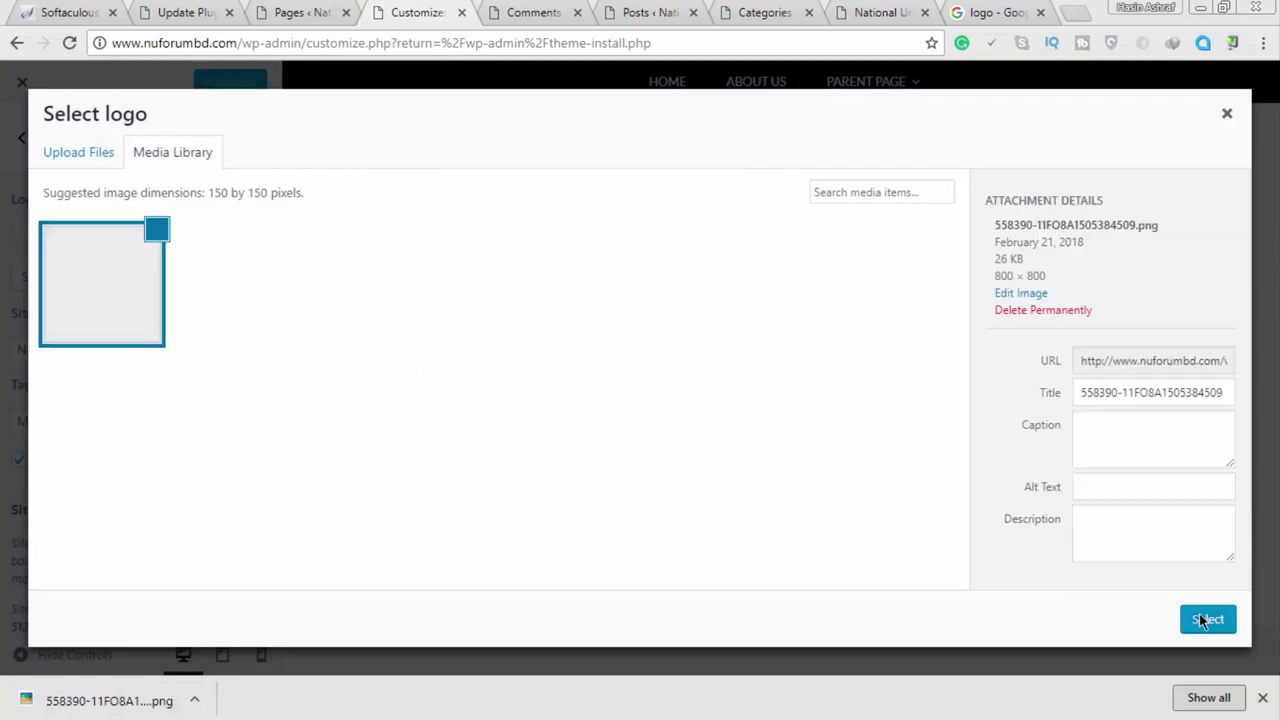
left_click(1208, 620)
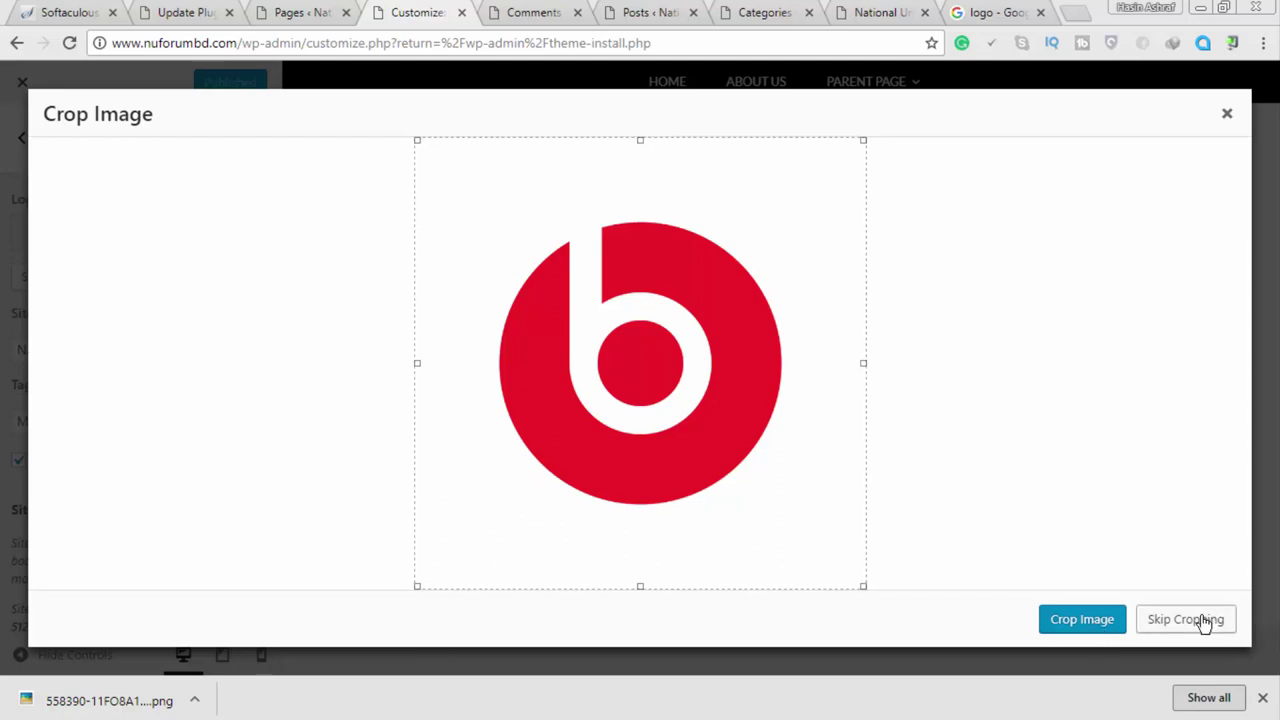
left_click(1114, 622)
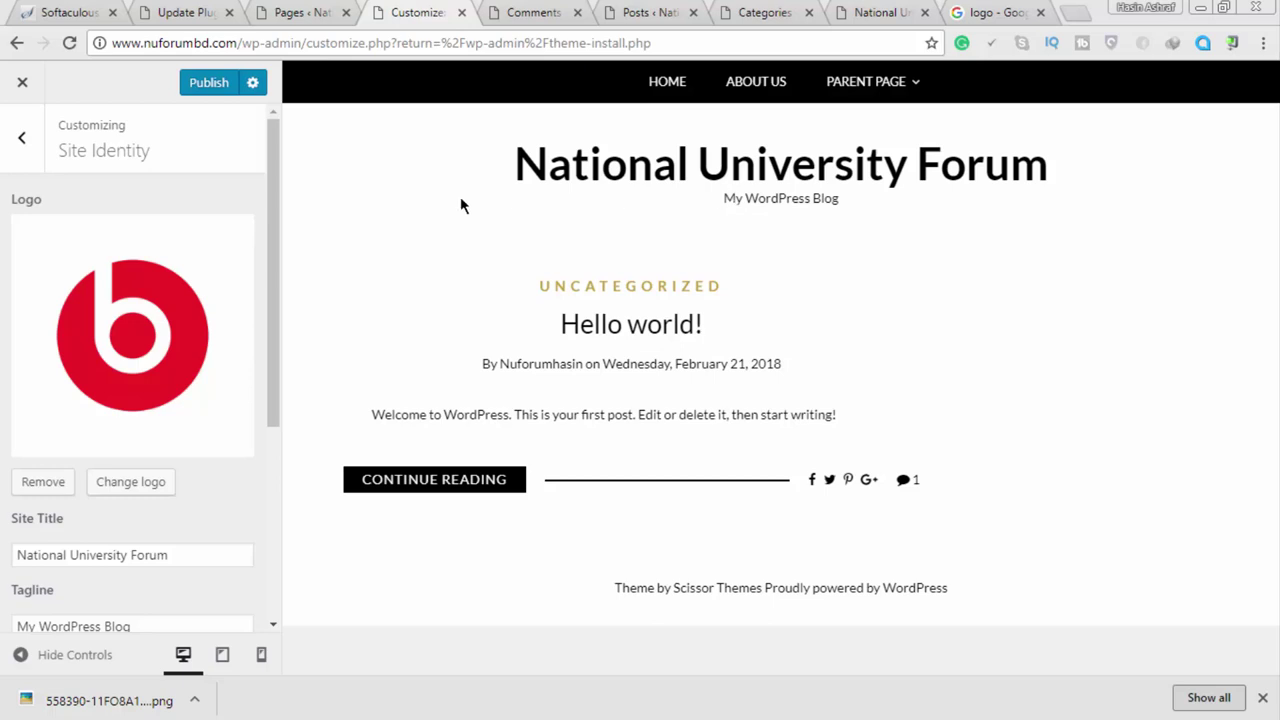
scroll(85, 350, "down", 2)
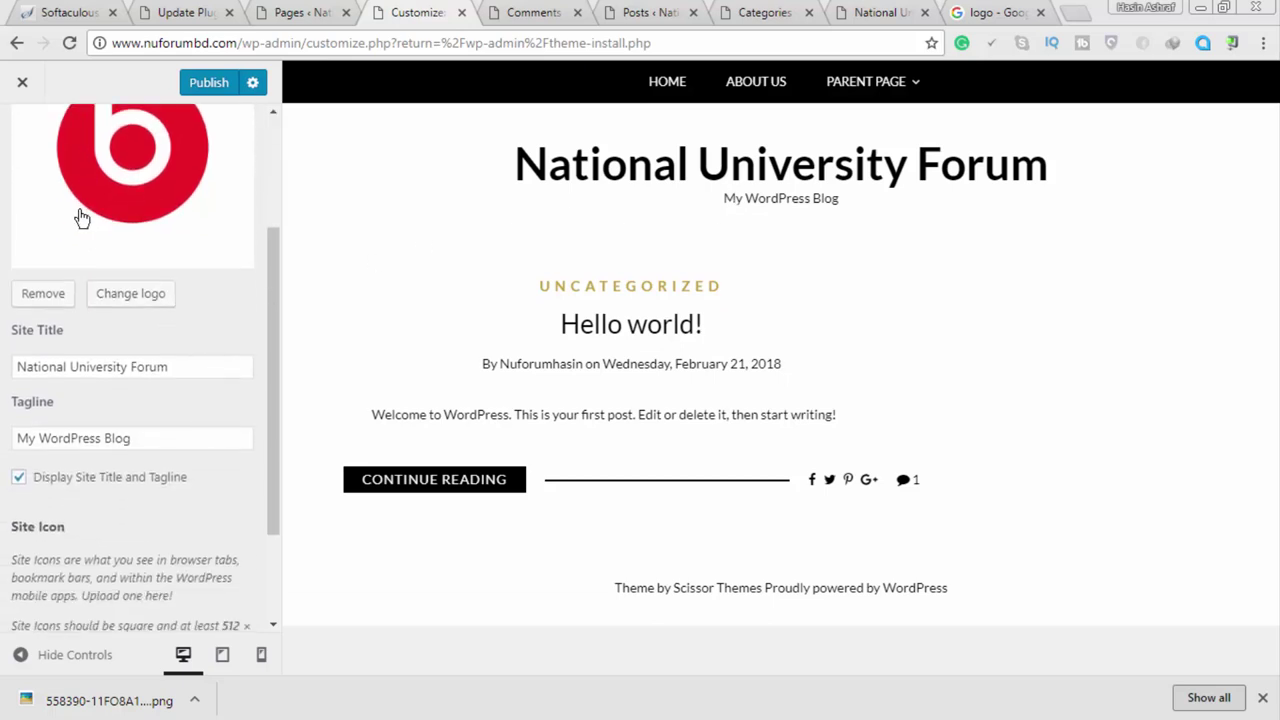
left_click(209, 80)
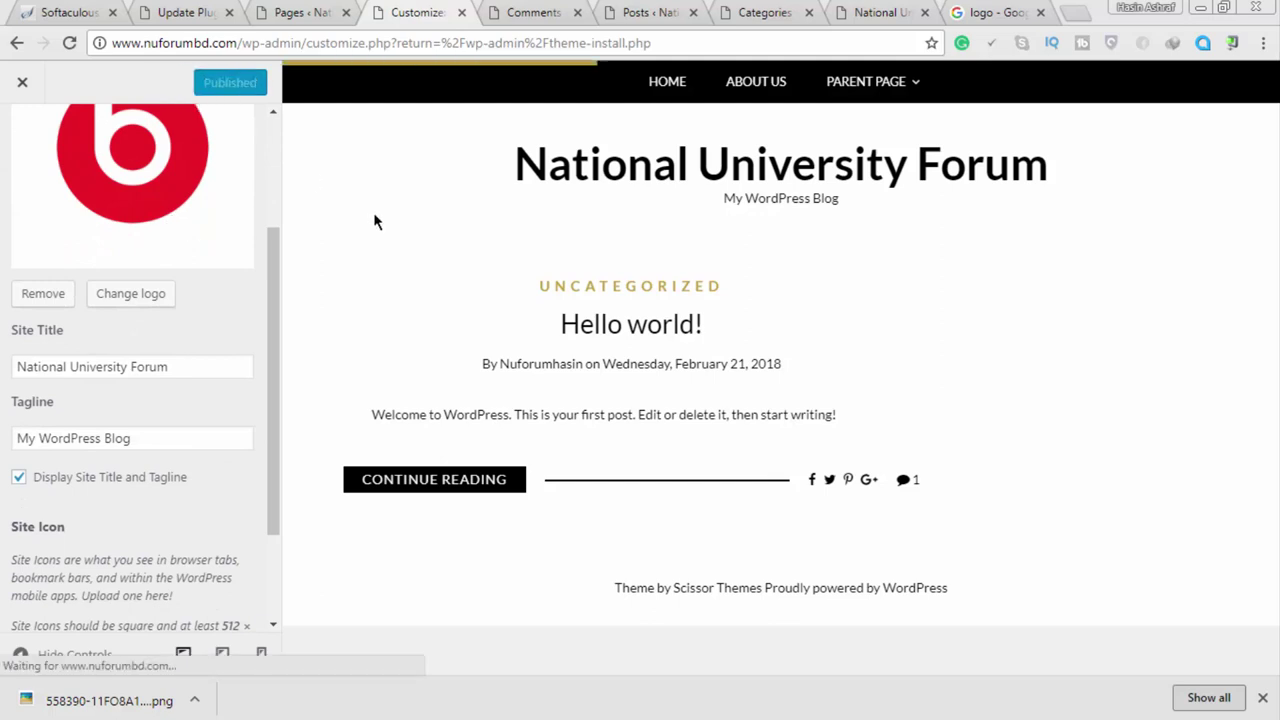
Reload the live site tab and check the new logo on the front page
left_click(865, 12)
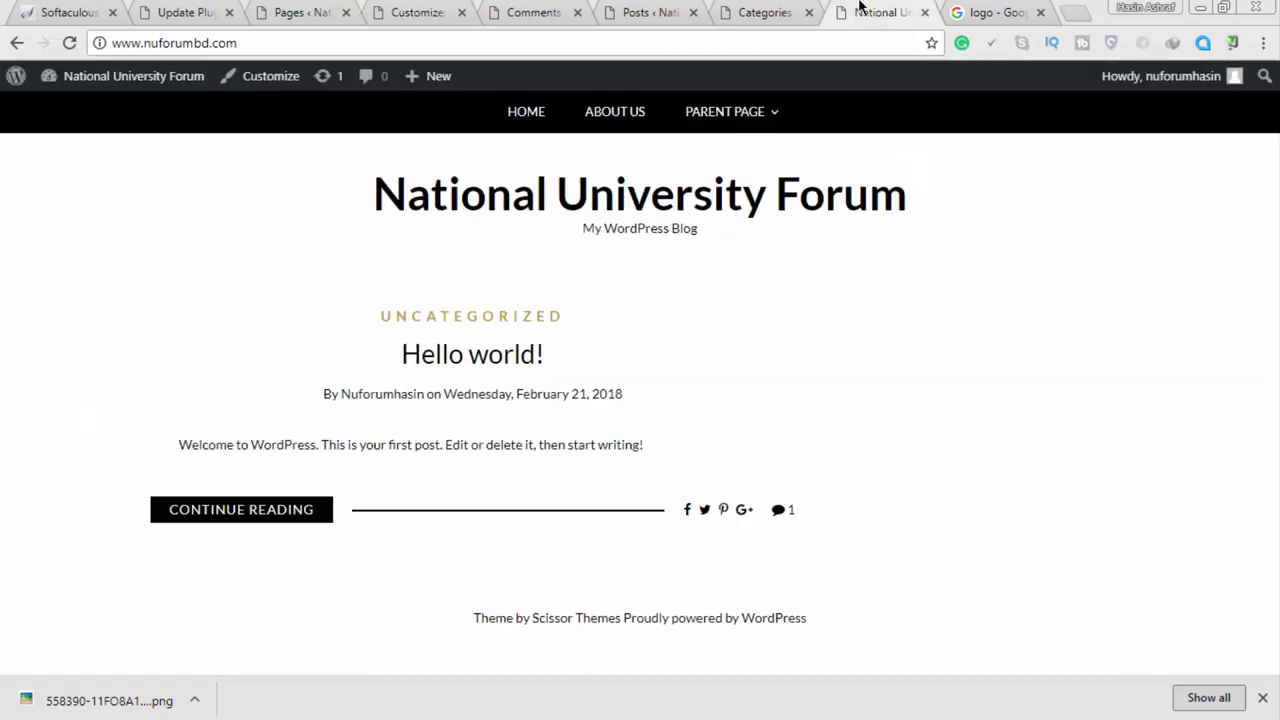
right_click(554, 136)
left_click(605, 194)
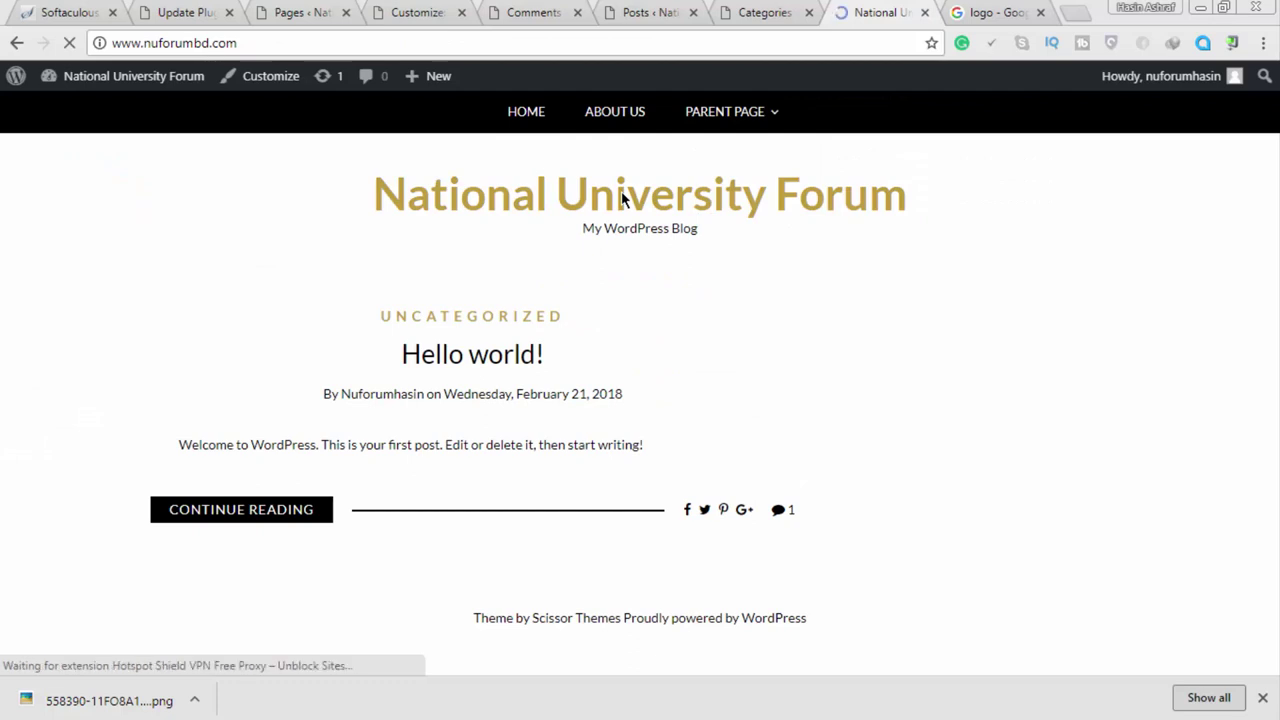
scroll(708, 271, "down", 6)
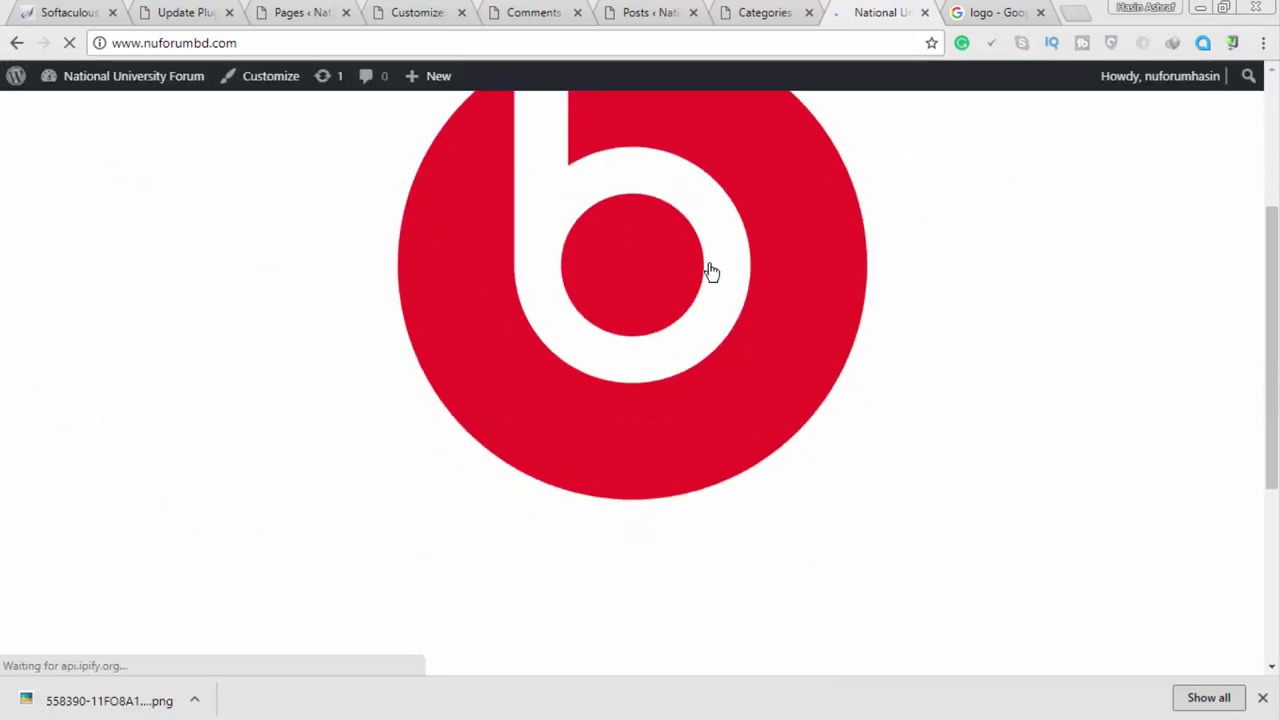
scroll(711, 272, "up", 5)
scroll(711, 272, "up", 1)
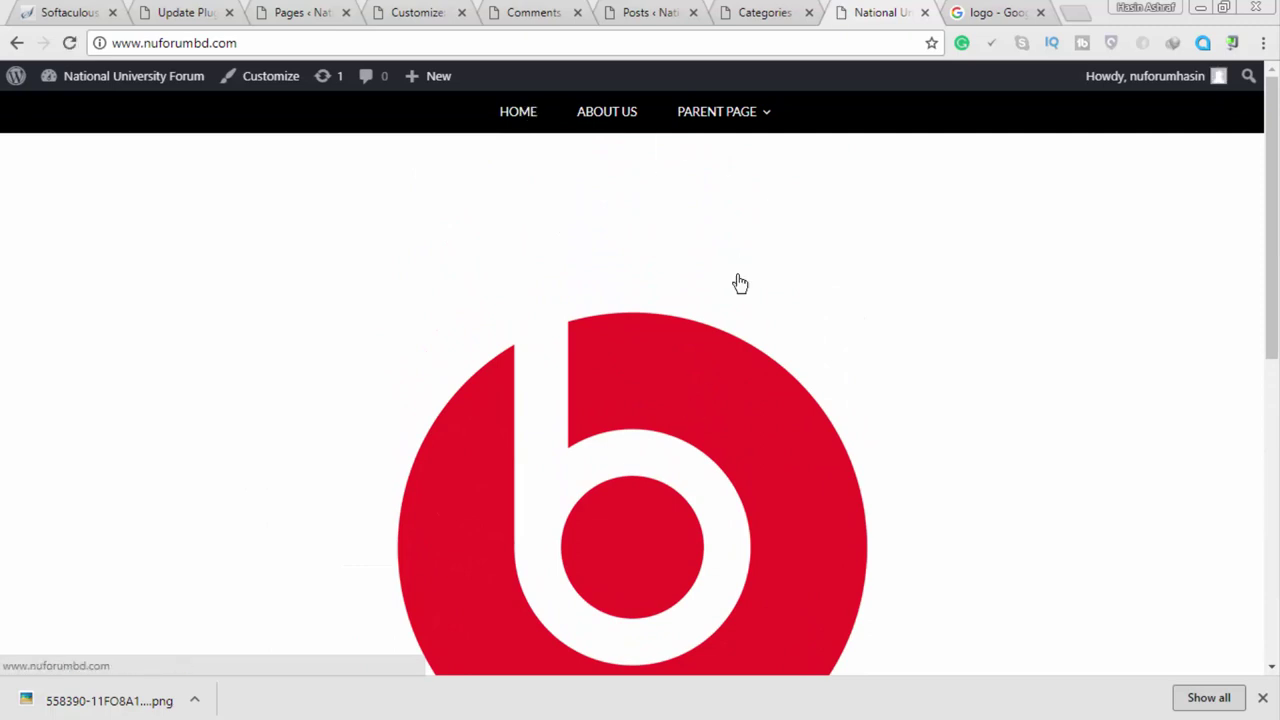
Move the live site tab beside the customizer and return to the customizer
left_click(766, 6)
left_click(908, 10)
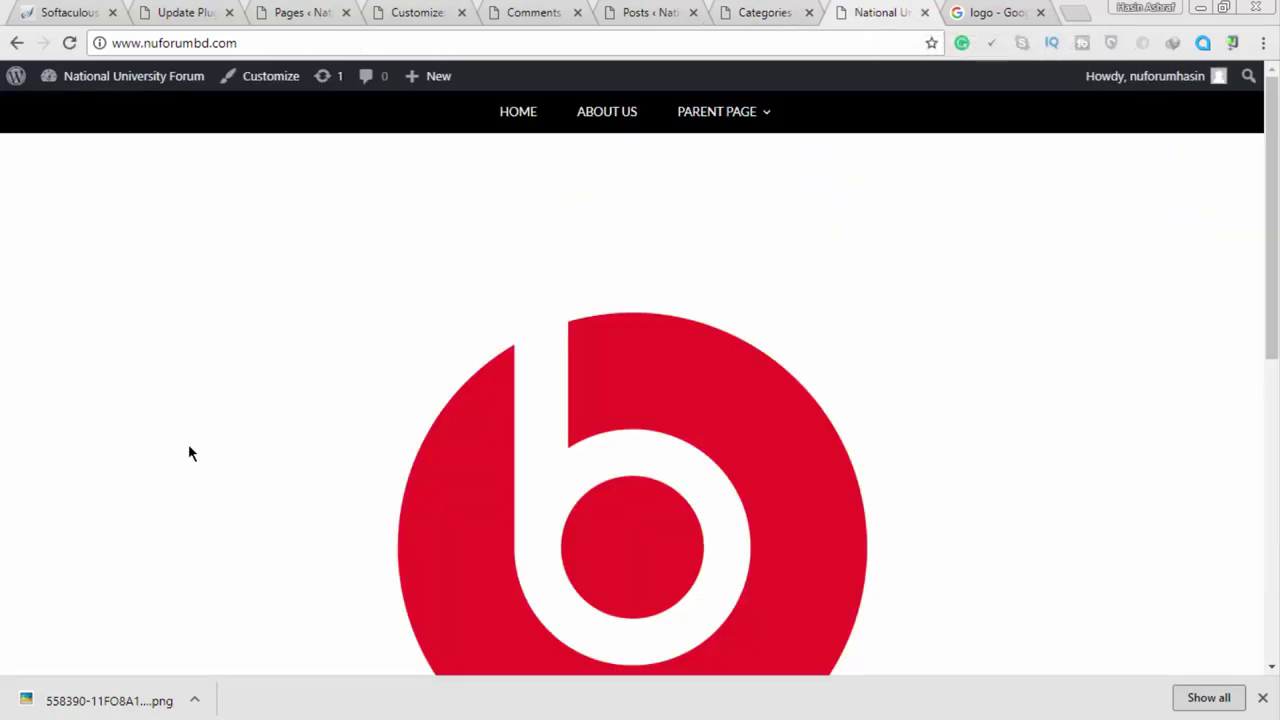
scroll(505, 428, "down", 6)
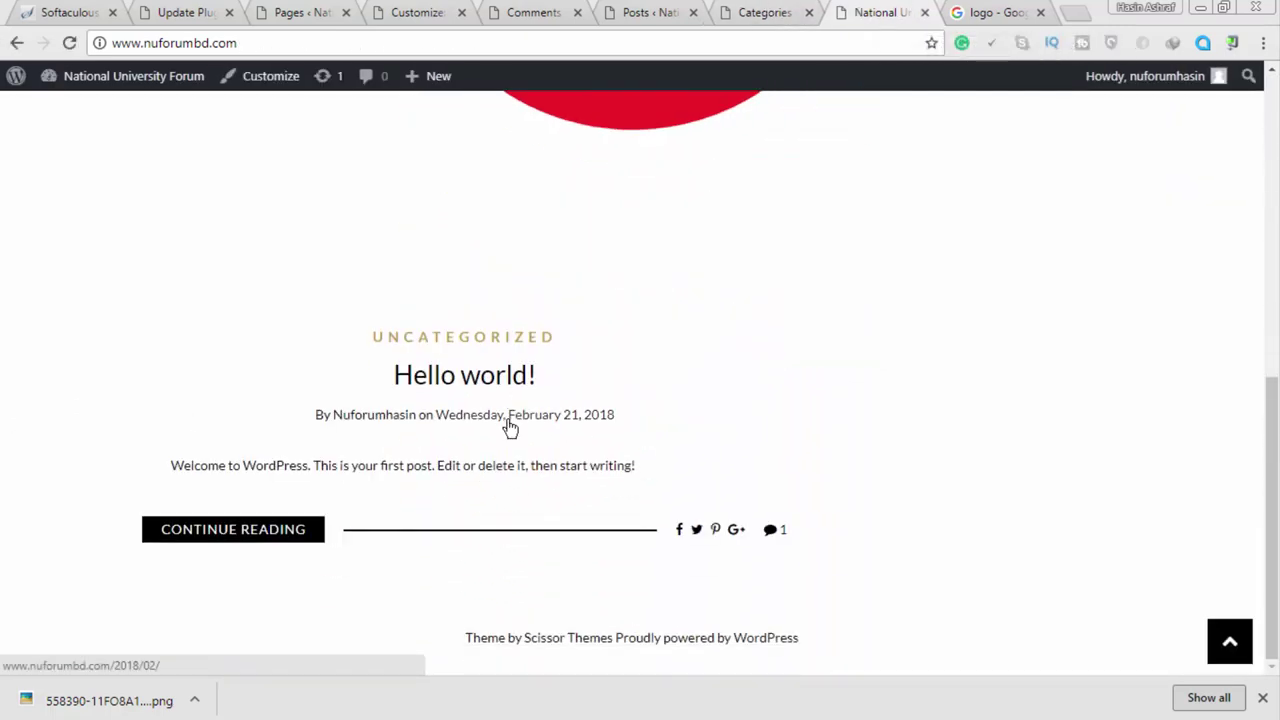
left_click(733, 6)
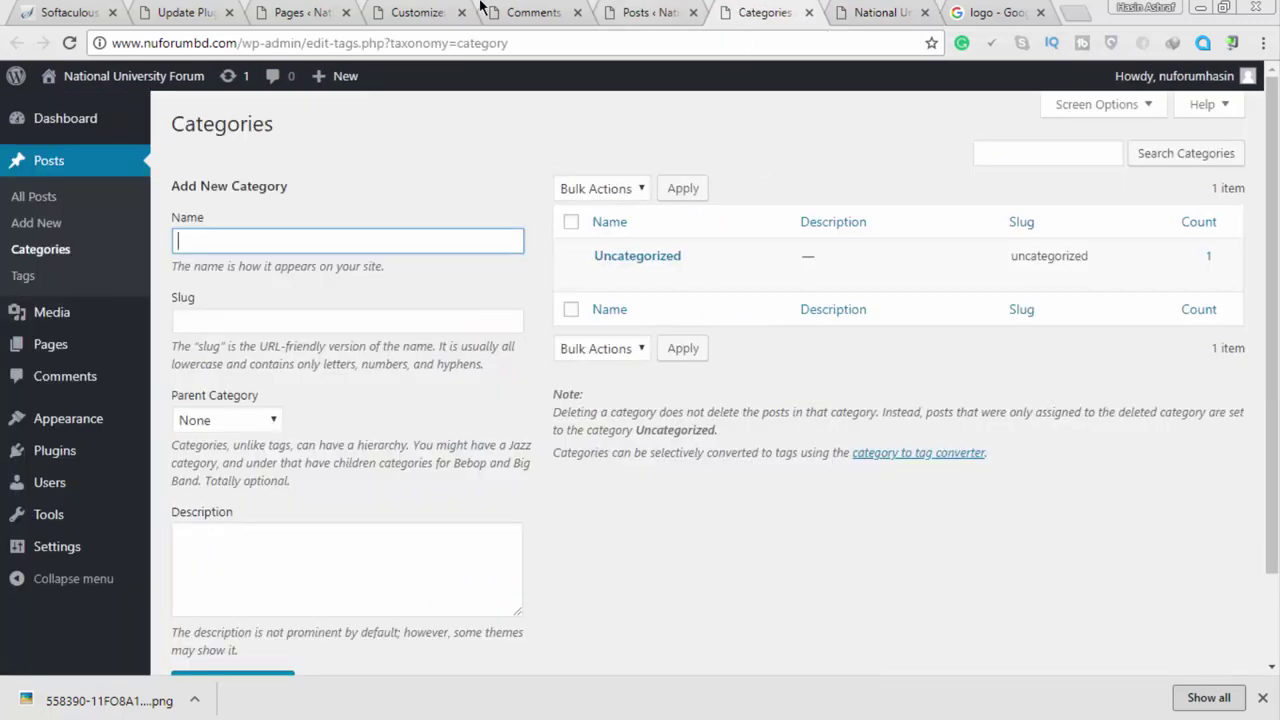
left_click_drag(836, 8, 490, 8)
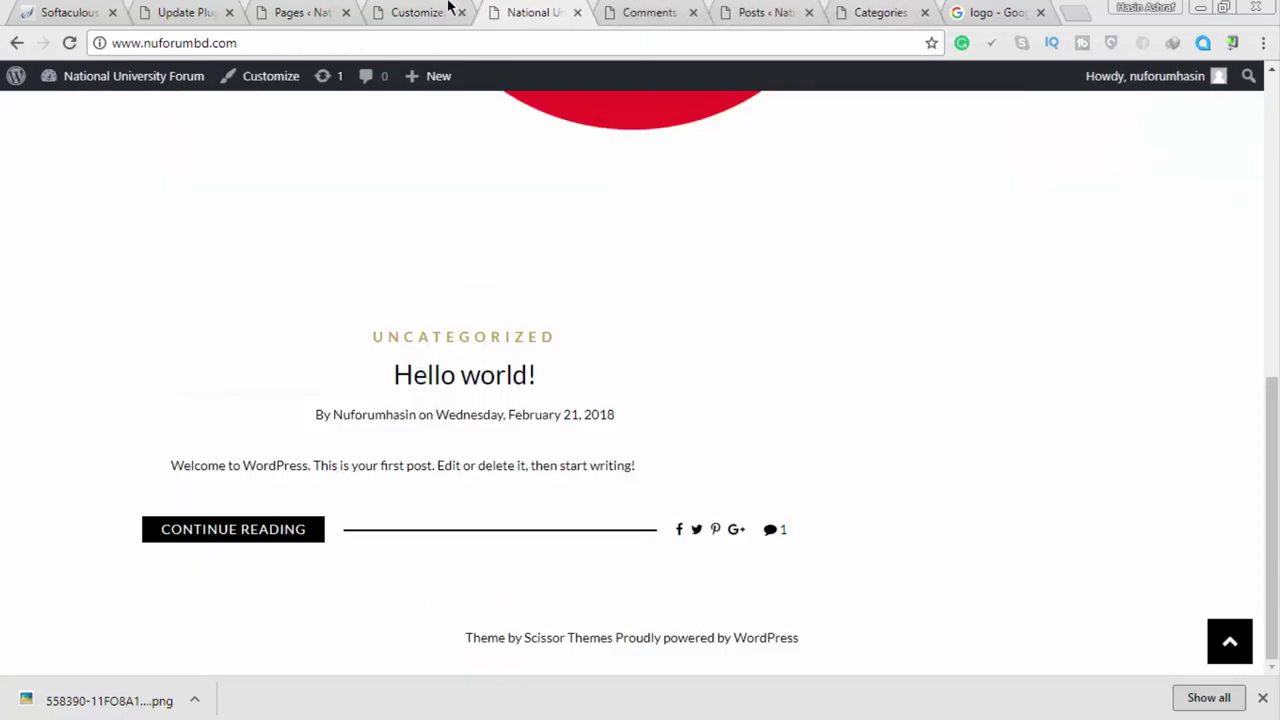
left_click(449, 10)
scroll(215, 405, "down", 2)
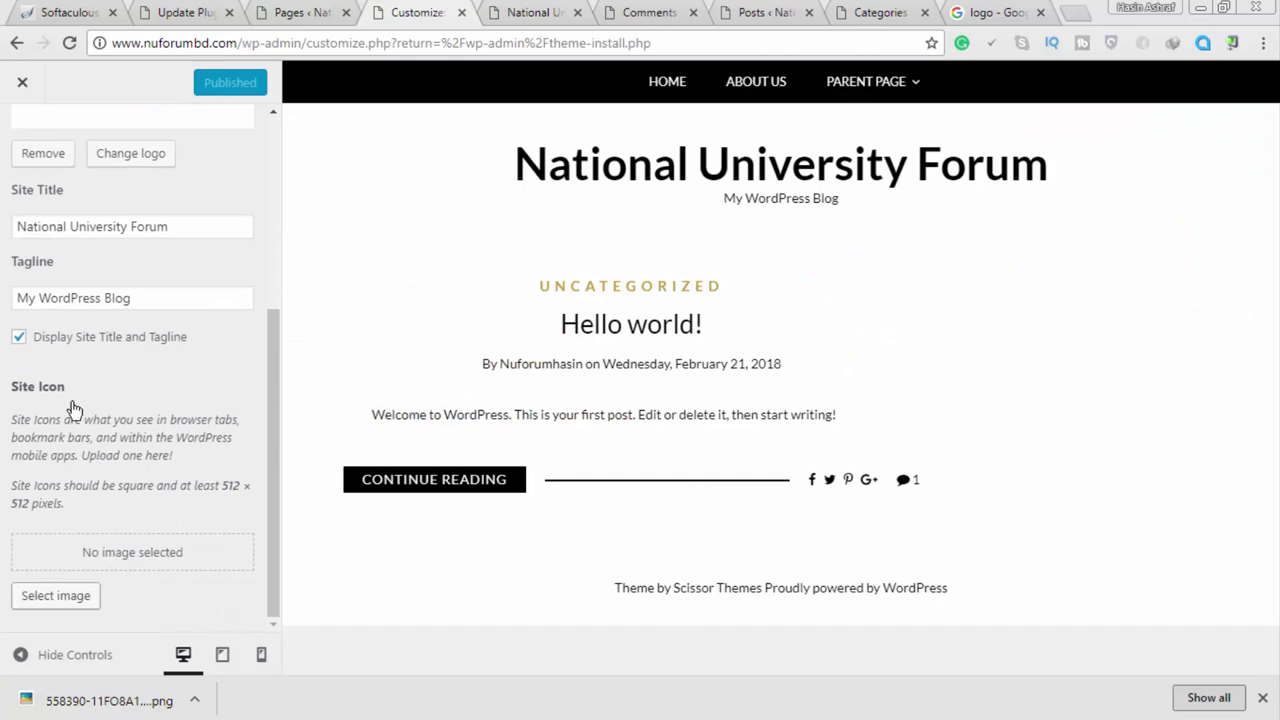
Set the uploaded red 'b' image as the Site Icon, crop it, publish, and close the customizer
left_click(1013, 10)
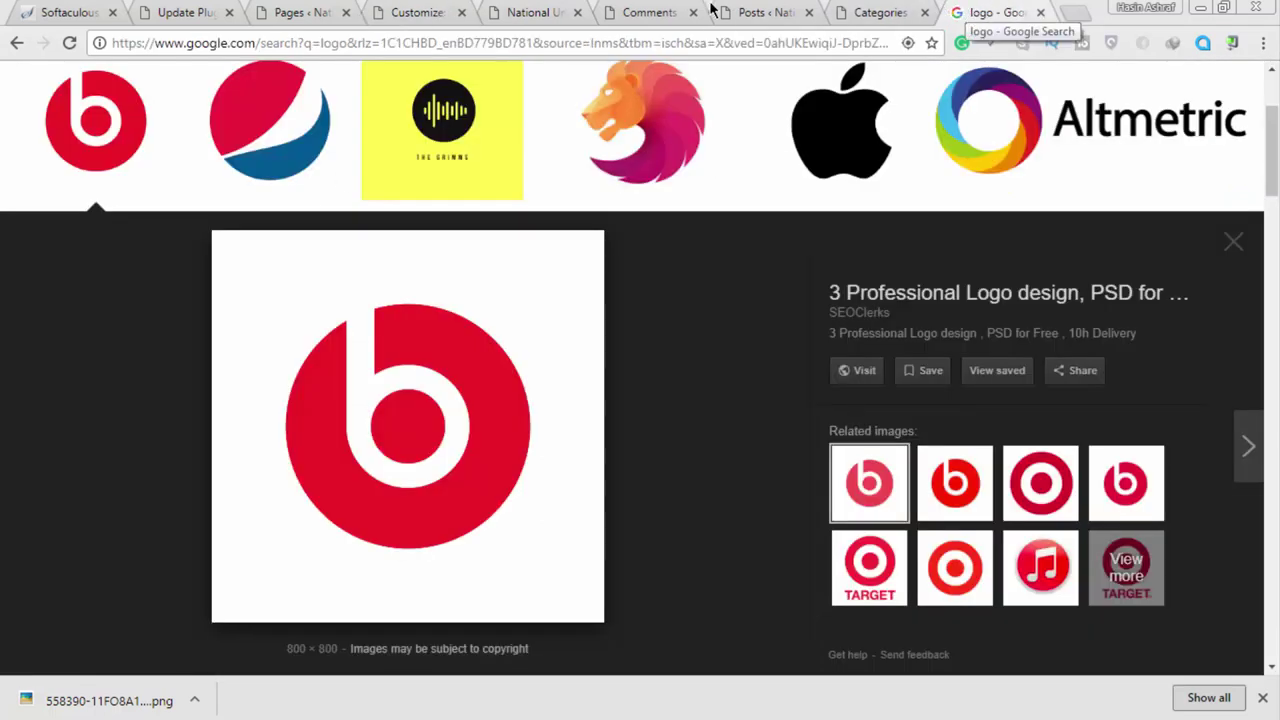
left_click(388, 10)
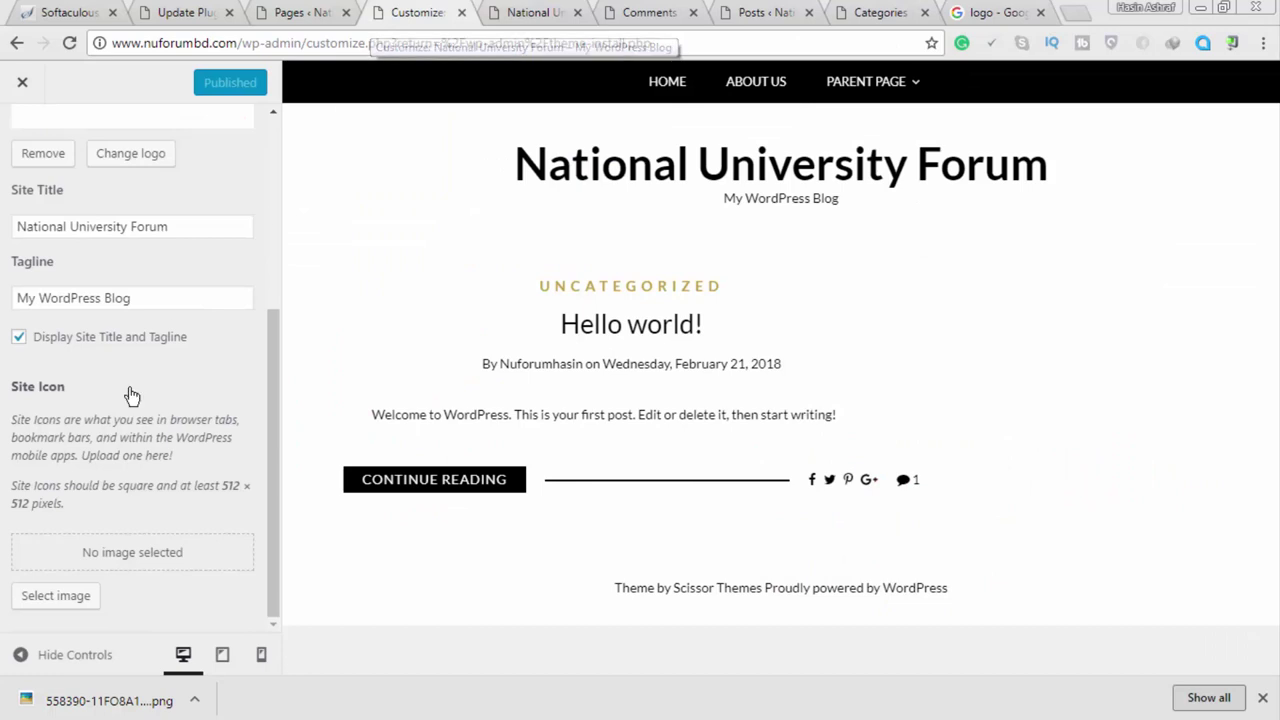
left_click(57, 597)
left_click(95, 320)
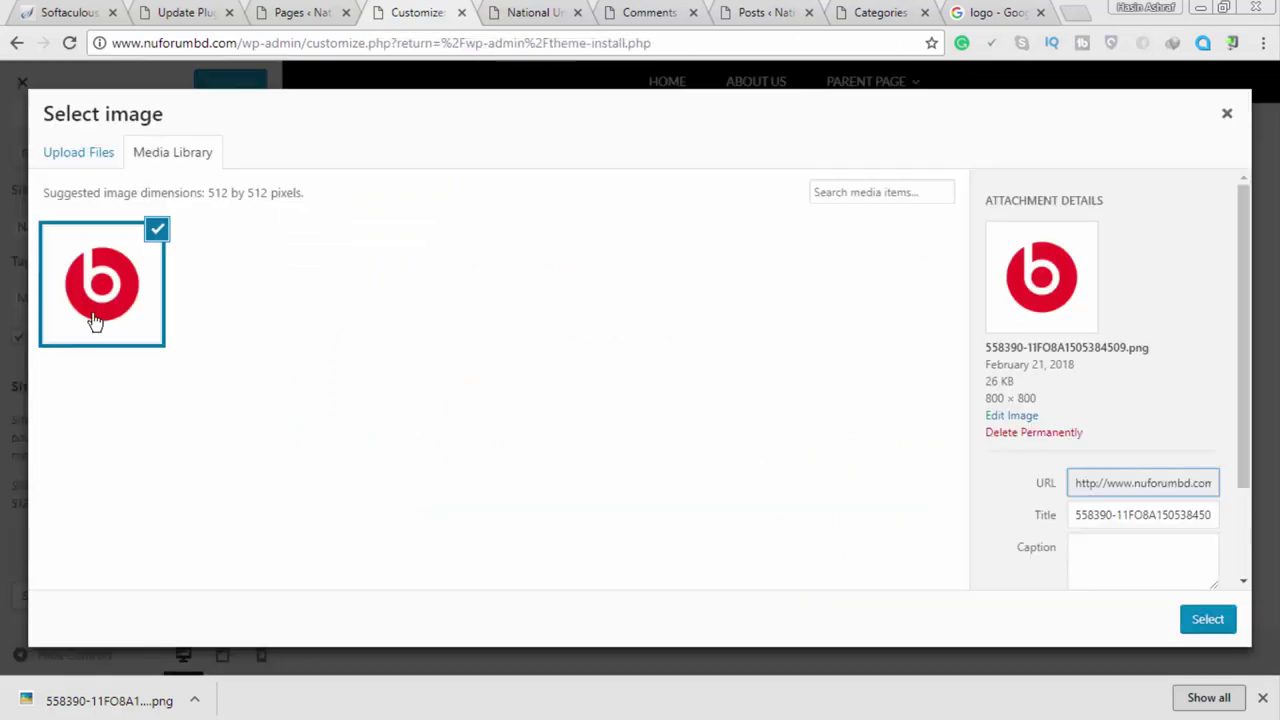
left_click(1200, 620)
left_click(1194, 620)
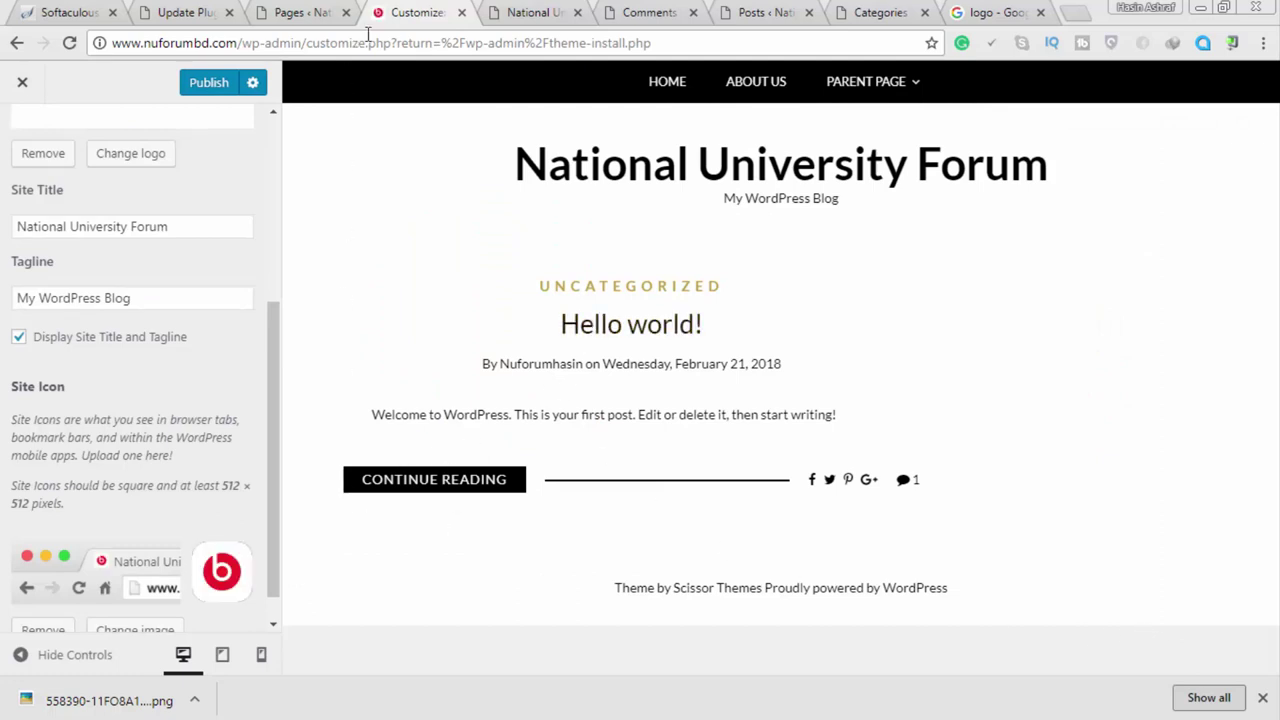
left_click(192, 86)
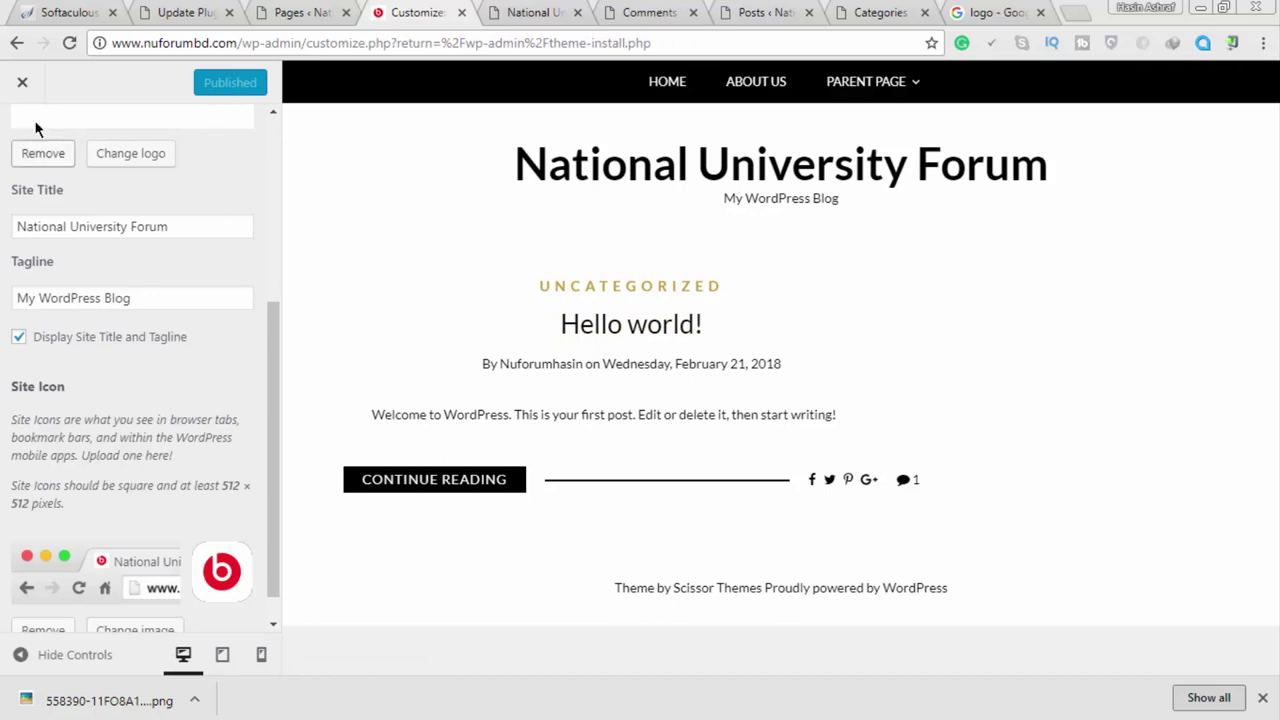
left_click(25, 80)
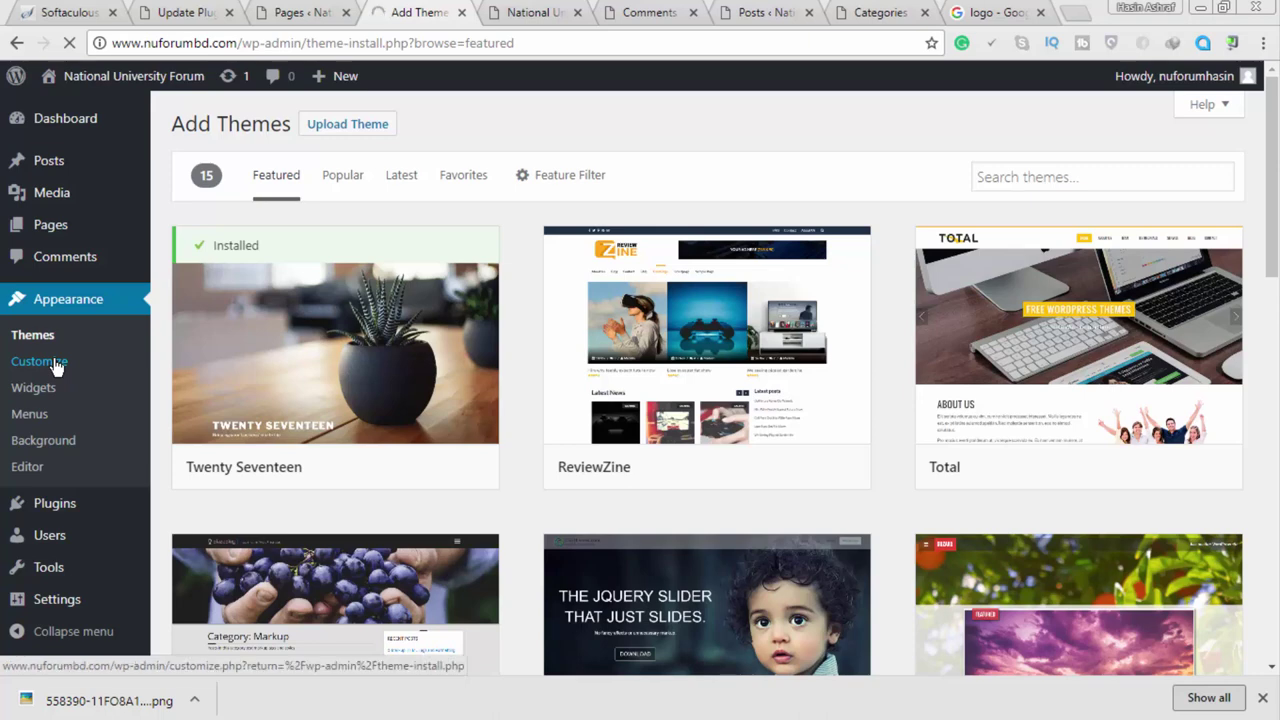
Reopen the customizer and set the background colour to grey #8c8c8c
left_click(56, 366)
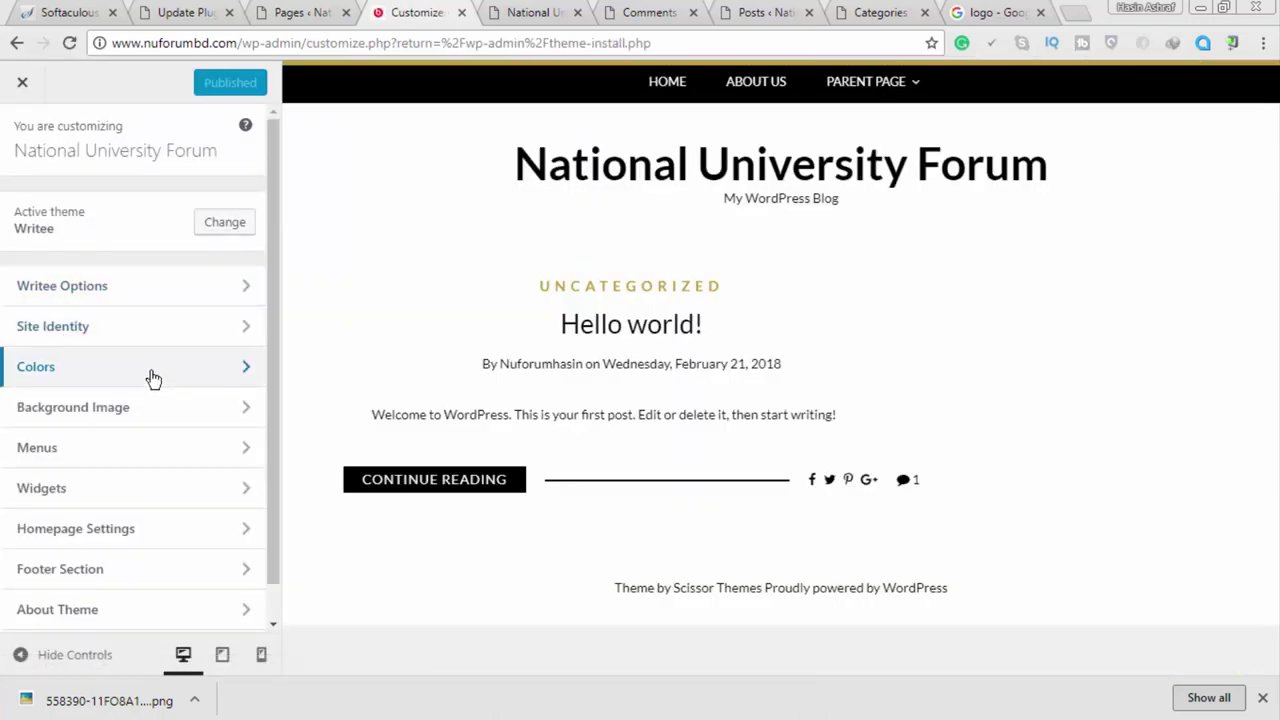
left_click(150, 377)
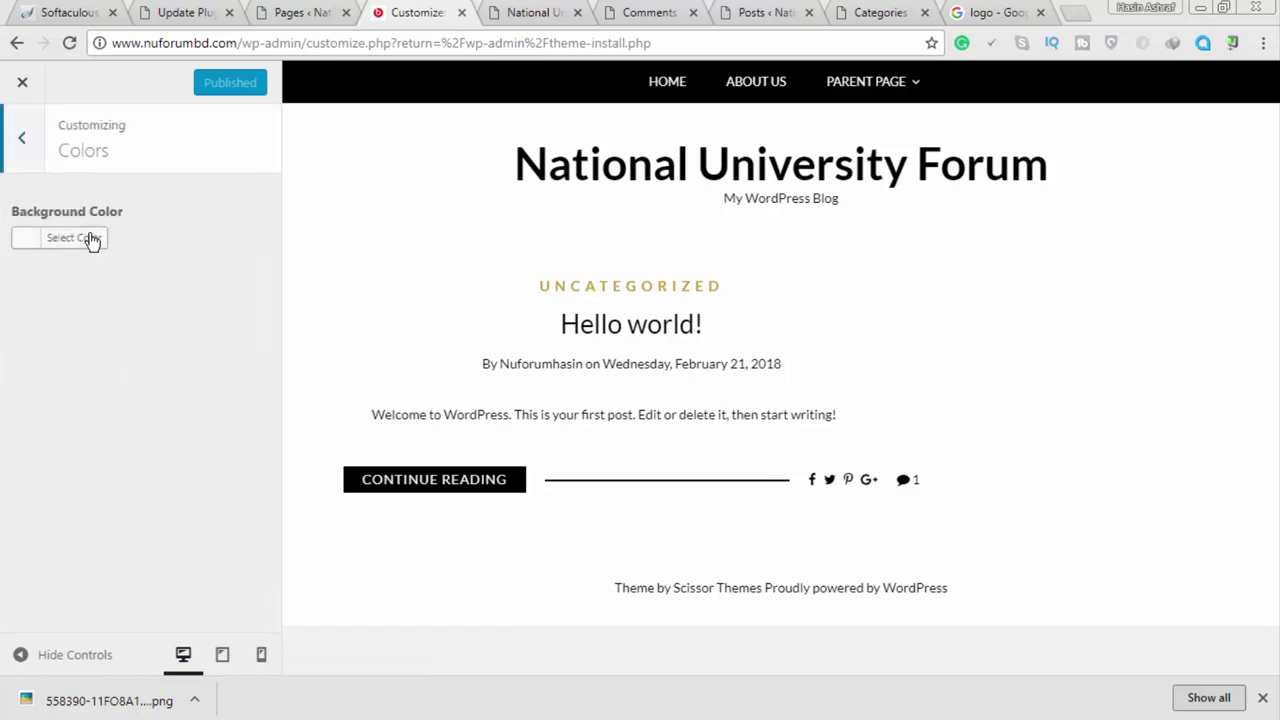
left_click(89, 240)
left_click(125, 346)
left_click_drag(94, 346, 63, 374)
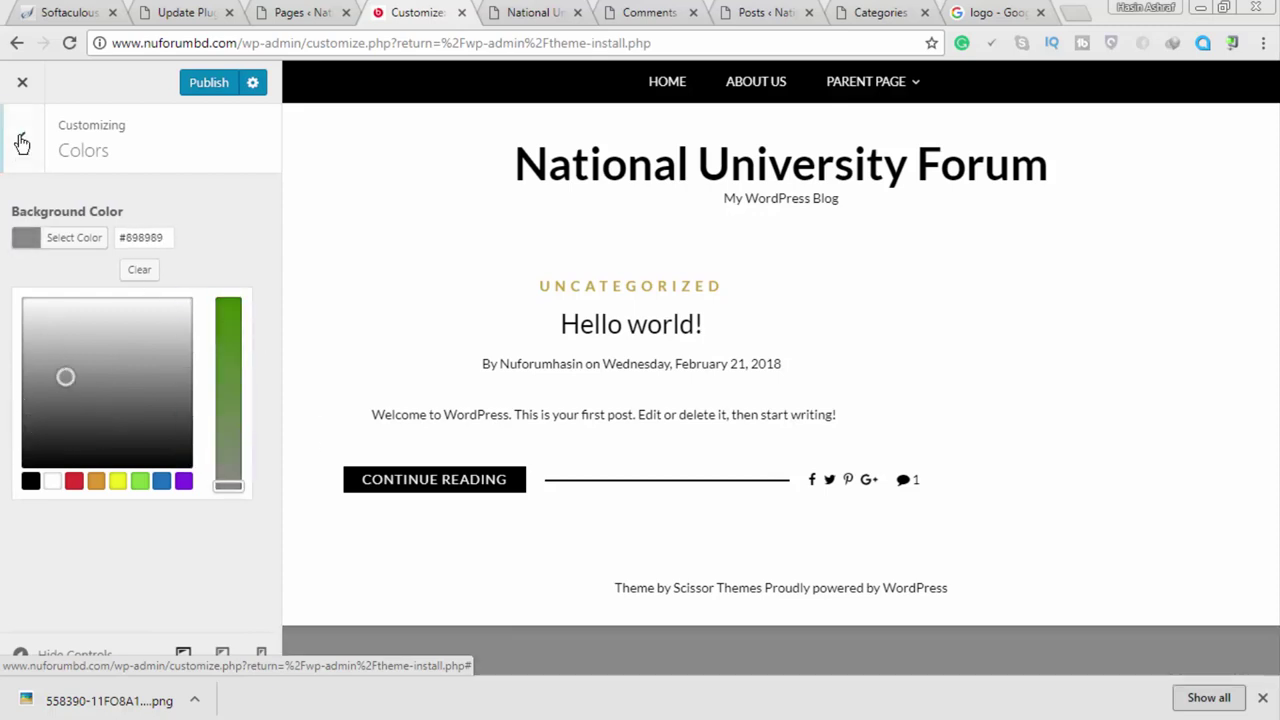
Look over the Background Image and Menus sections of the customizer
left_click(21, 137)
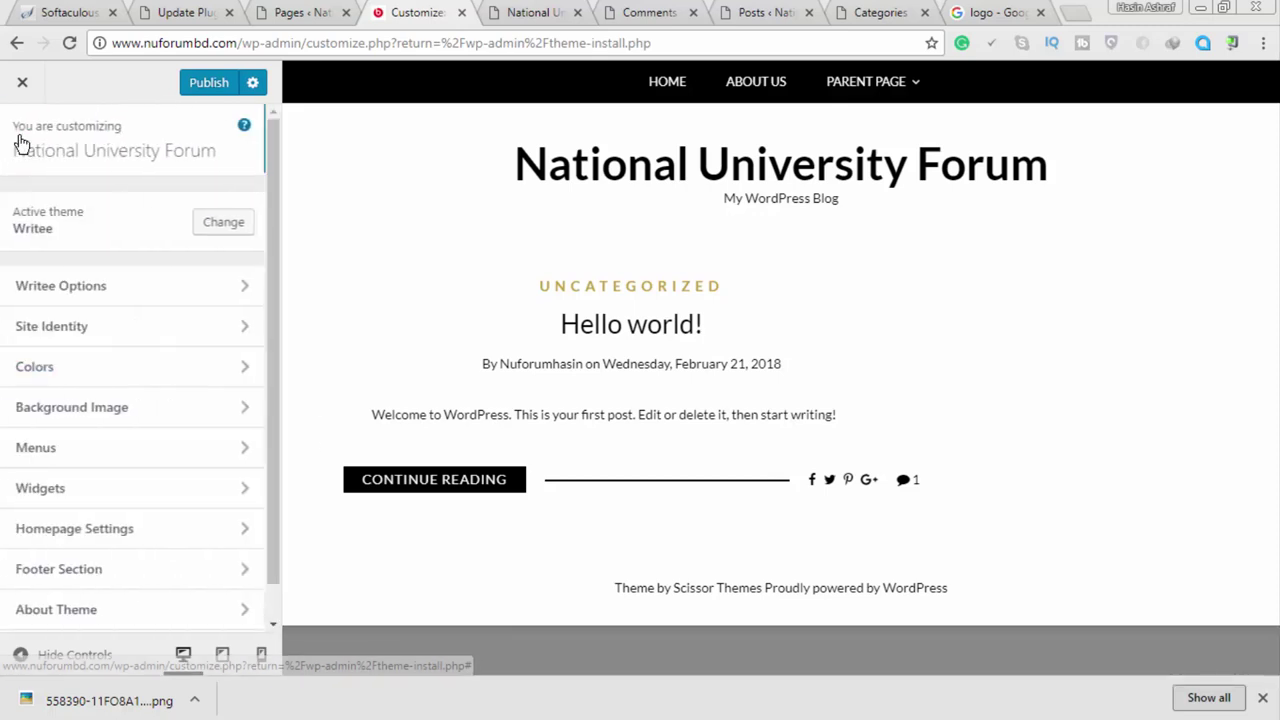
left_click(137, 414)
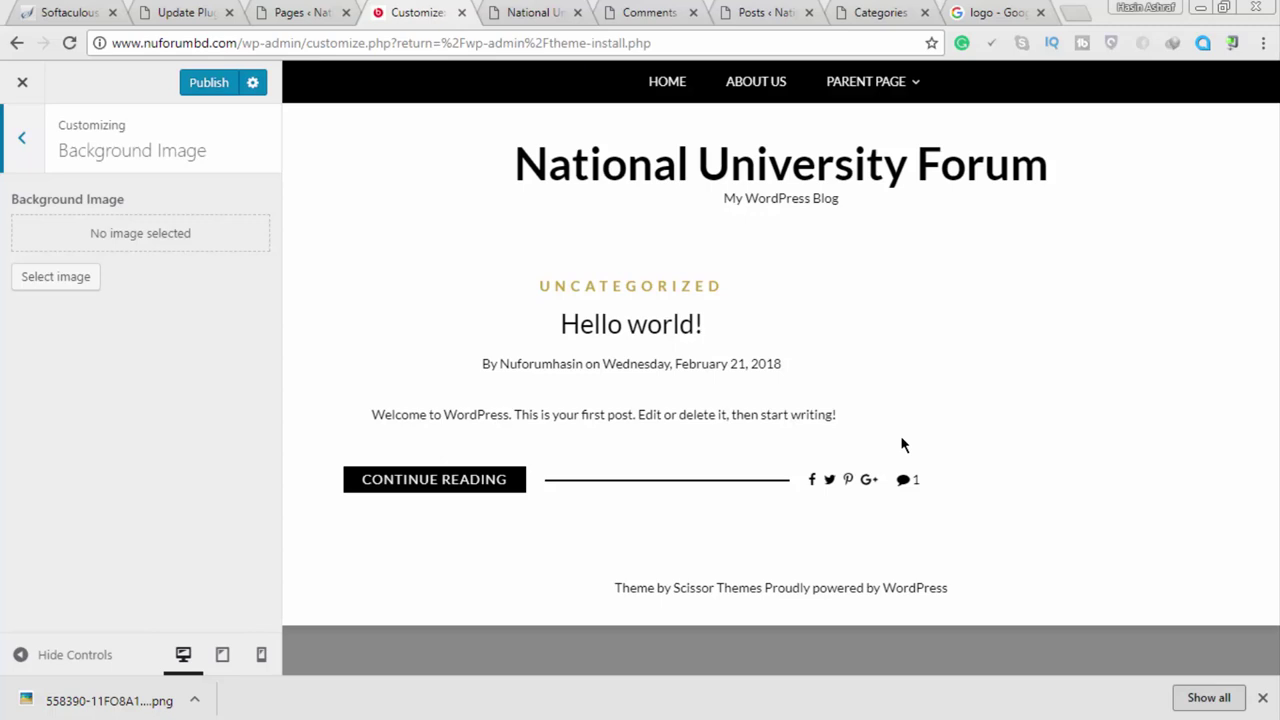
left_click(23, 137)
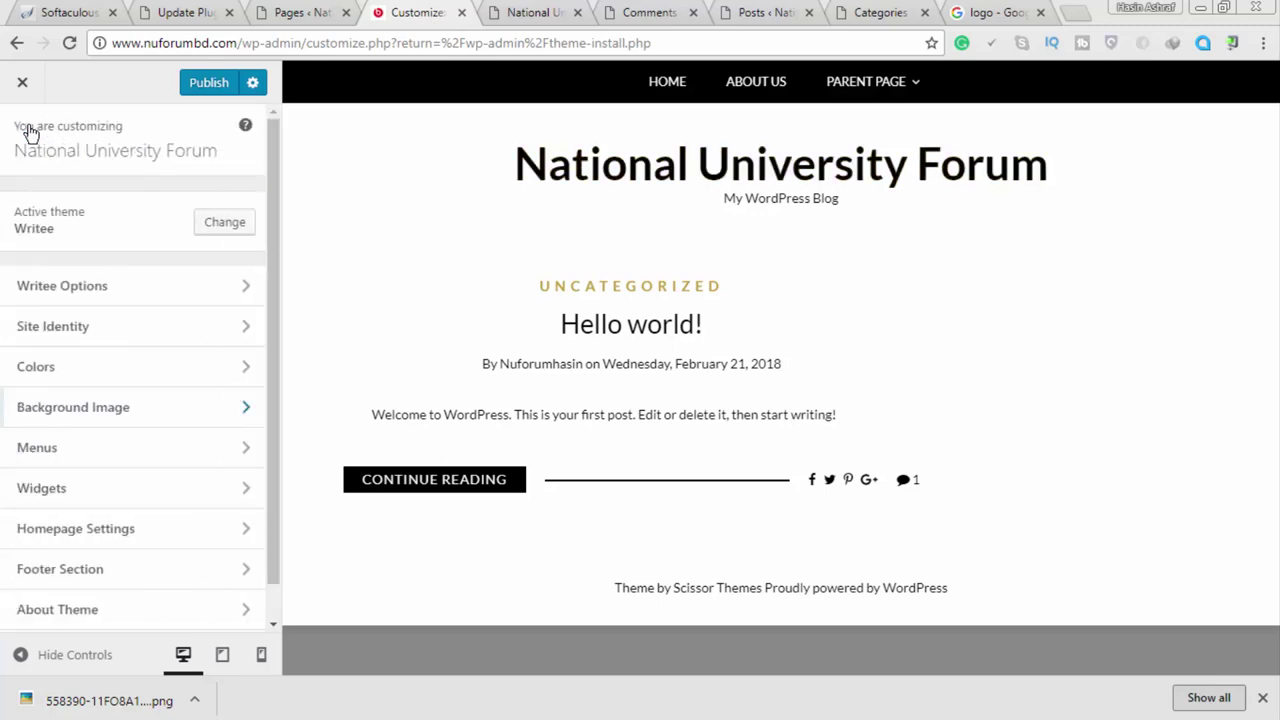
left_click(123, 460)
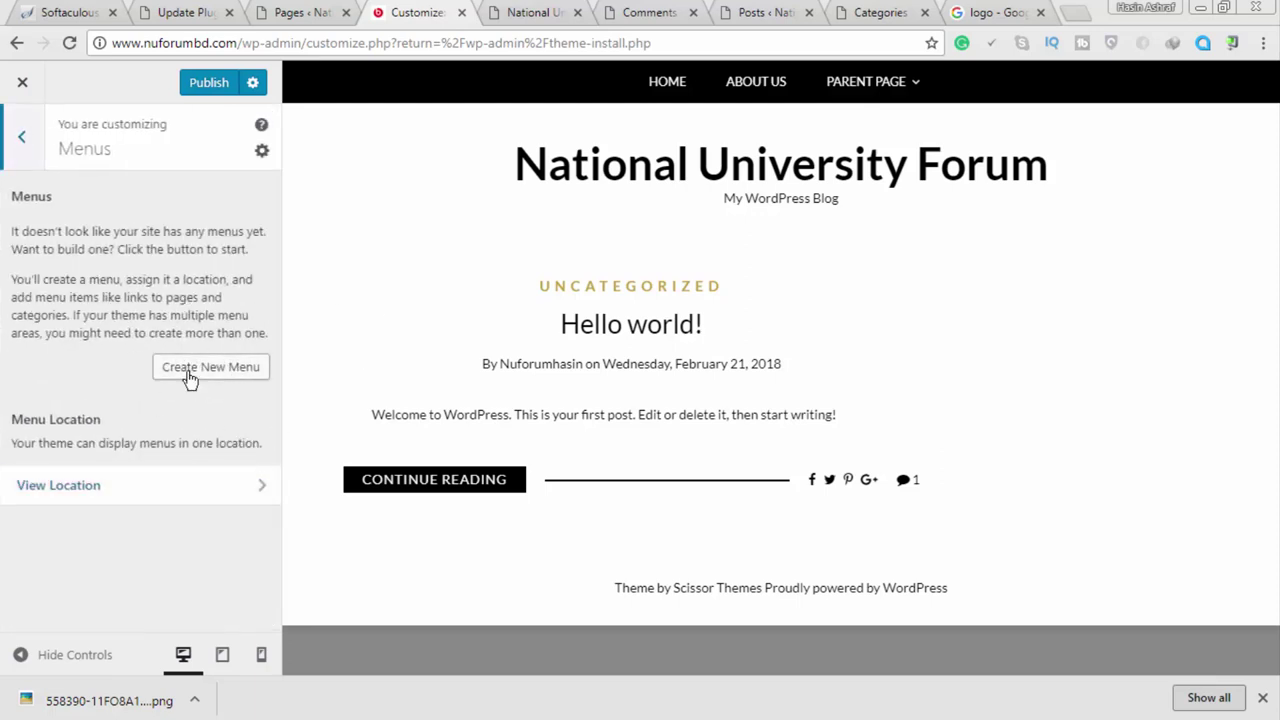
mouse_move(874, 80)
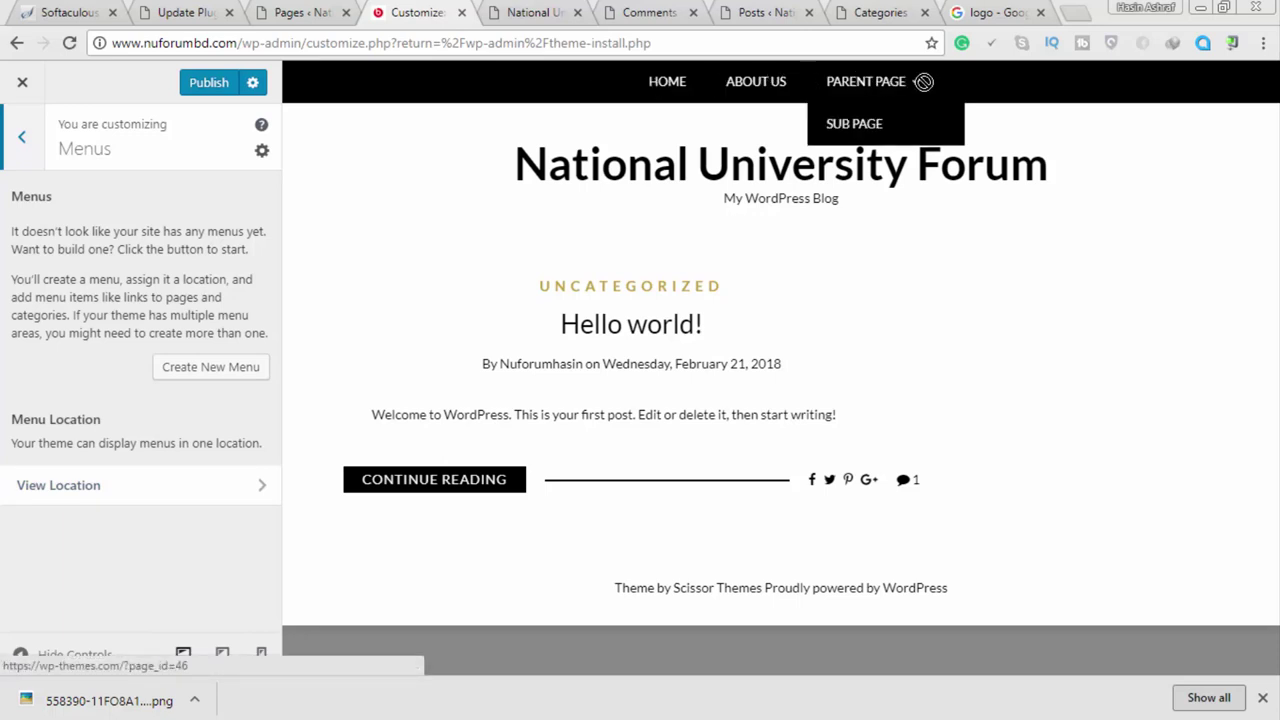
left_click(24, 138)
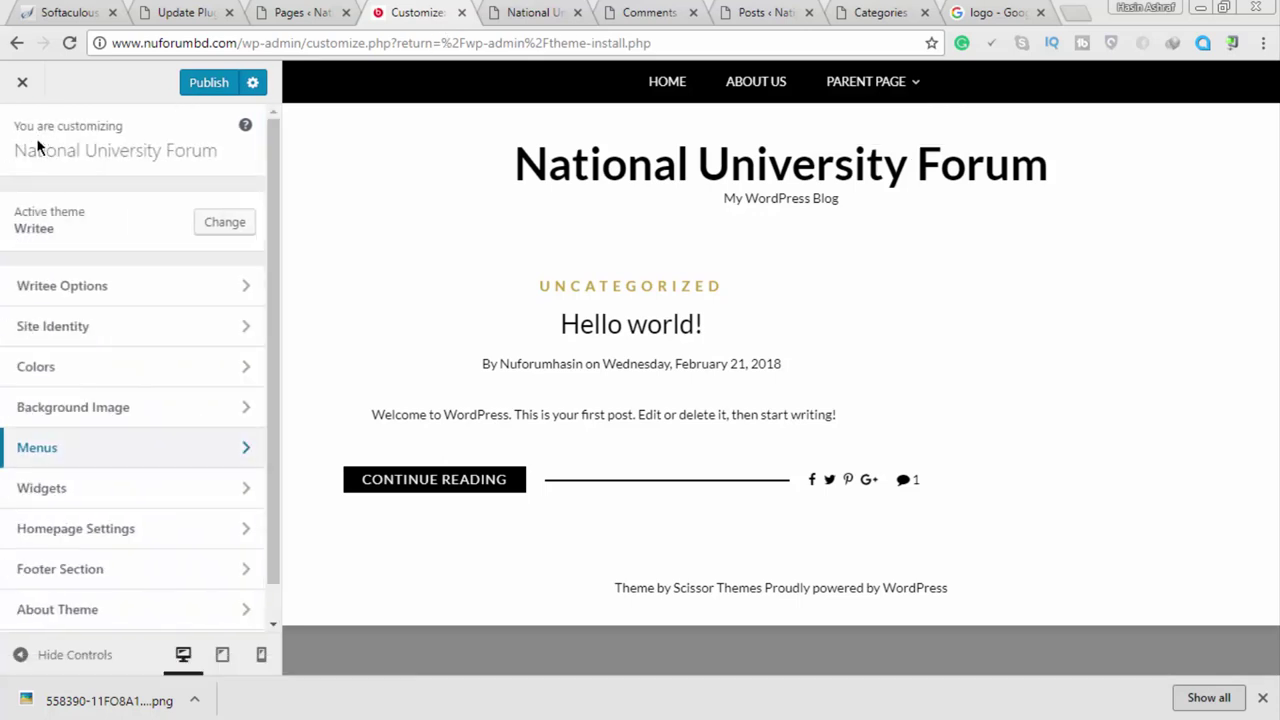
Browse the Widgets section, then view the Writee theme's About Theme details
left_click(150, 502)
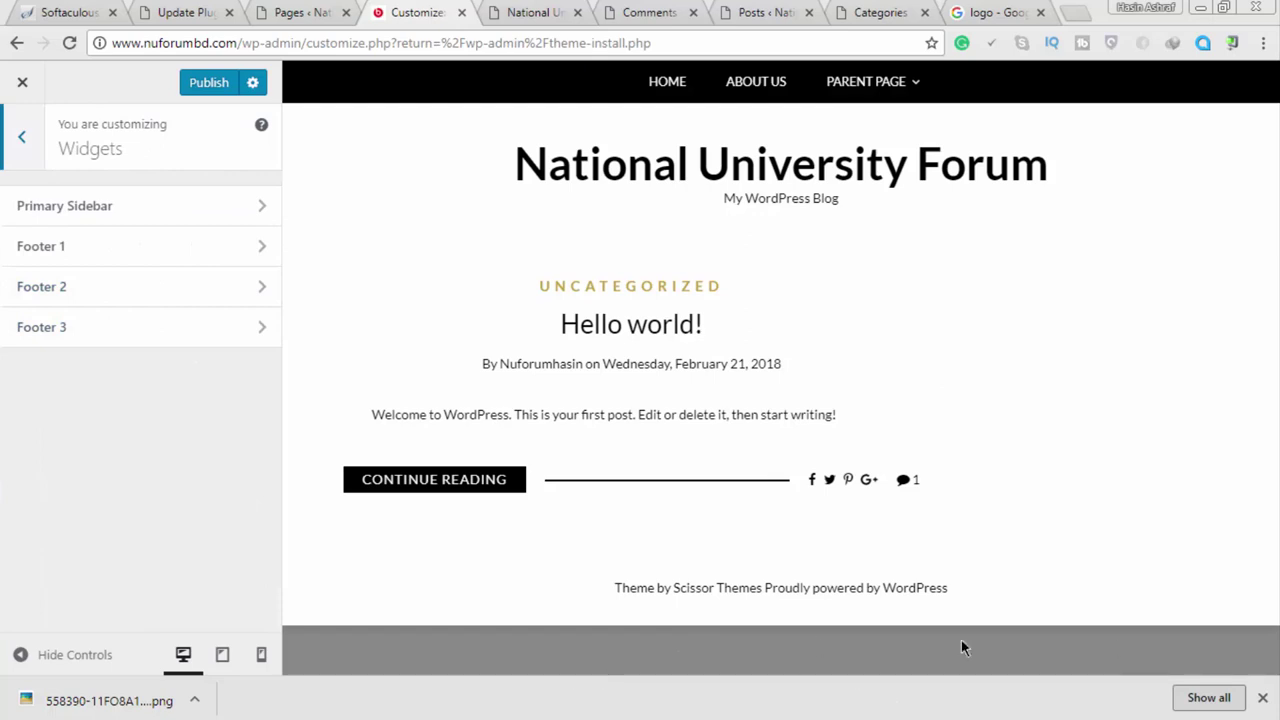
left_click(37, 155)
scroll(237, 490, "down", 1)
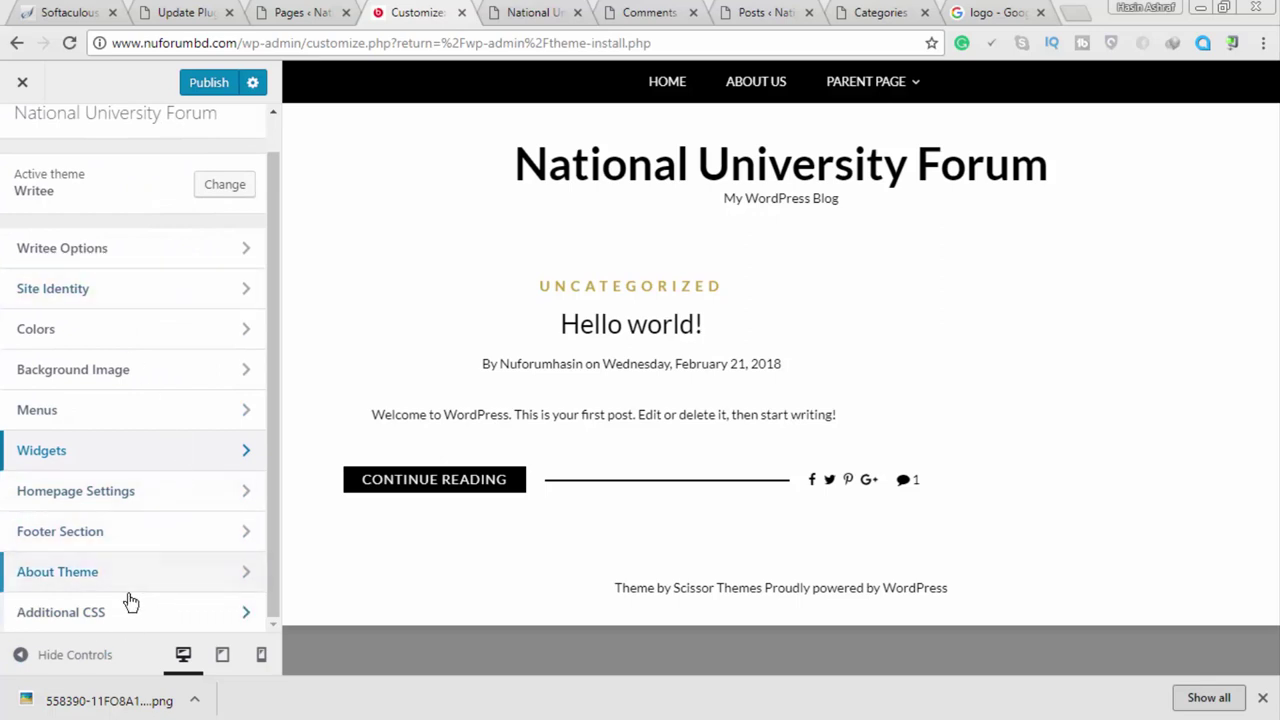
left_click(103, 571)
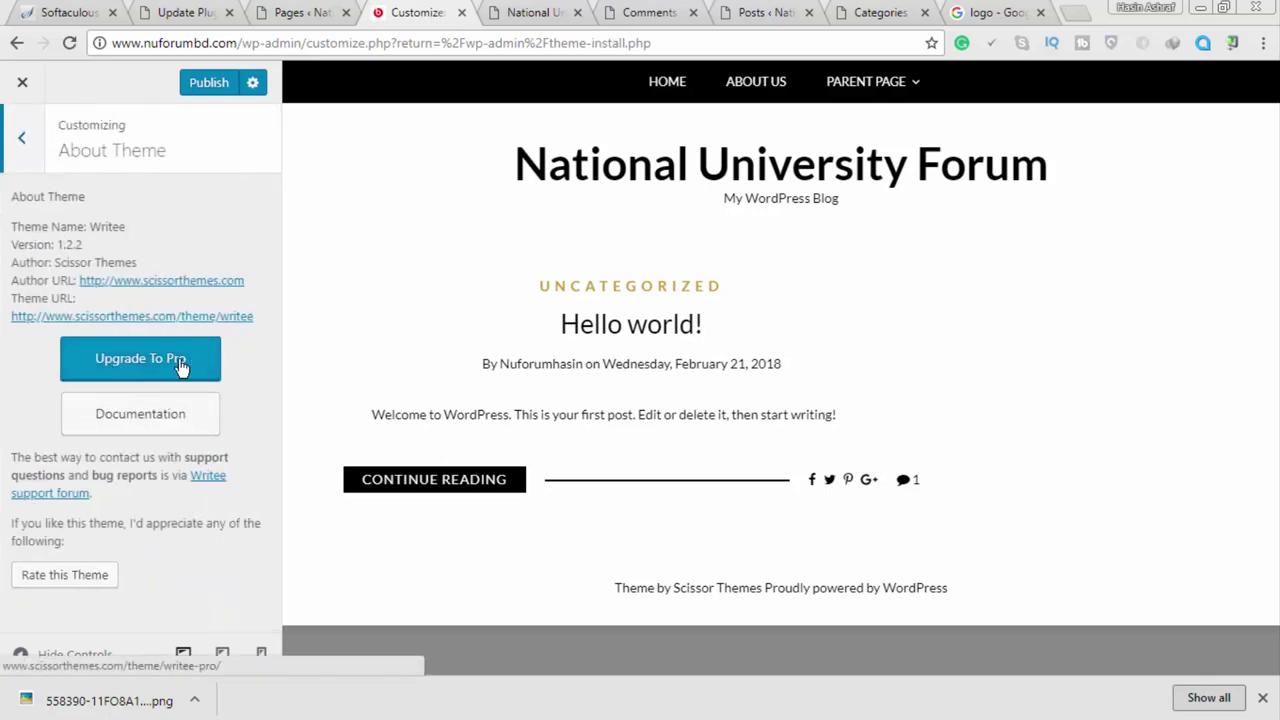
left_click(33, 160)
In Footer Section, enter a copyright line with the site owner's name and check the preview
left_click(113, 540)
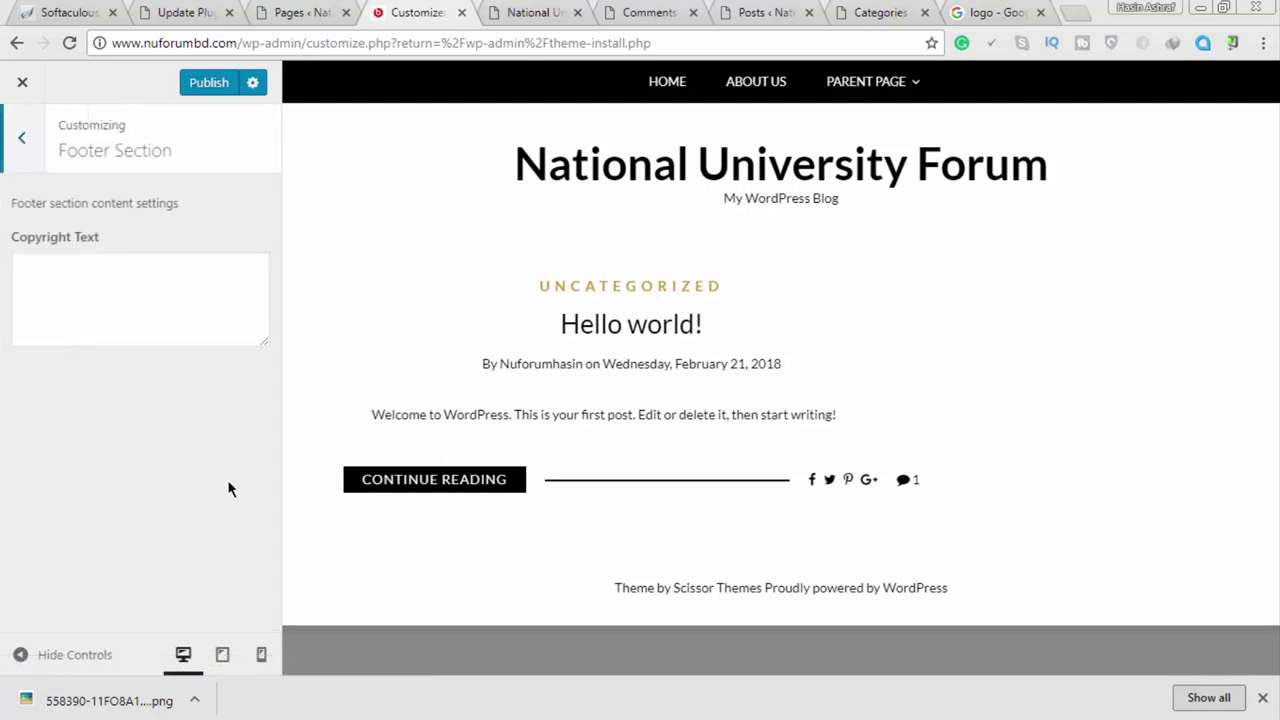
left_click(98, 308)
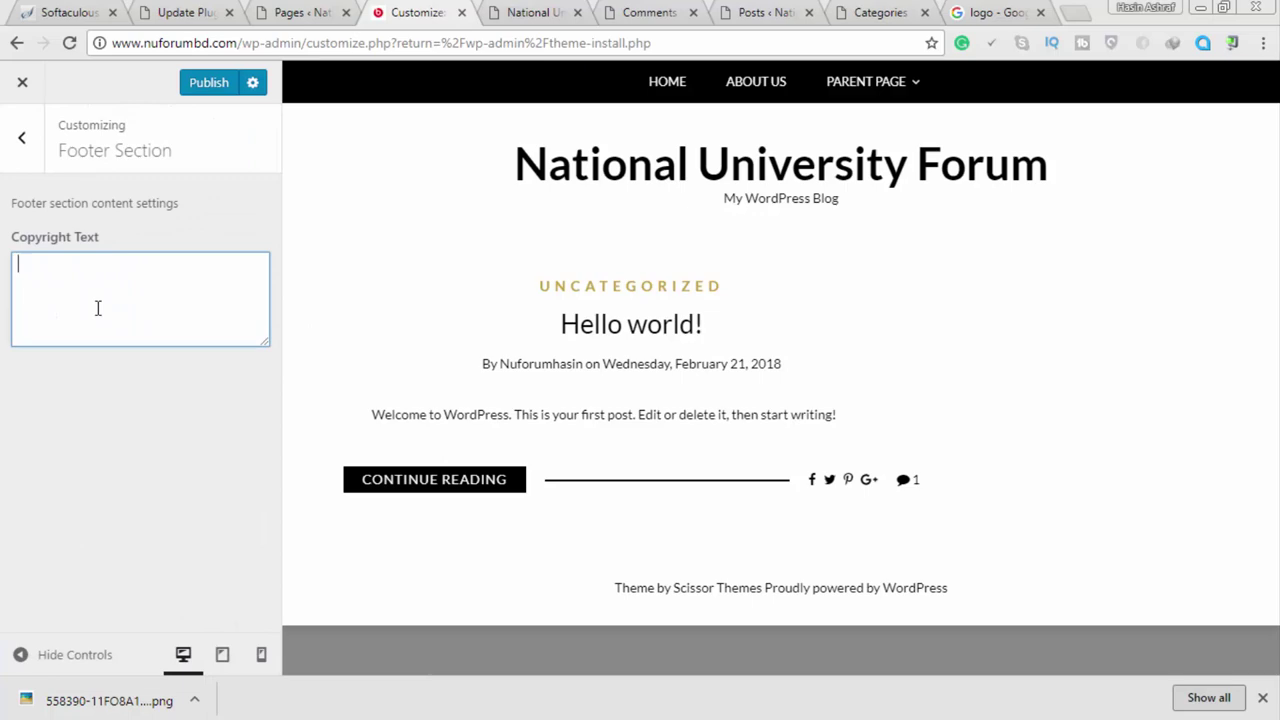
type("Co")
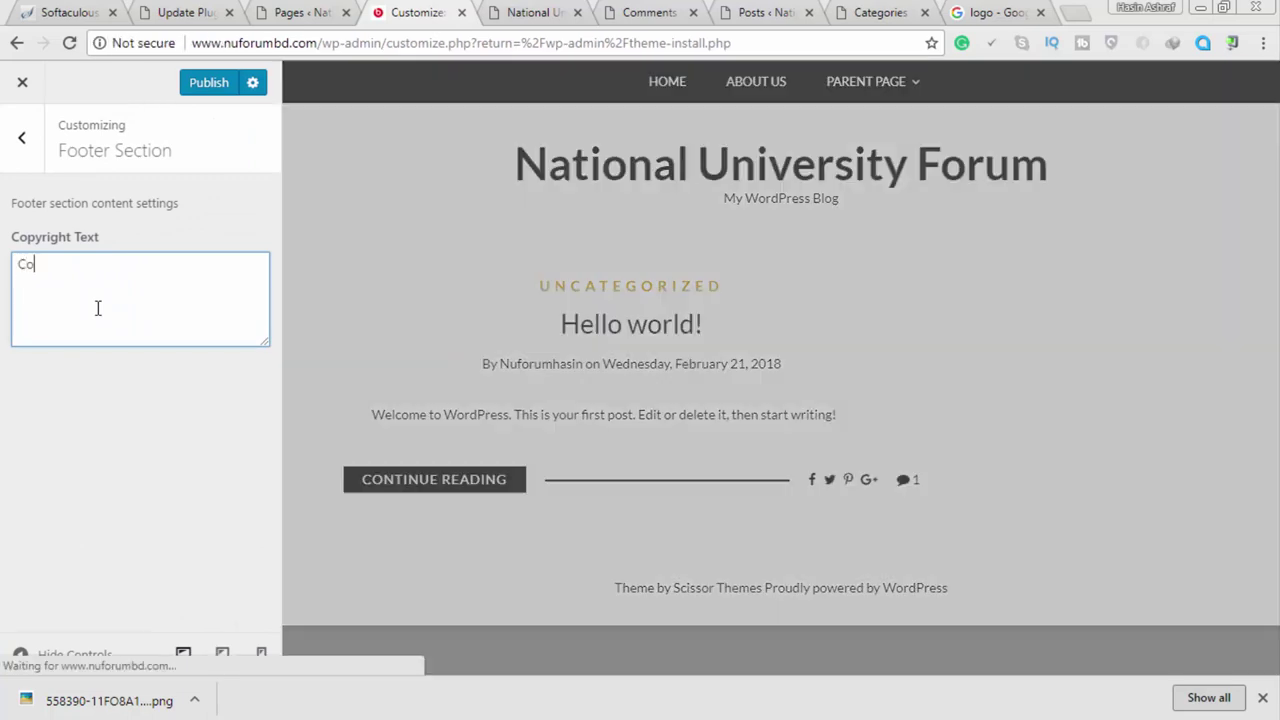
type("pyrigh")
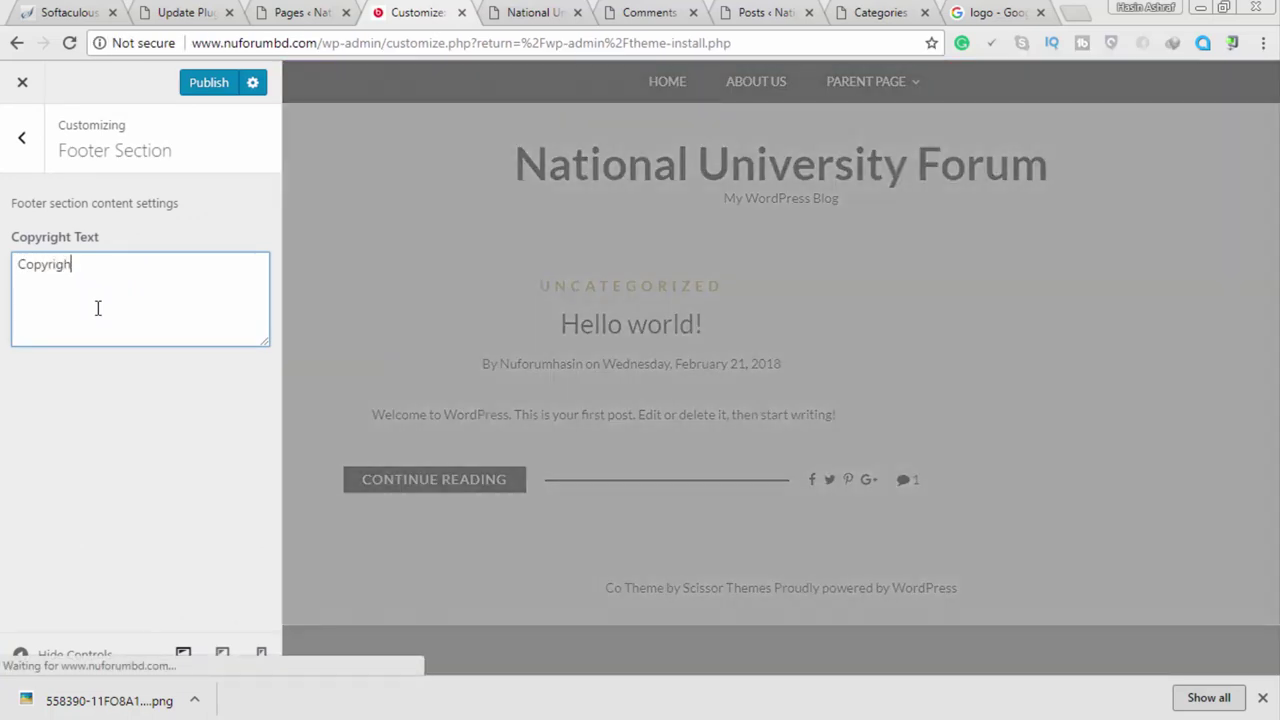
type("t ")
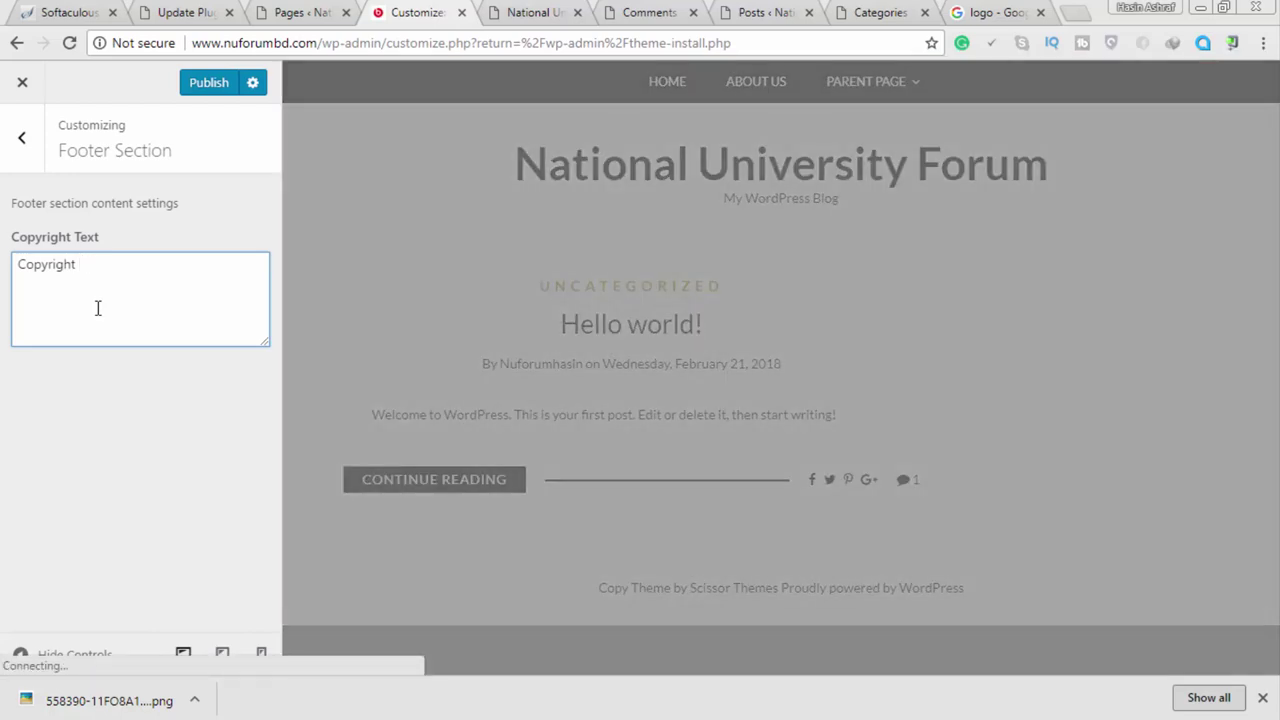
type("Hasin A")
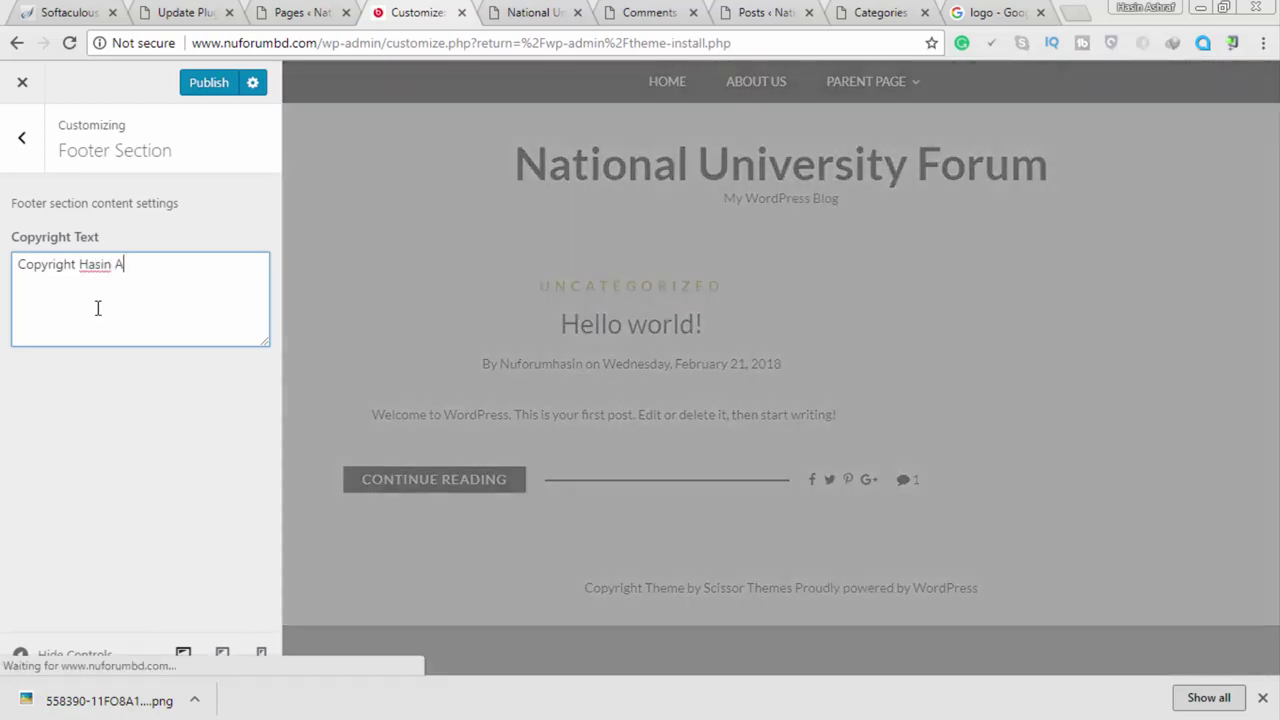
type("shraf Uddin")
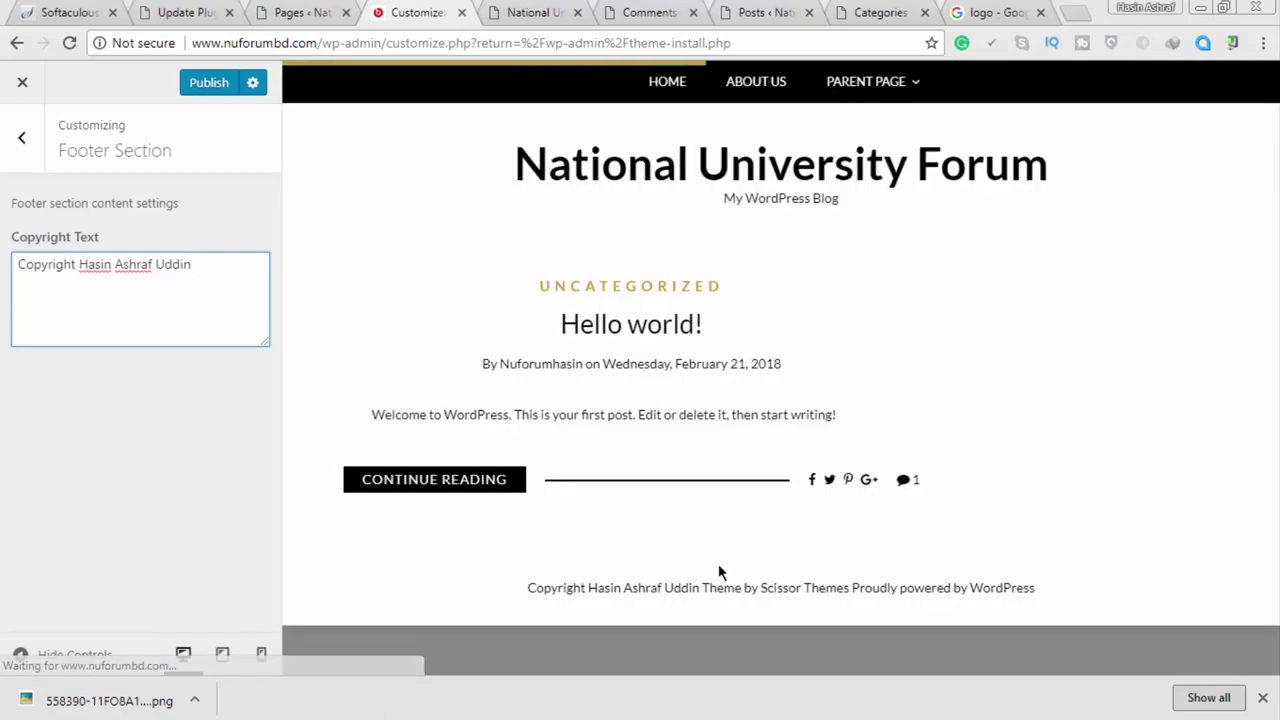
left_click_drag(700, 593, 1040, 603)
left_click(1088, 587)
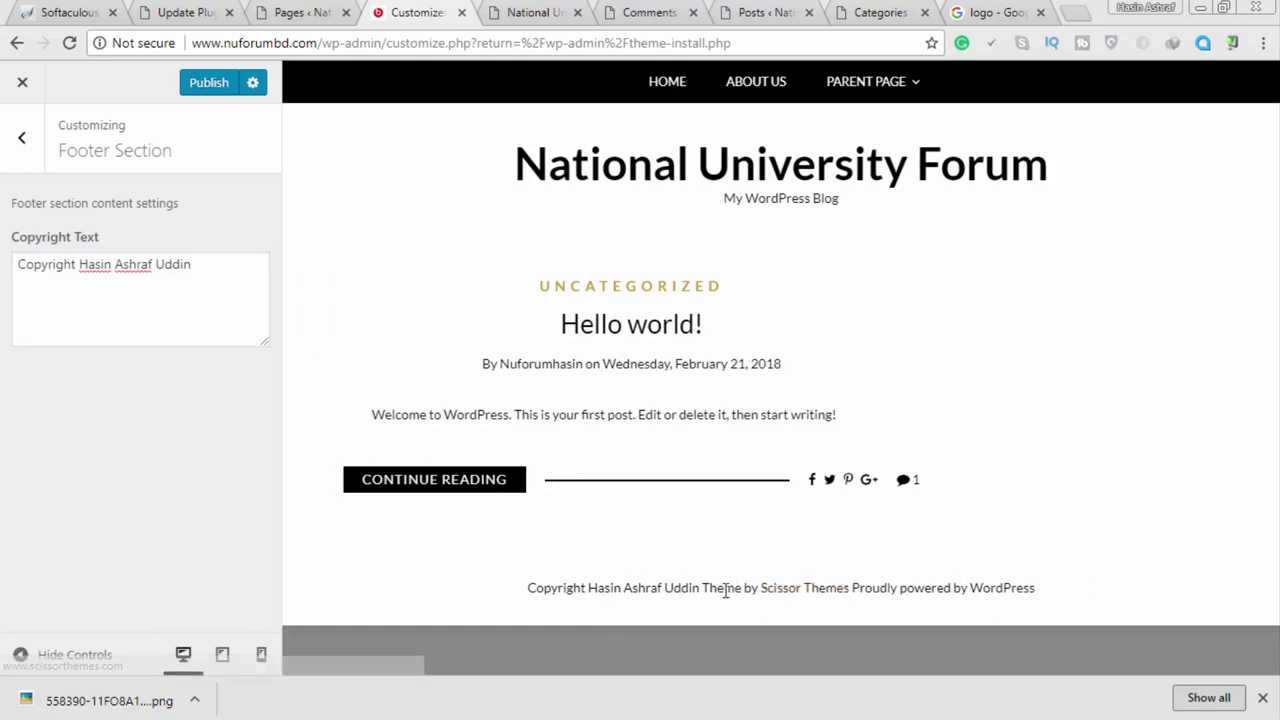
left_click_drag(706, 585, 1040, 591)
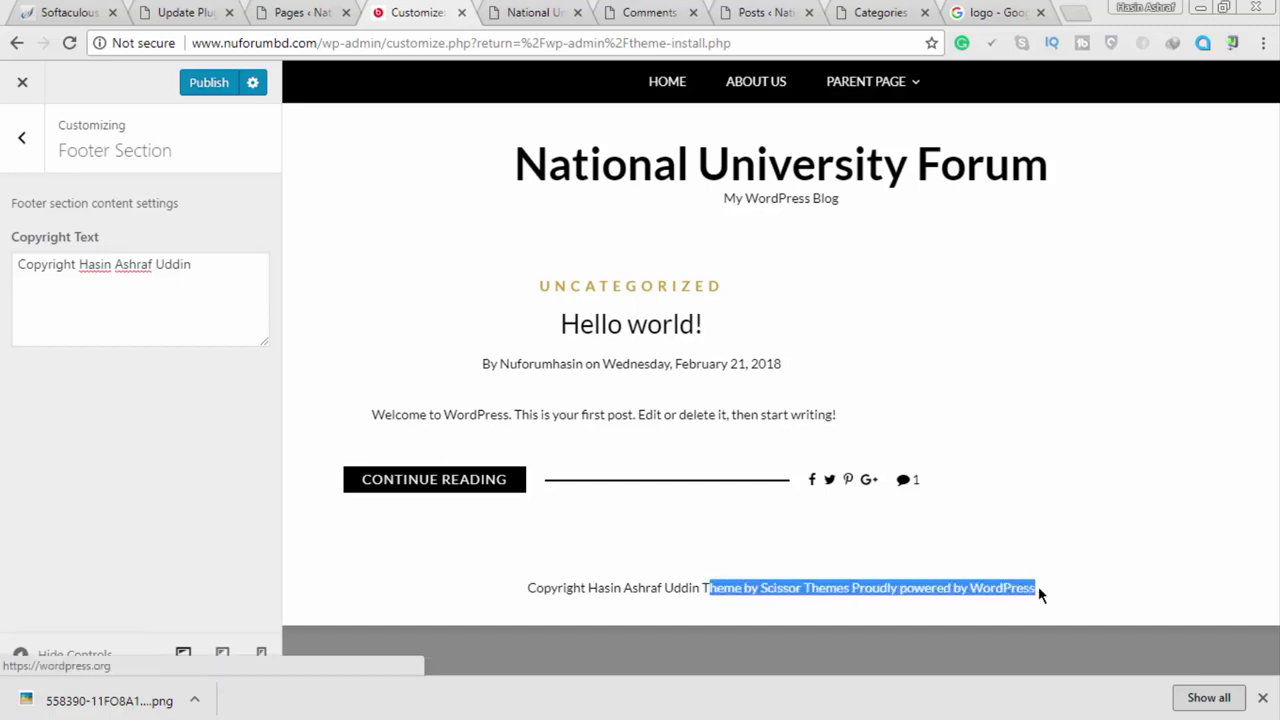
Exit the Customizer discarding the unpublished changes, and go to Appearance > Widgets
left_click(40, 148)
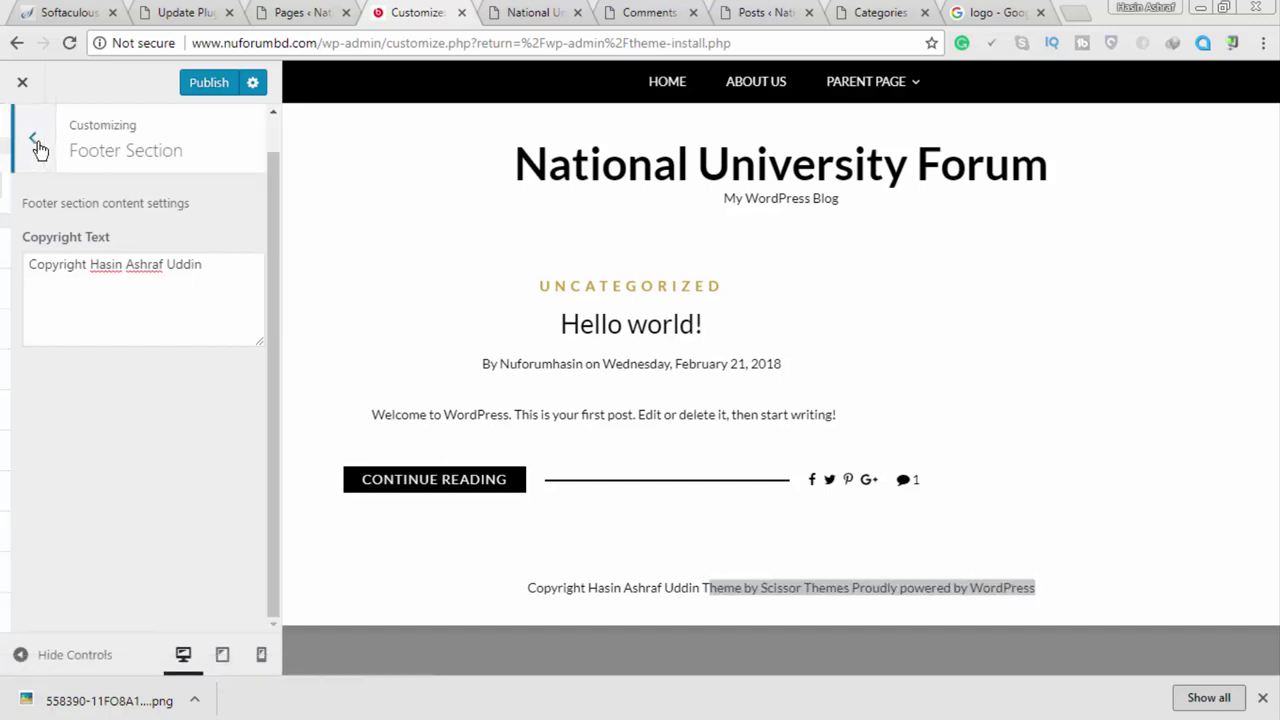
scroll(227, 545, "up", 1)
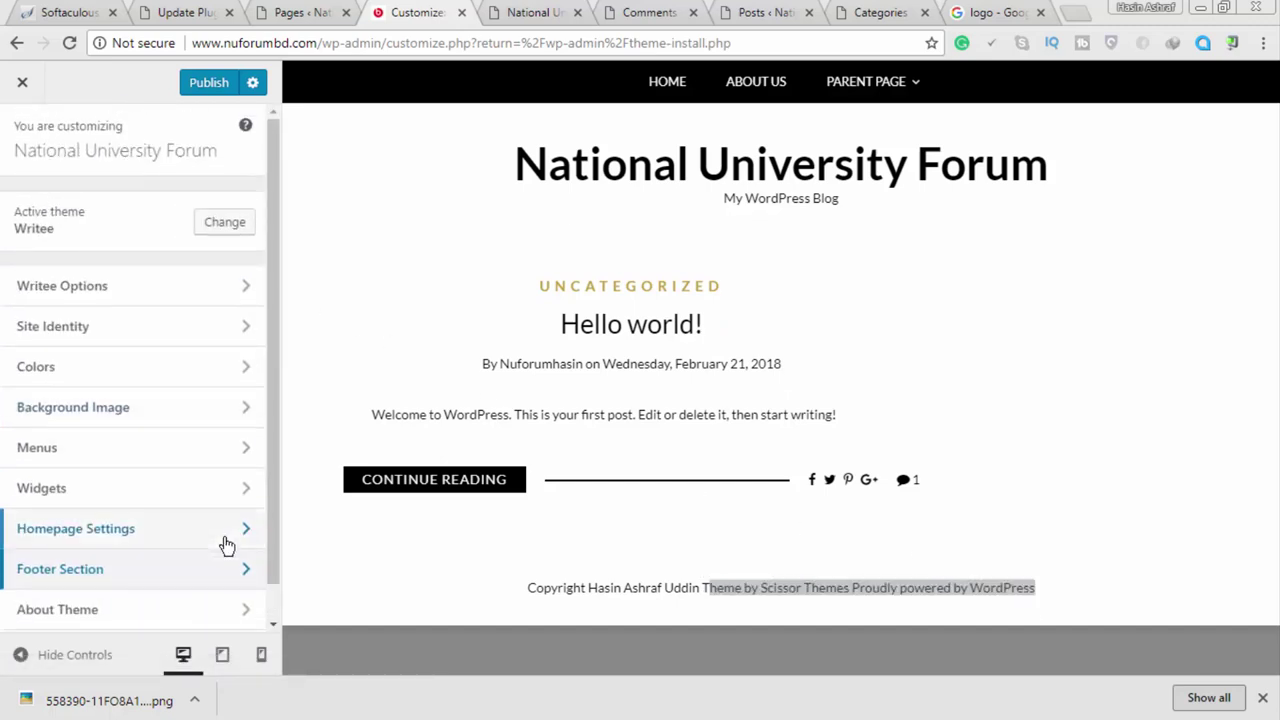
left_click(23, 84)
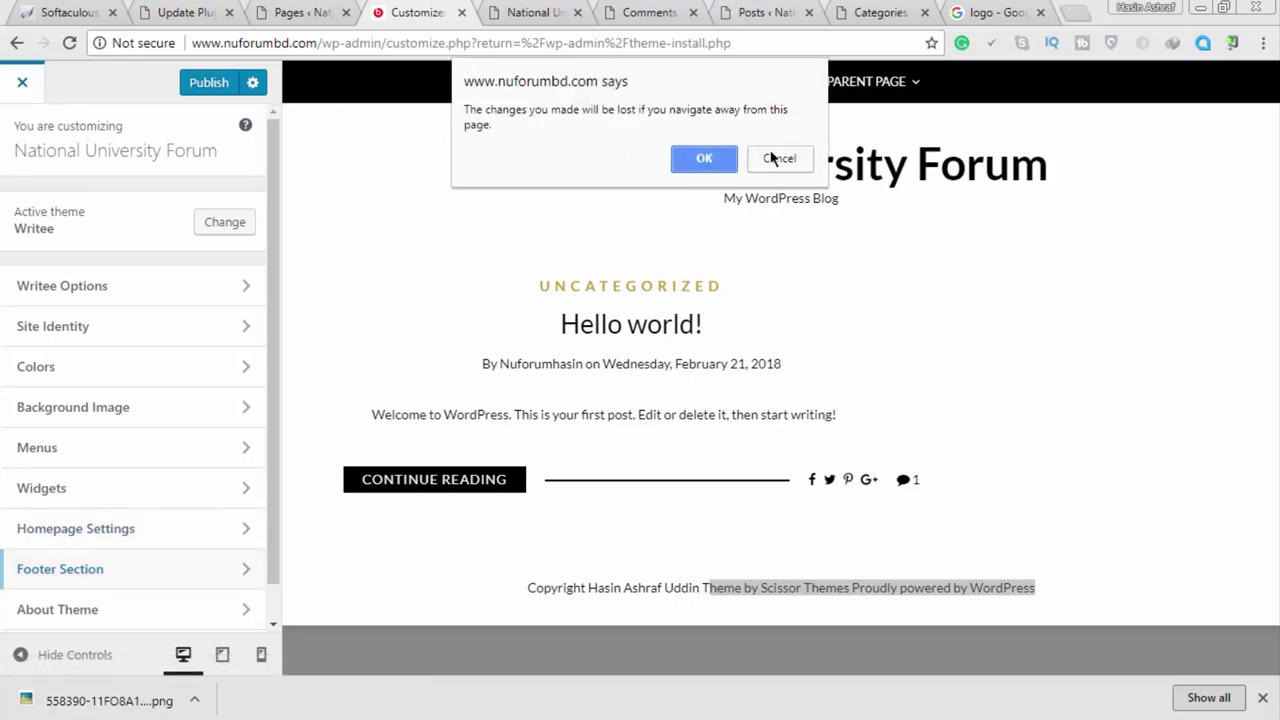
left_click(705, 159)
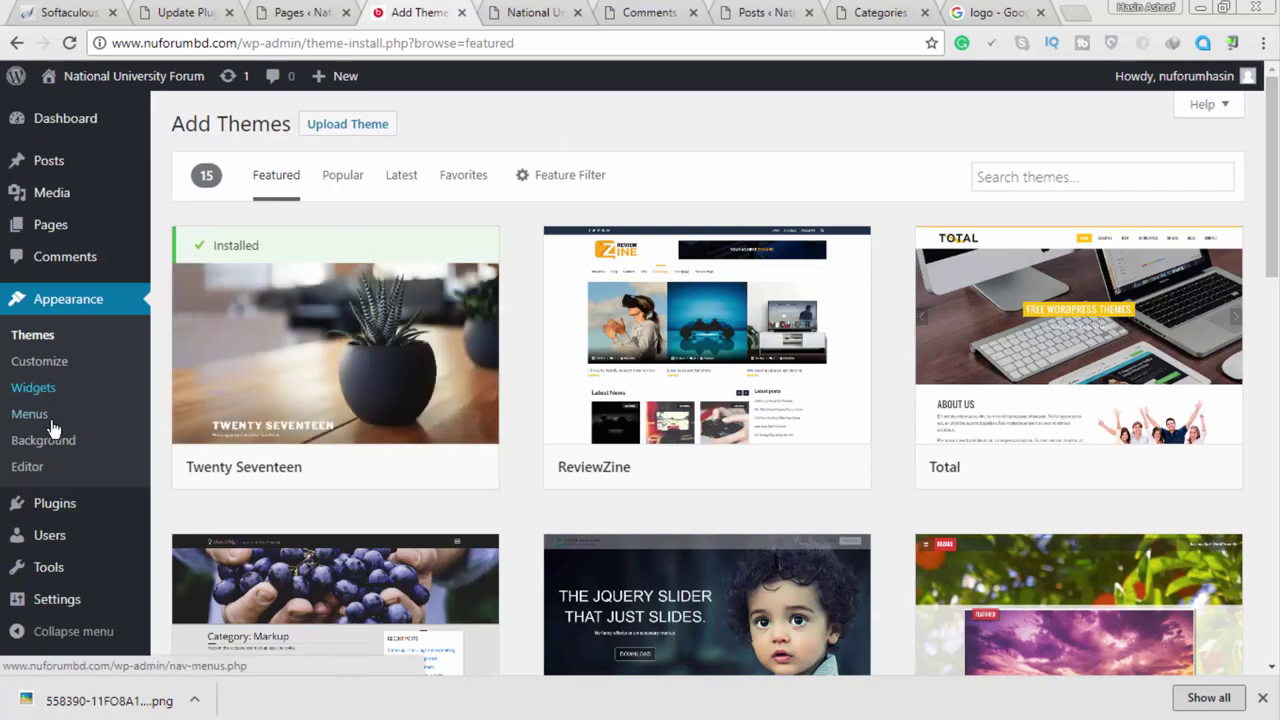
left_click(30, 393)
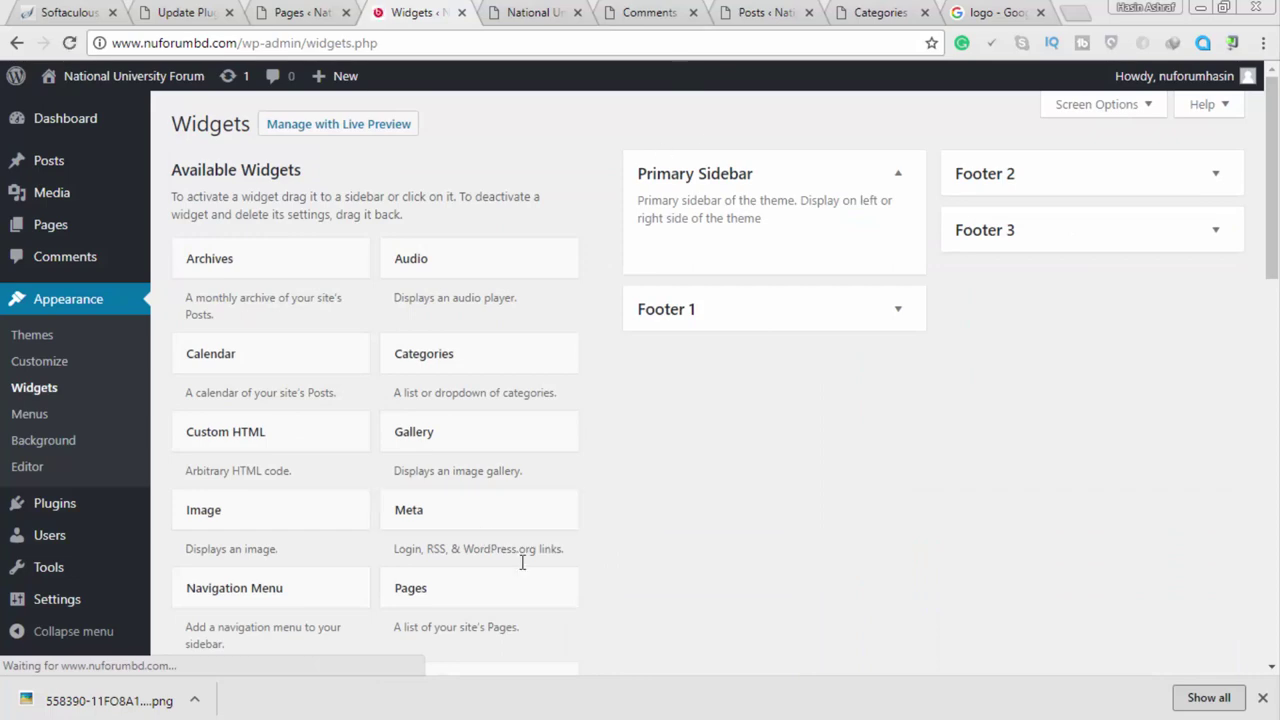
Scroll through the available and inactive widgets, then go to Appearance > Menus
scroll(703, 517, "down", 3)
scroll(703, 517, "down", 7)
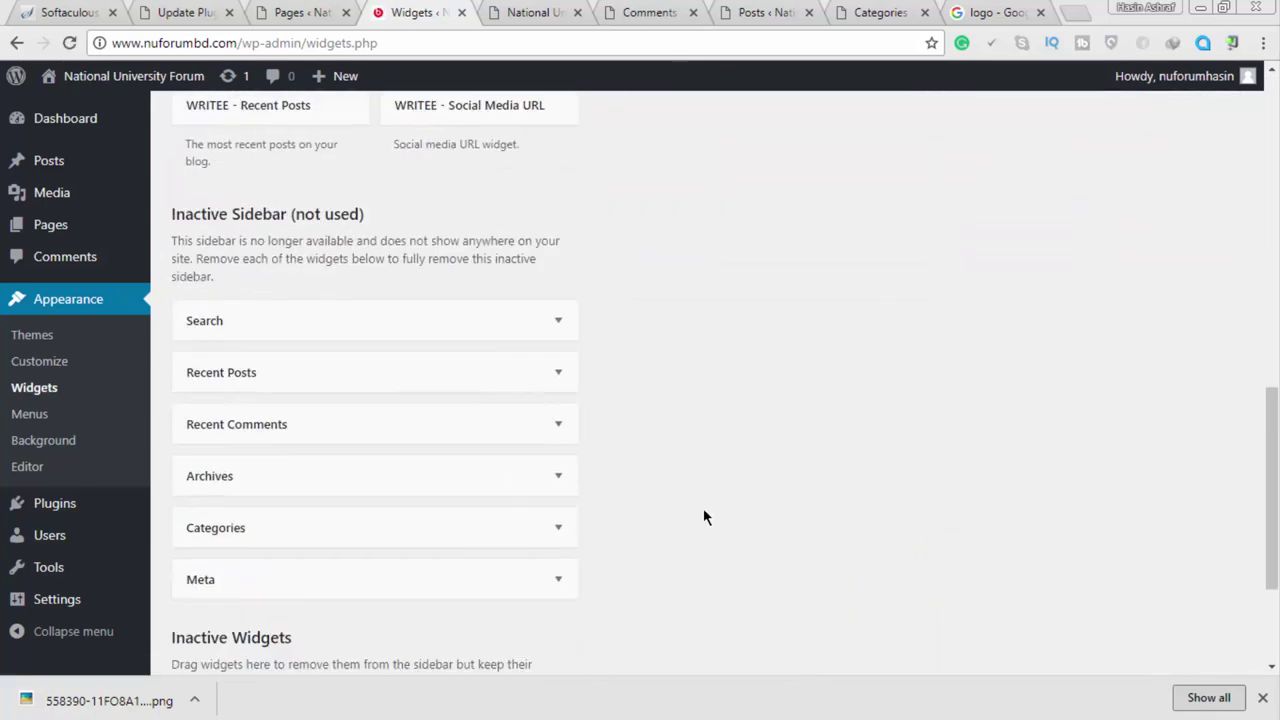
scroll(705, 515, "up", 10)
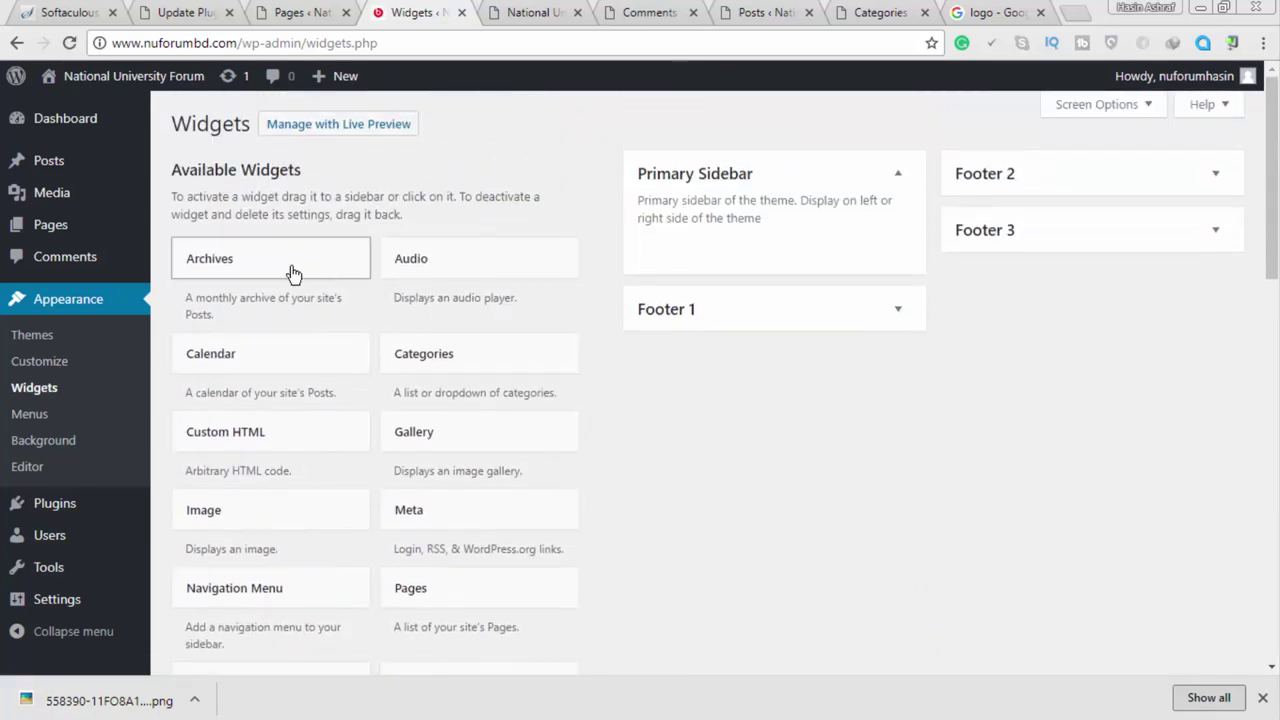
left_click(58, 415)
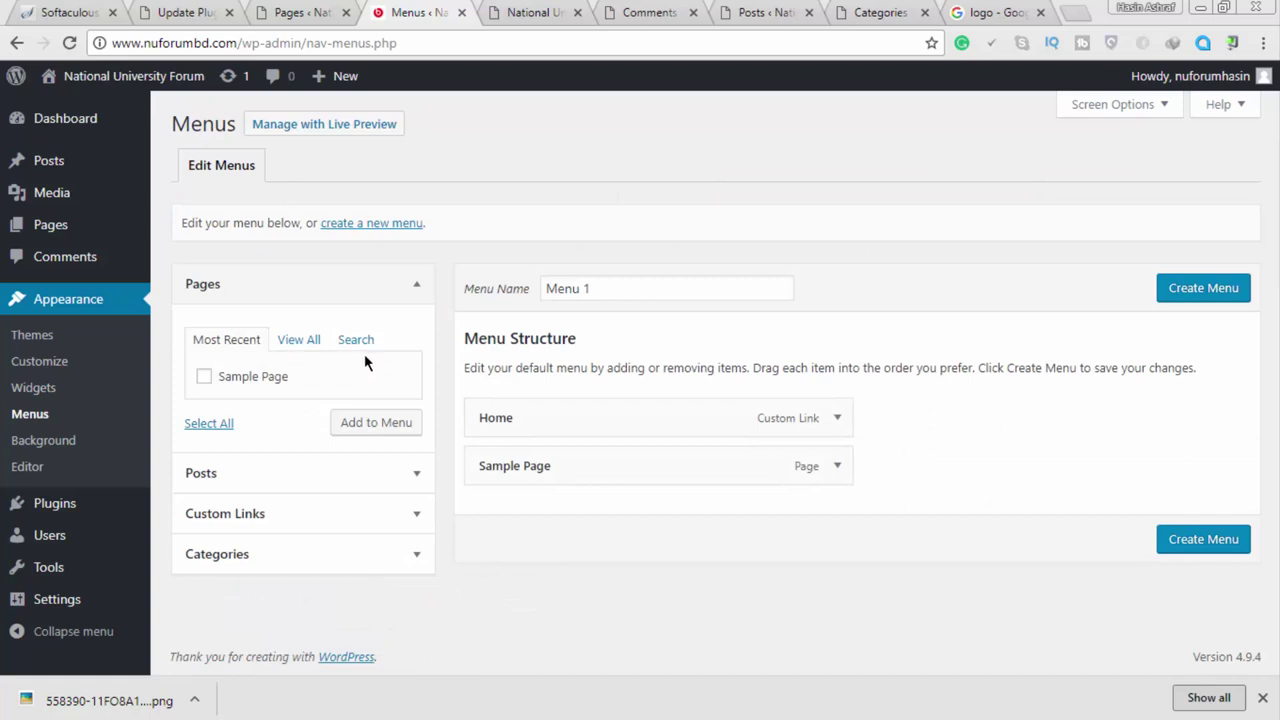
Glance at the Background settings, then leave the Customizer for Appearance > Editor
left_click(80, 438)
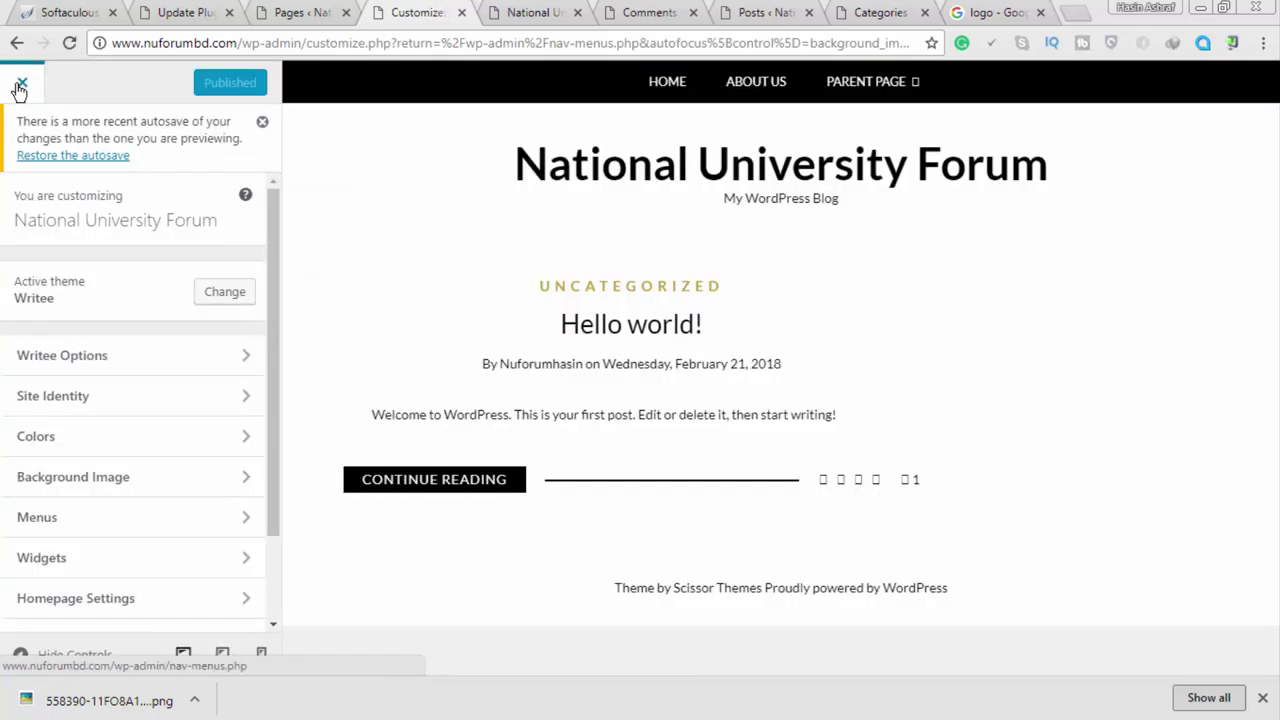
left_click(20, 88)
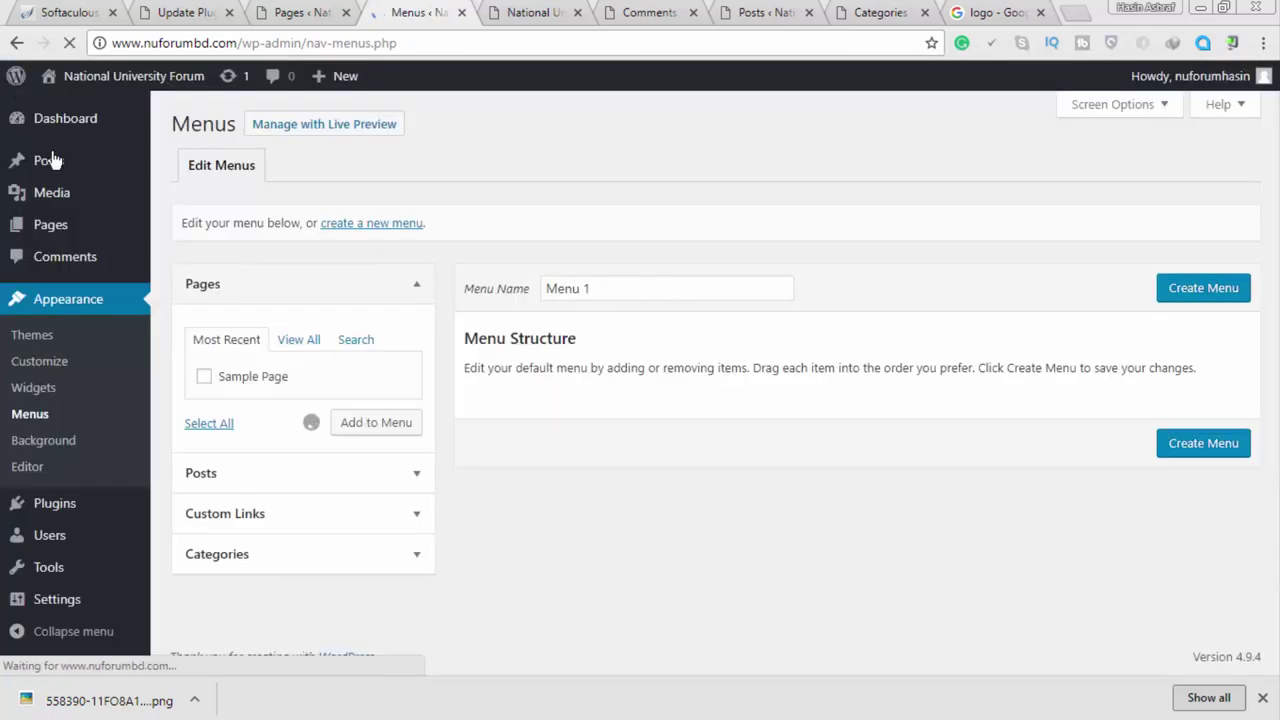
left_click(70, 470)
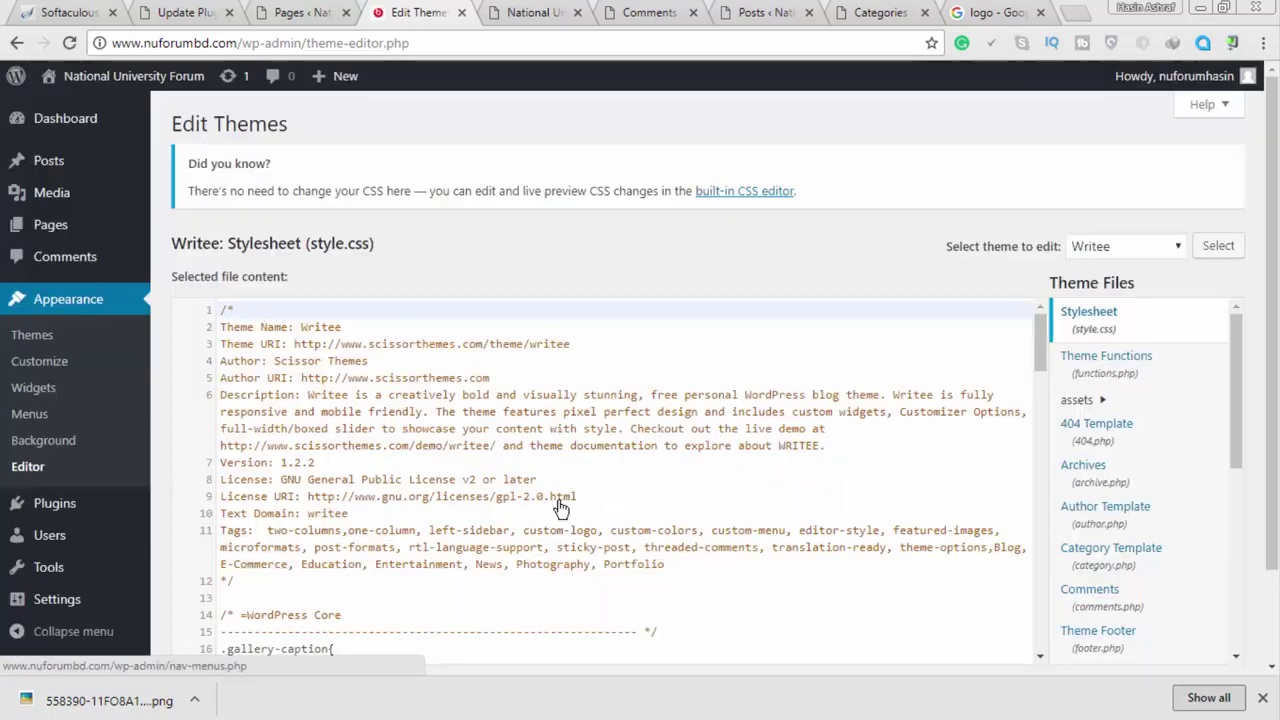
Accept the Heads up warning and browse Writee's style.css and the Theme Files list
left_click(560, 503)
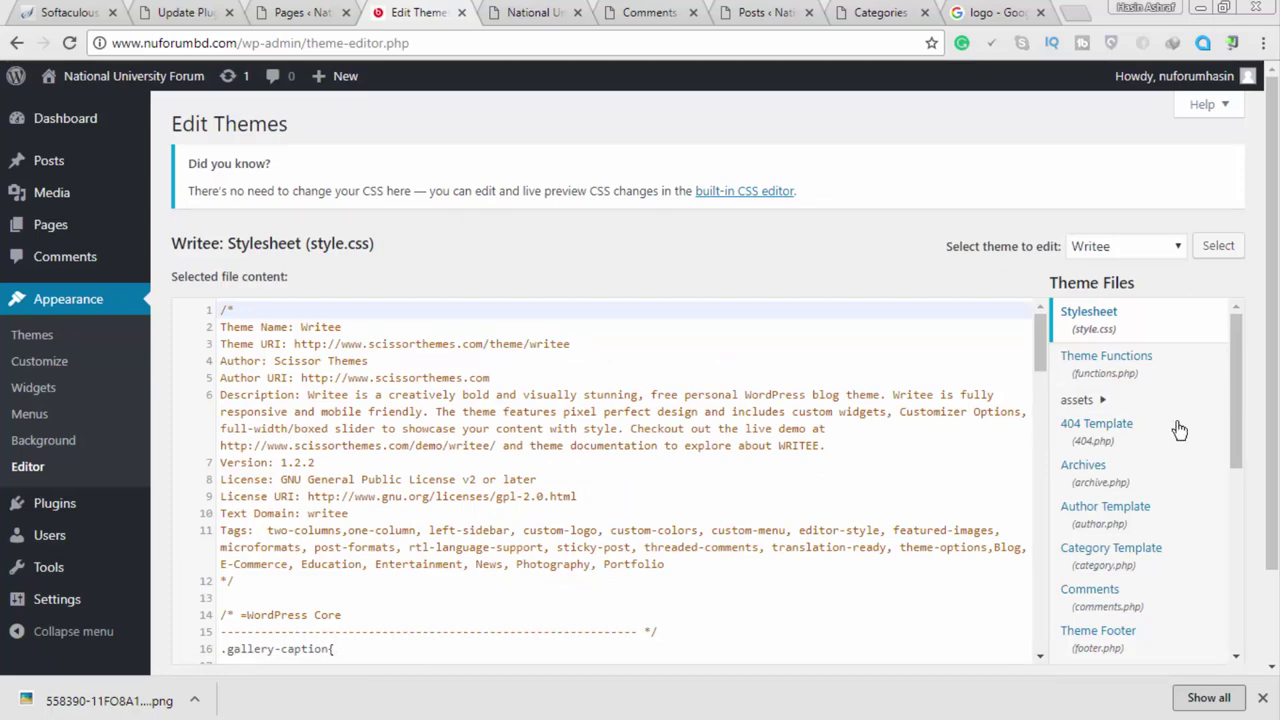
scroll(1195, 465, "down", 1)
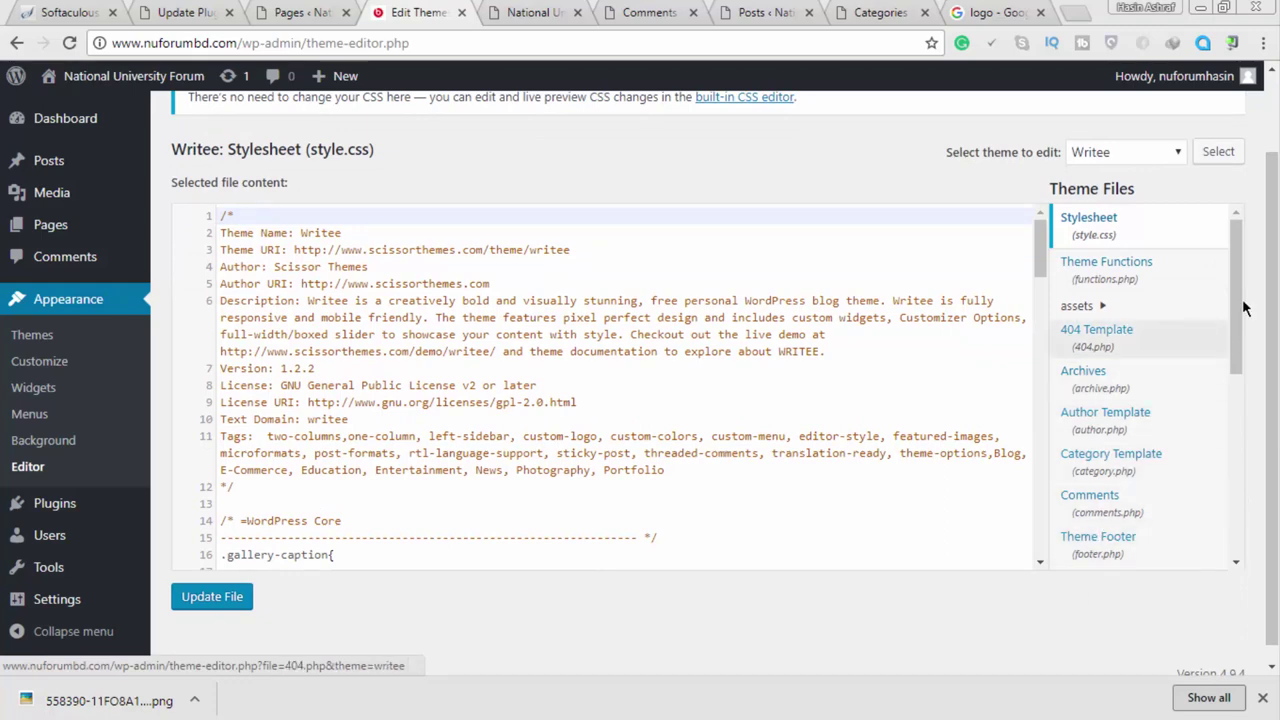
left_click_drag(1235, 292, 1243, 386)
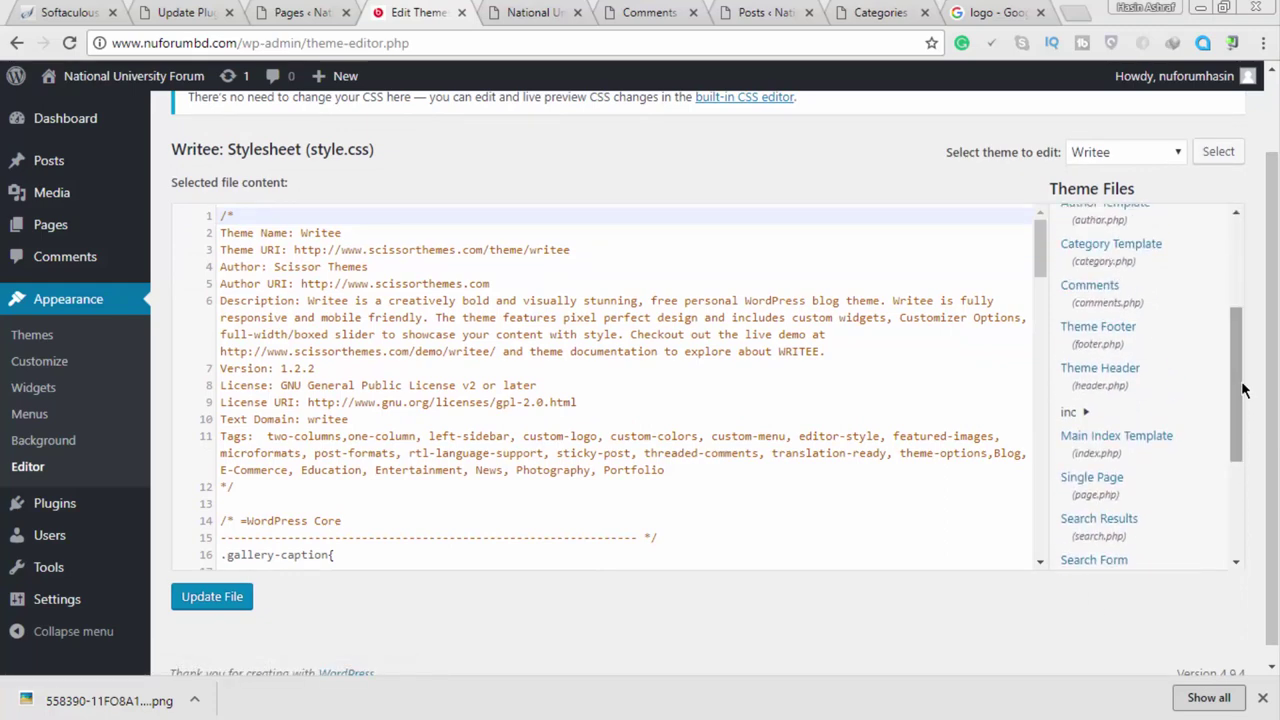
scroll(357, 622, "down", 1)
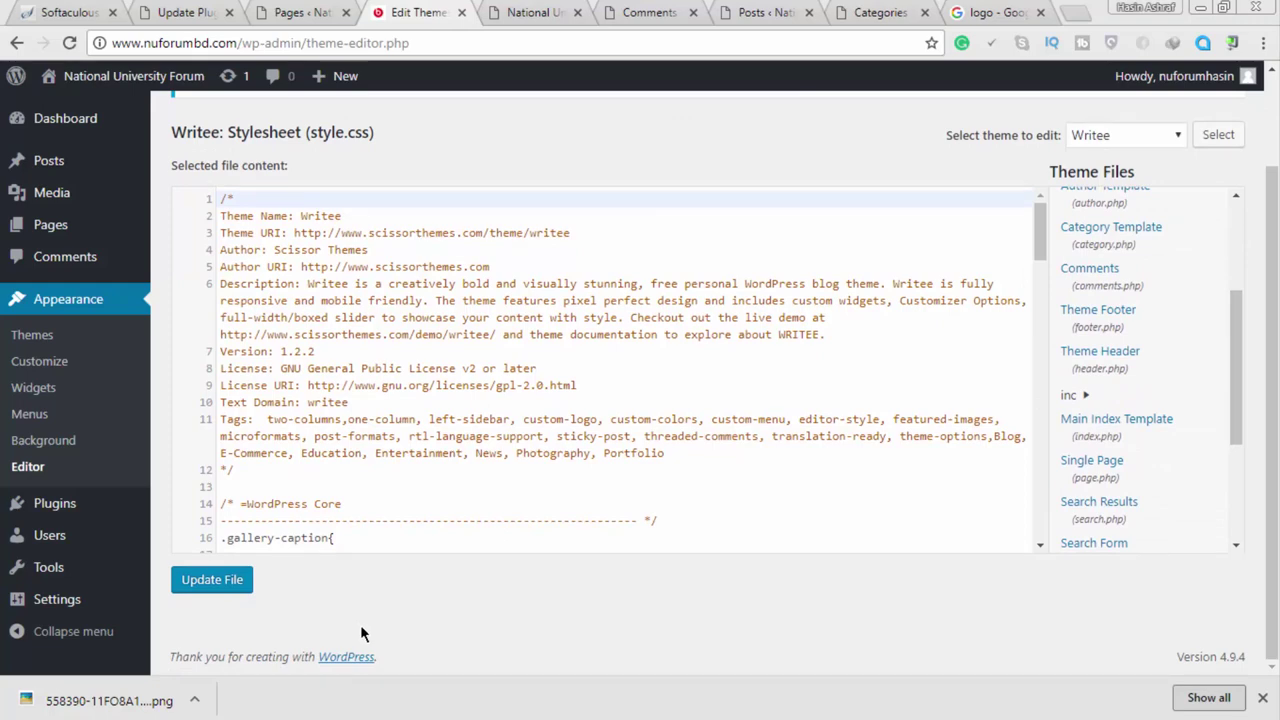
mouse_move(130, 505)
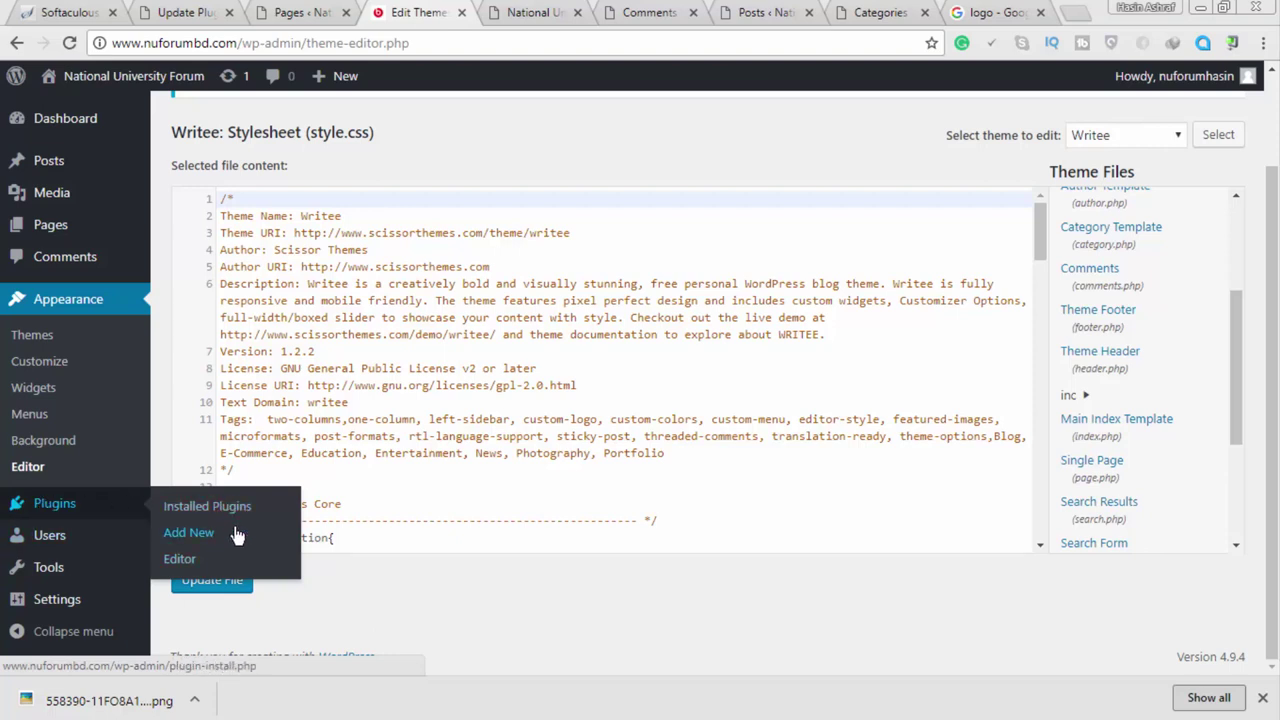
Go to Plugins > Installed Plugins to see inactive Akismet Anti-Spam and Hello Dolly
left_click(188, 512)
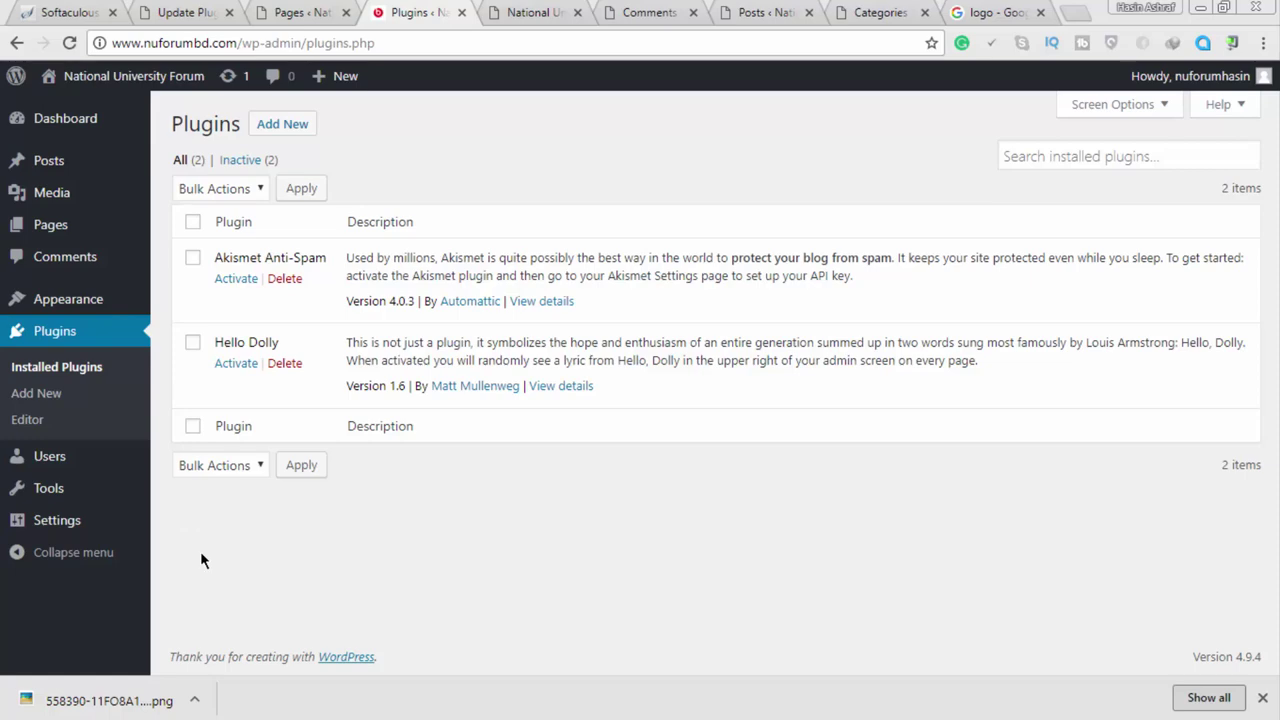
Open the designer's portfolio site in a new tab and hide the downloads shelf
left_click(1070, 12)
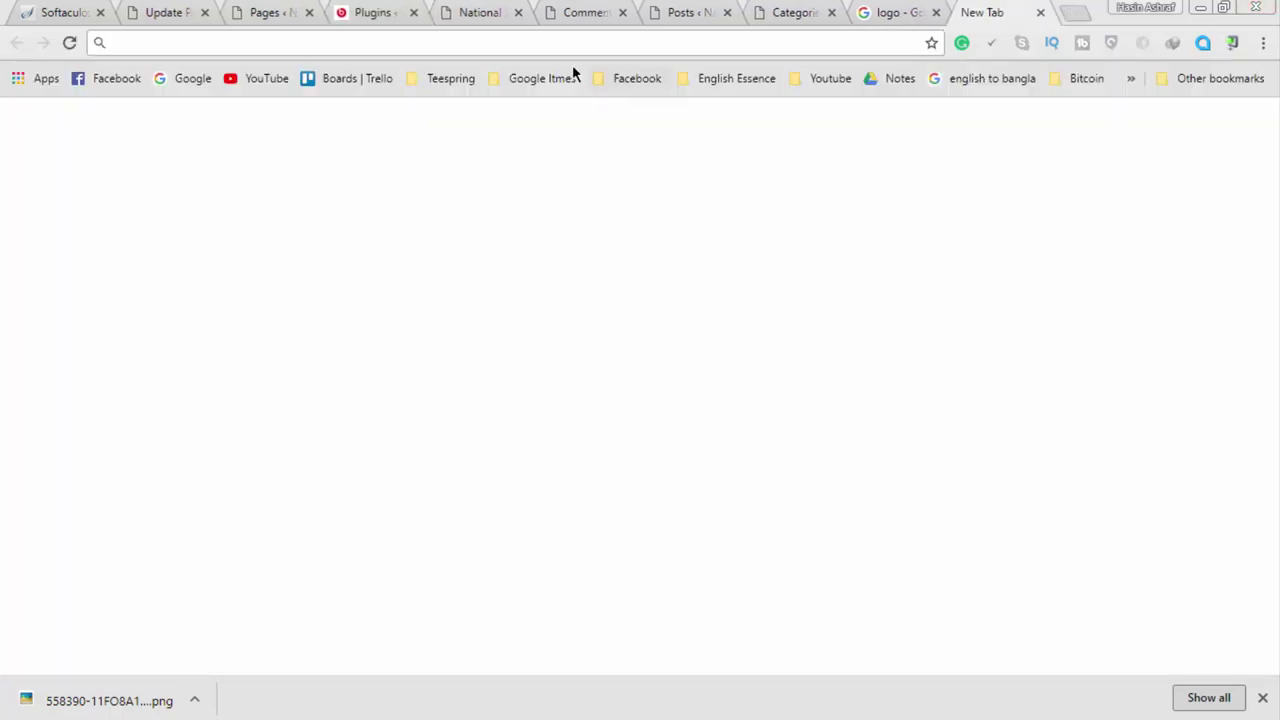
type("hasin.info")
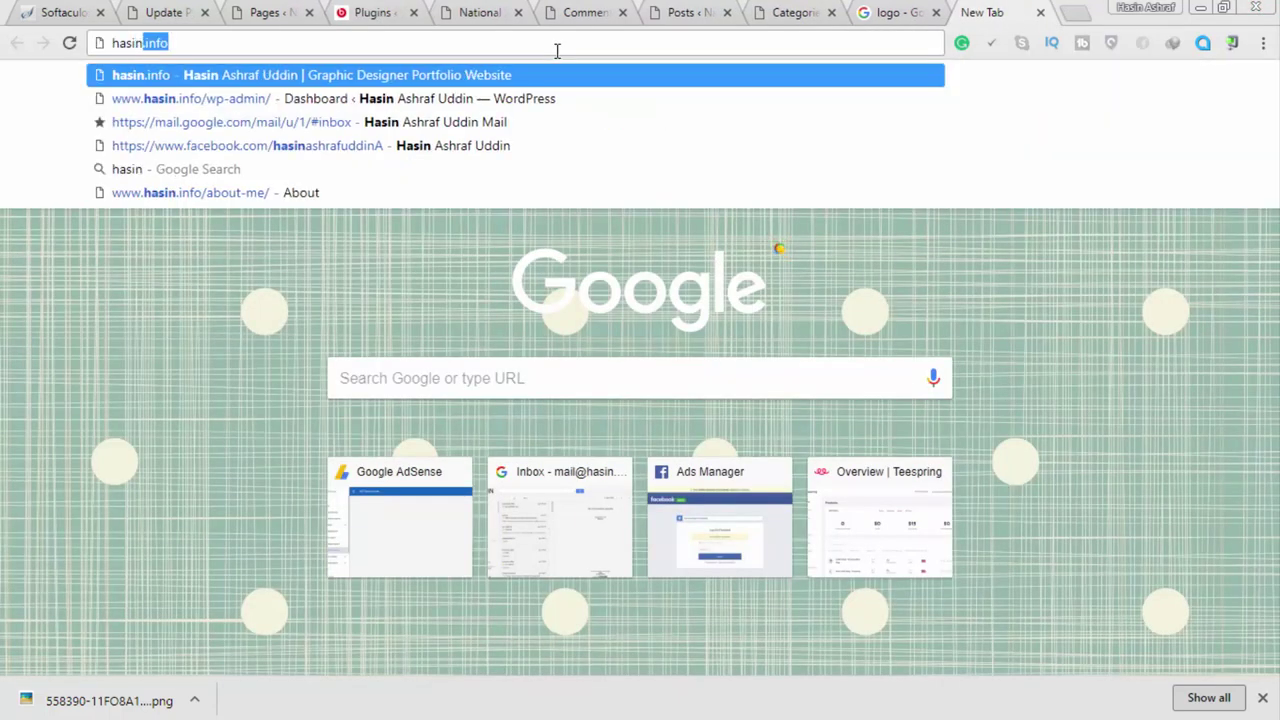
key("Return")
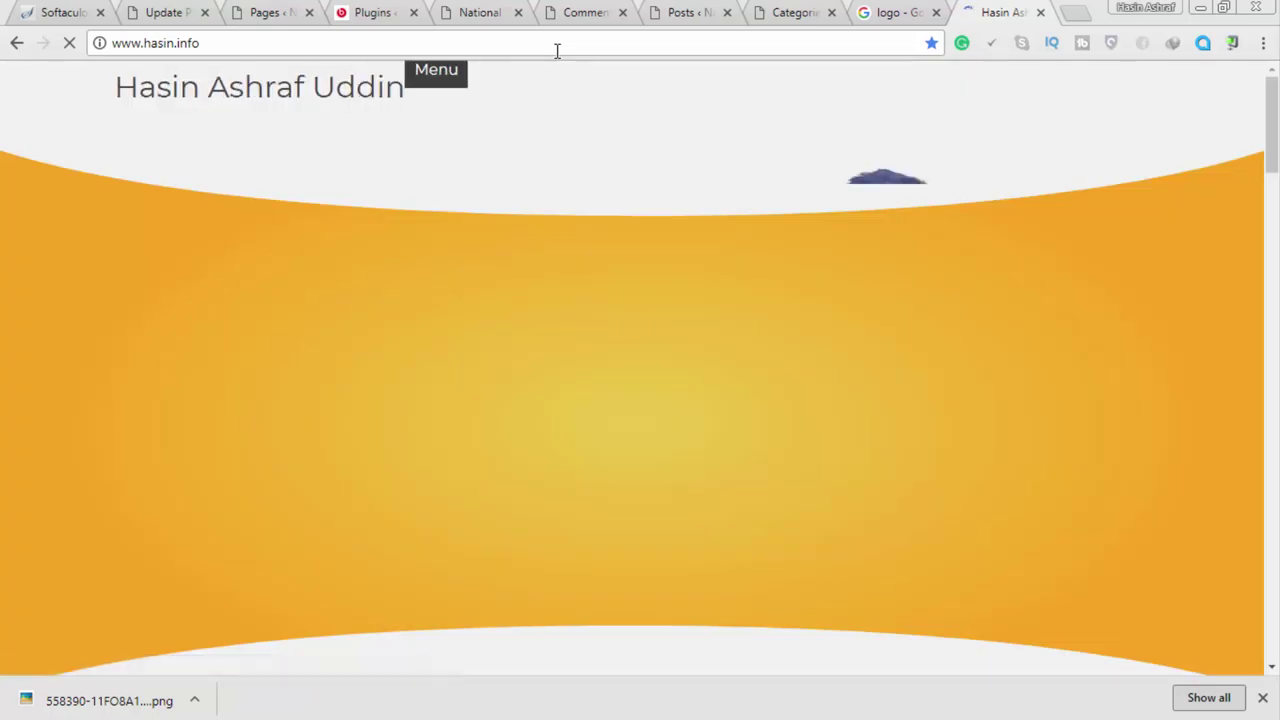
left_click(1262, 698)
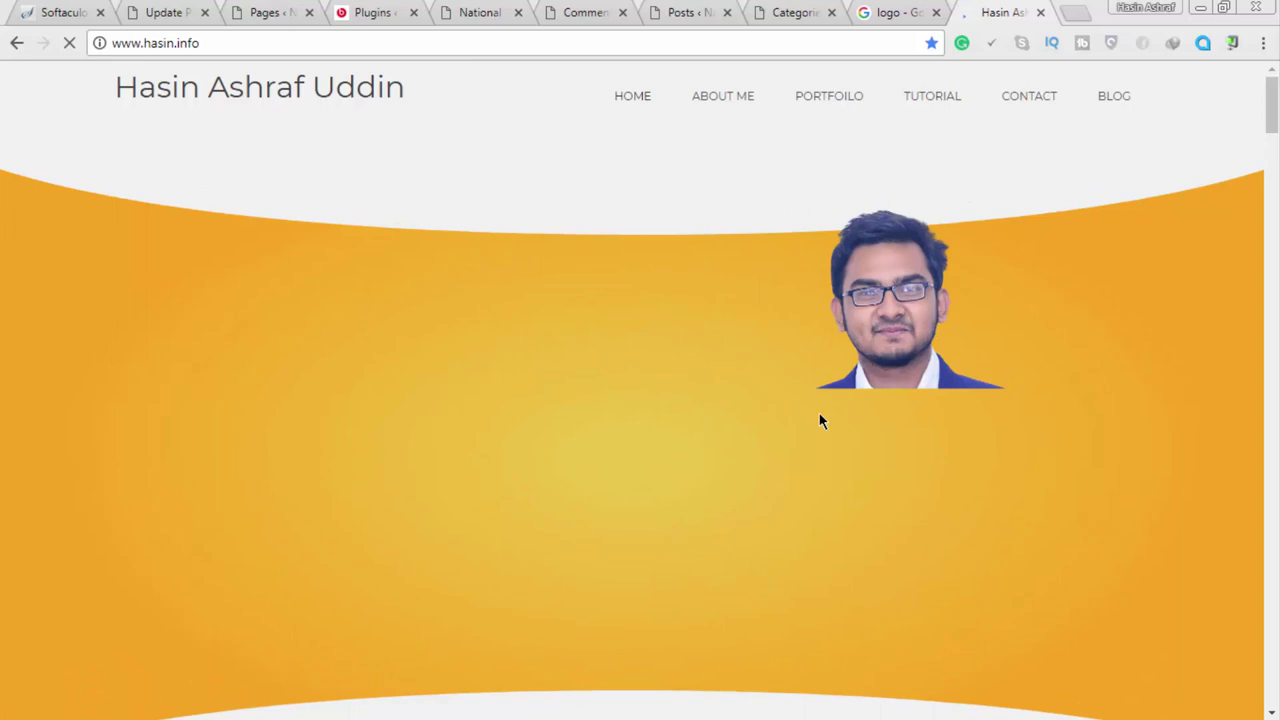
Scroll through the portfolio's skill percentages and Recent Work design samples
scroll(819, 414, "down", 5)
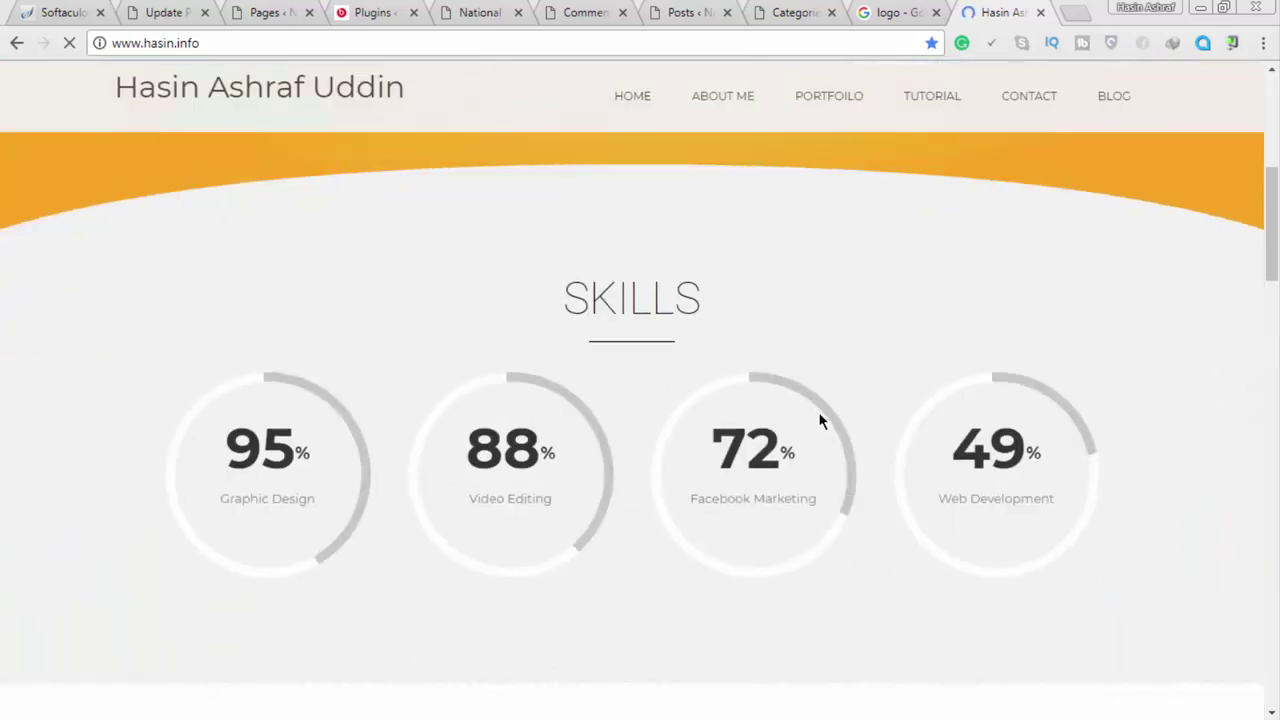
scroll(819, 420, "down", 1)
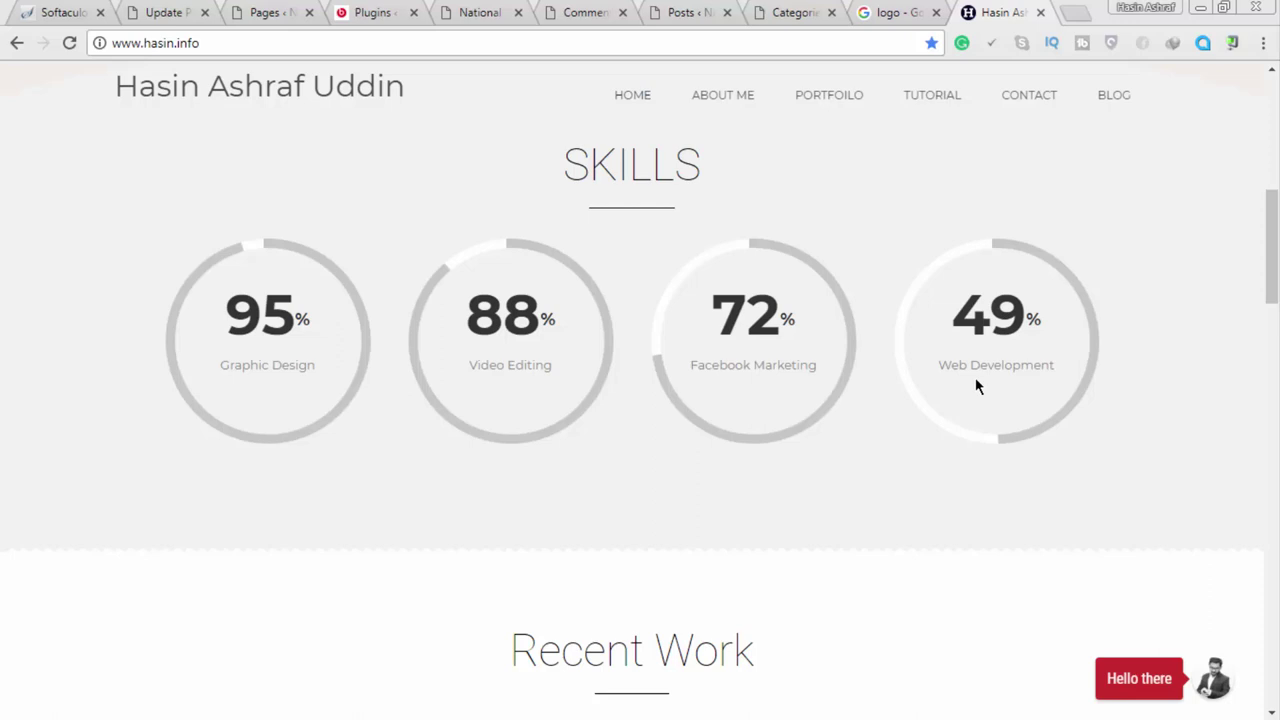
scroll(850, 472, "down", 3)
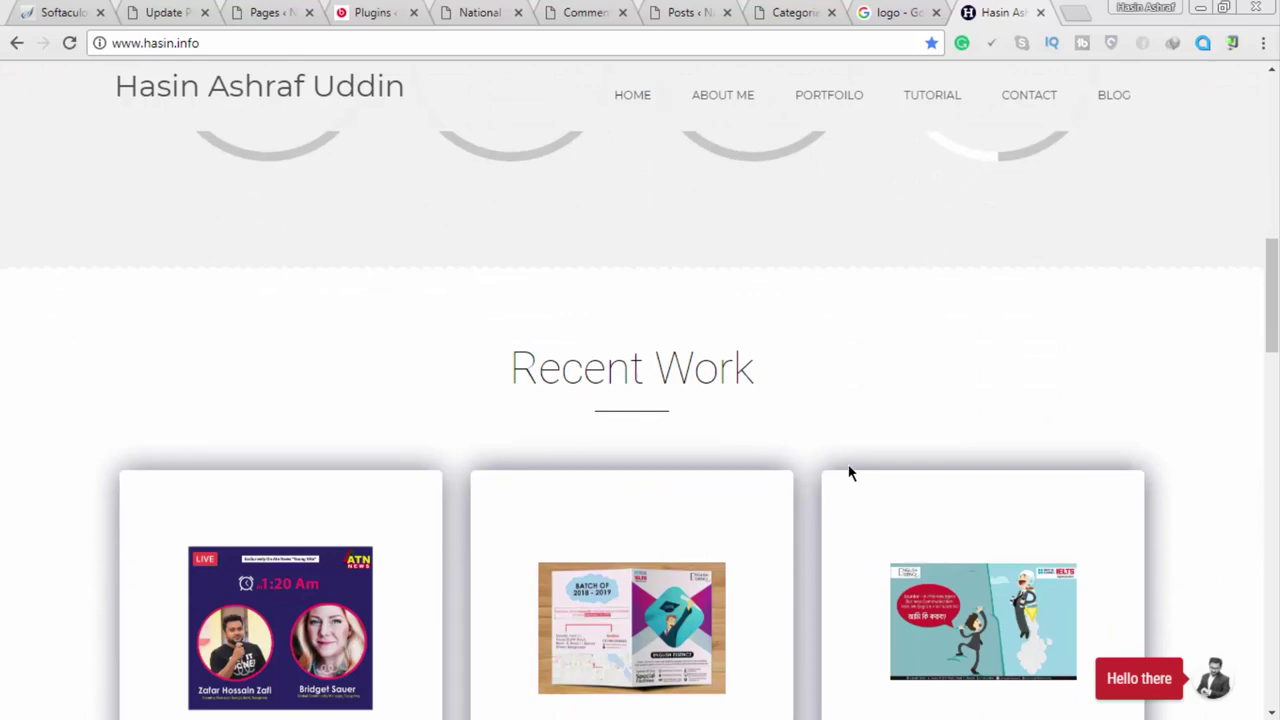
scroll(426, 466, "down", 5)
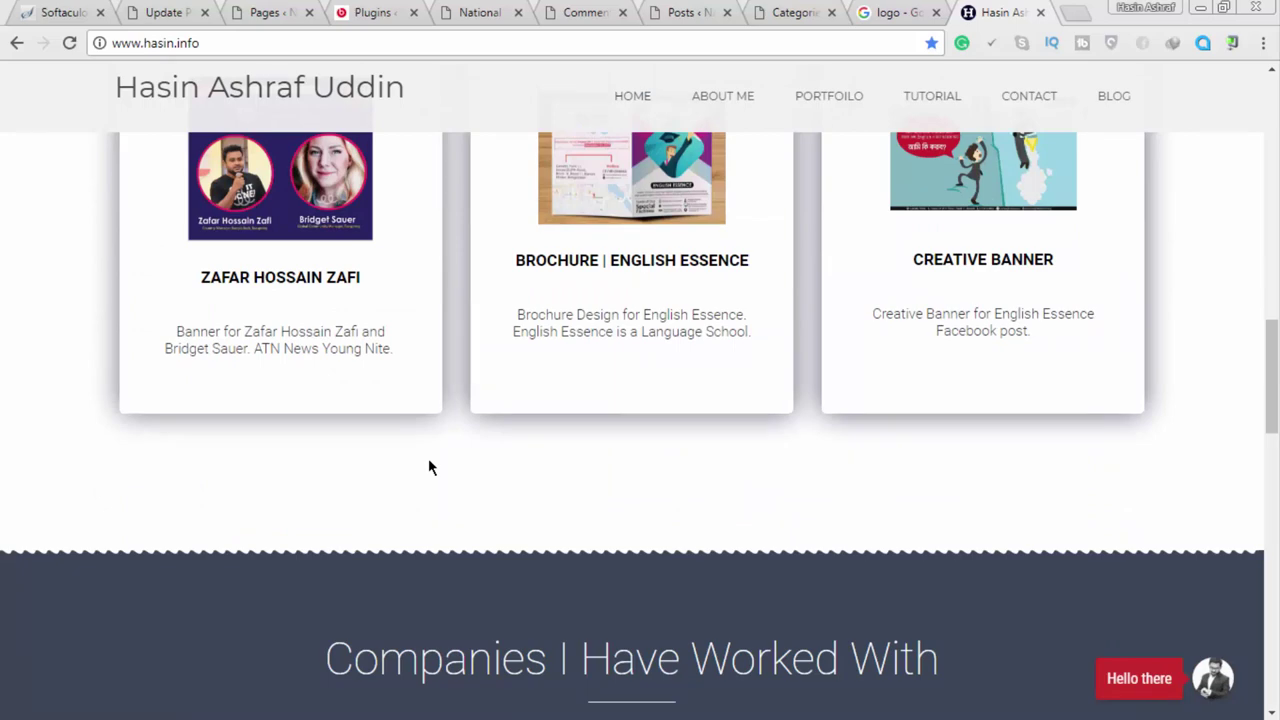
scroll(429, 462, "down", 6)
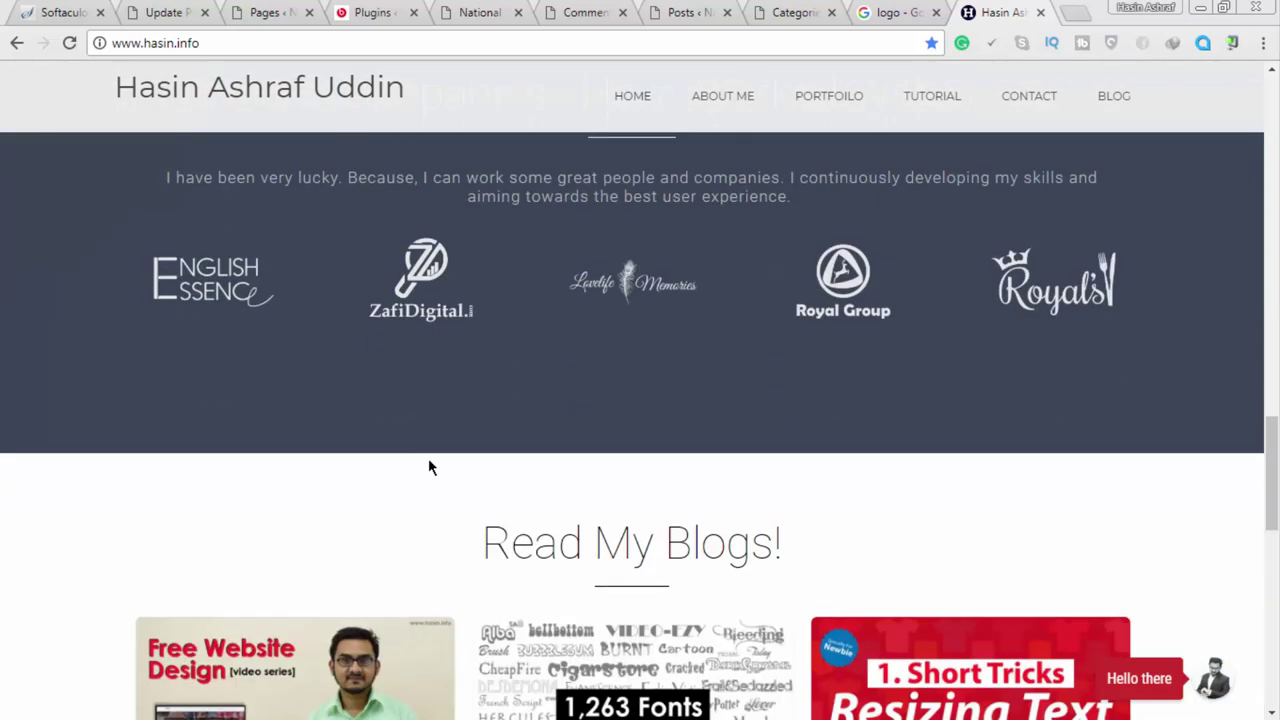
scroll(430, 467, "up", 12)
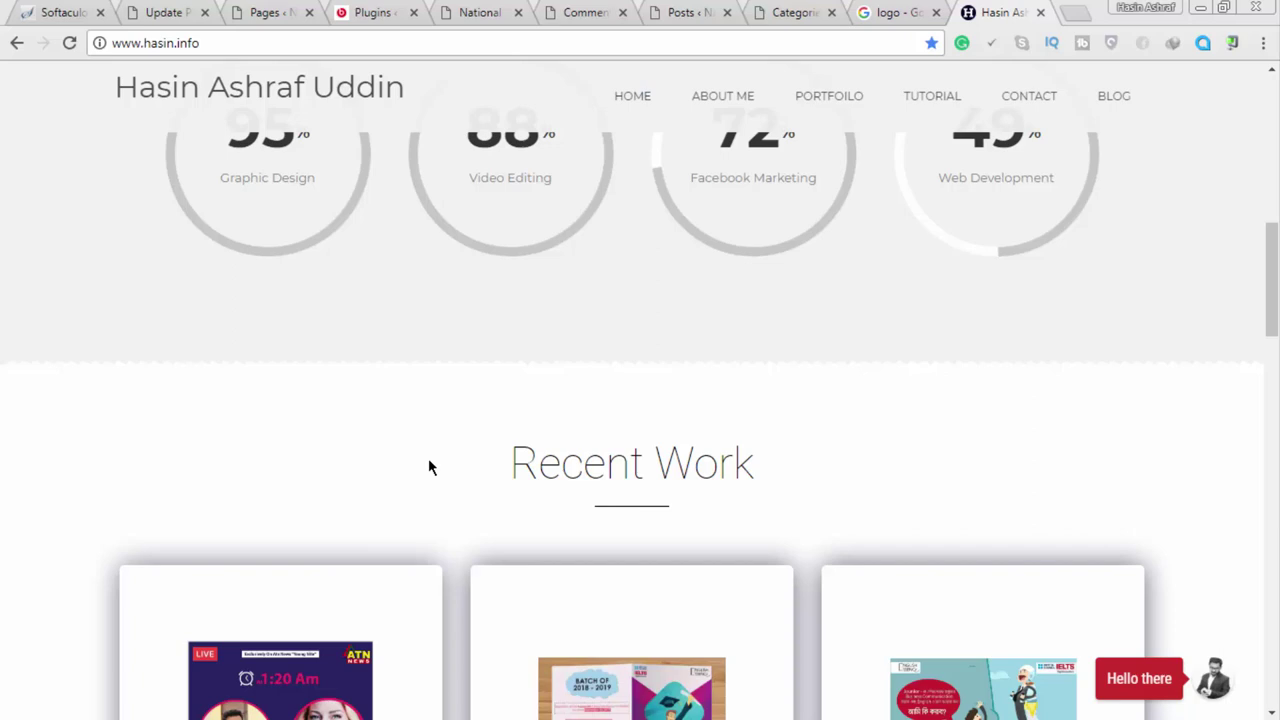
scroll(620, 385, "up", 3)
scroll(626, 390, "down", 4)
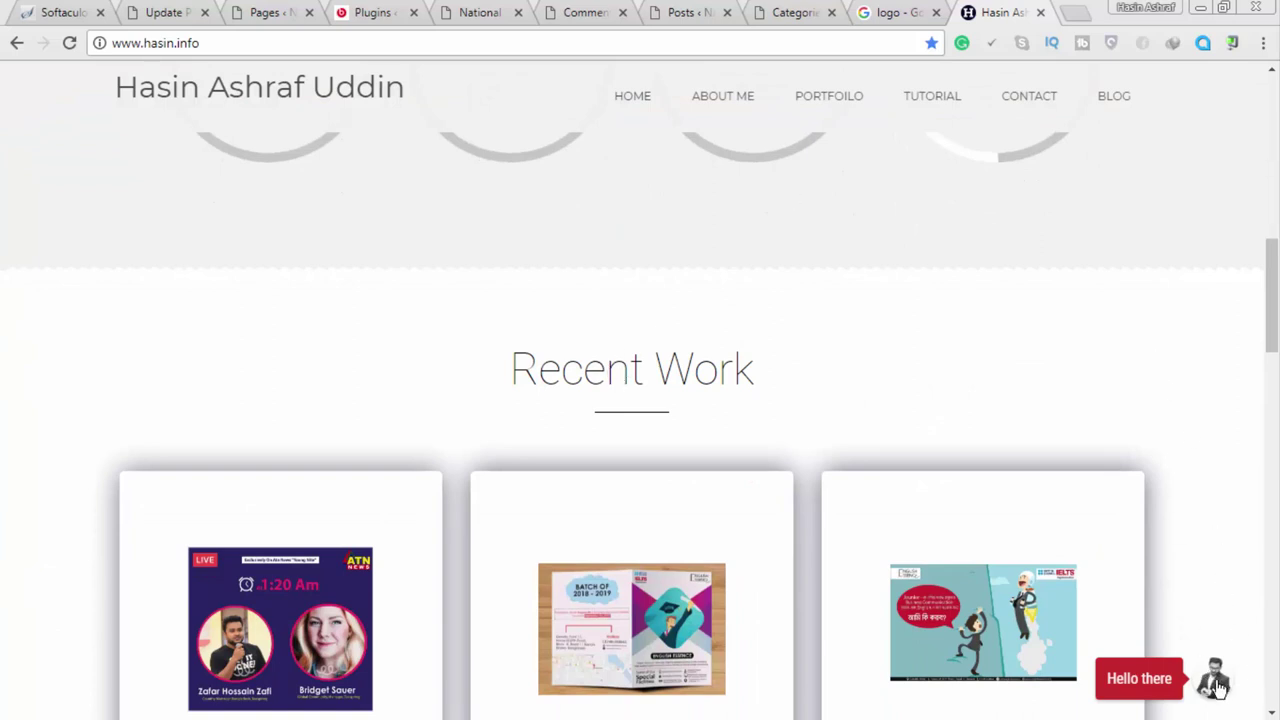
mouse_move(1212, 655)
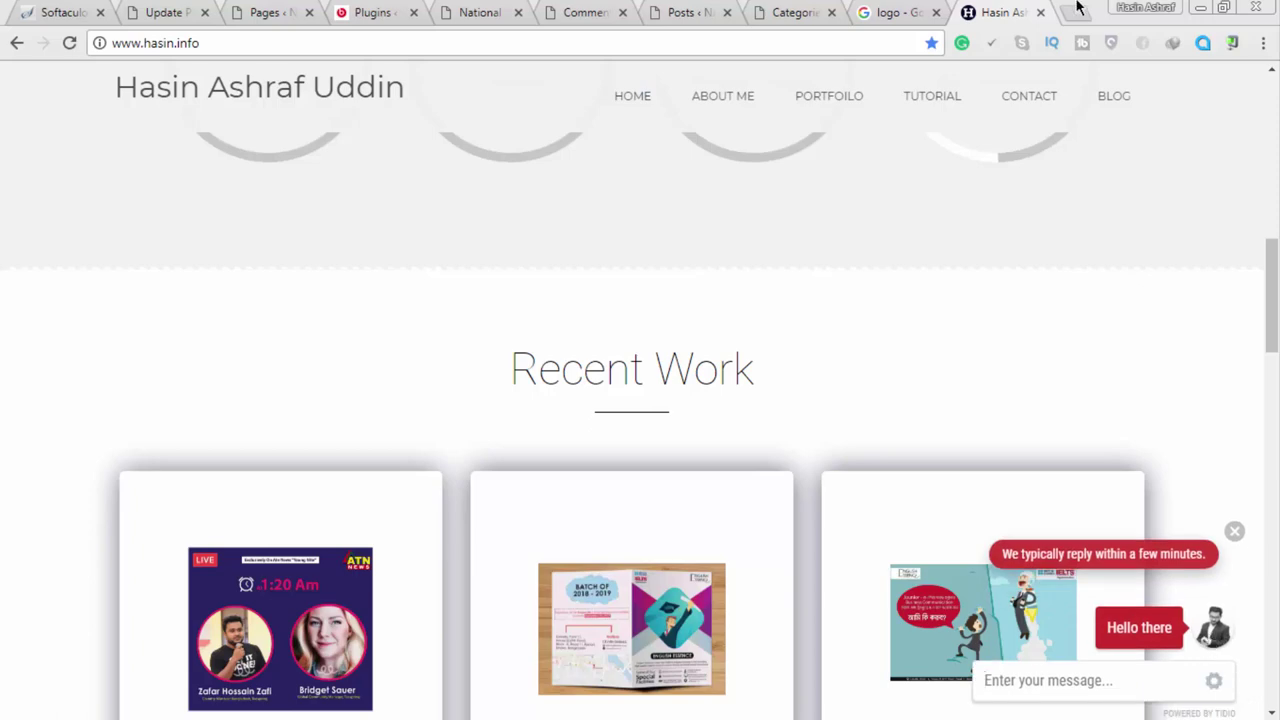
Return to the forum admin's Plugins tab and go to Add New plugins
left_click(780, 11)
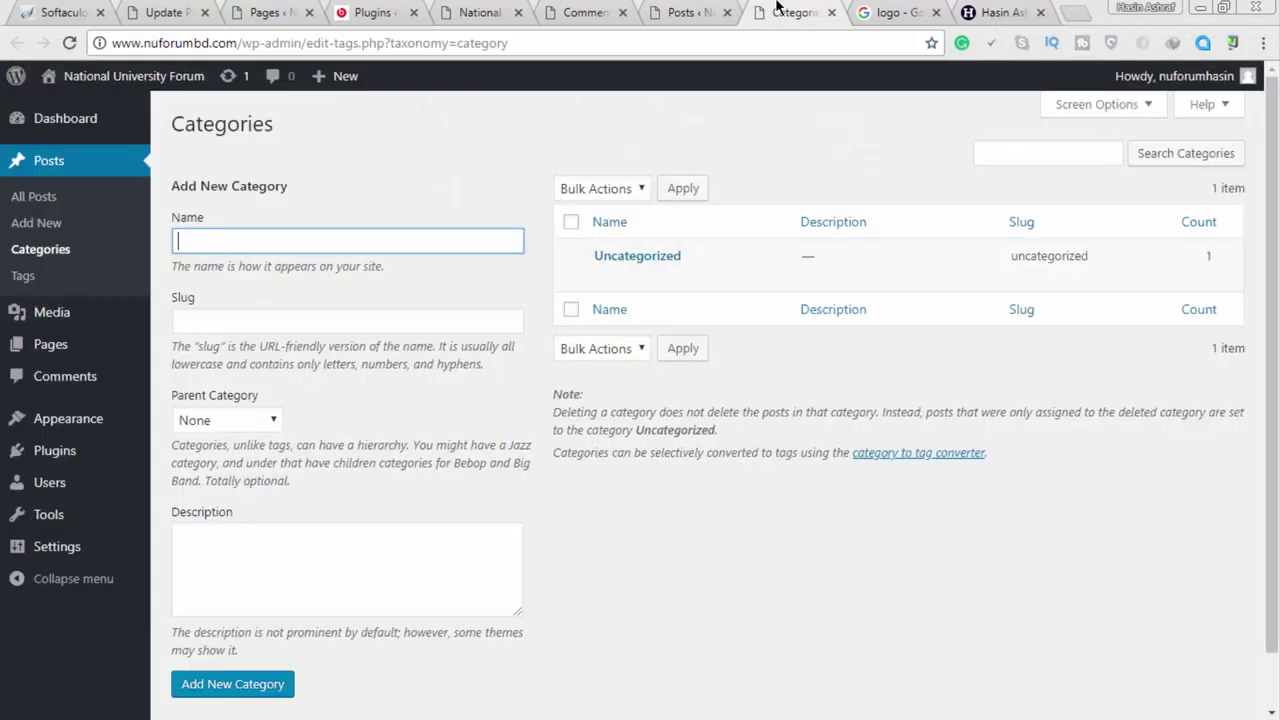
left_click(660, 11)
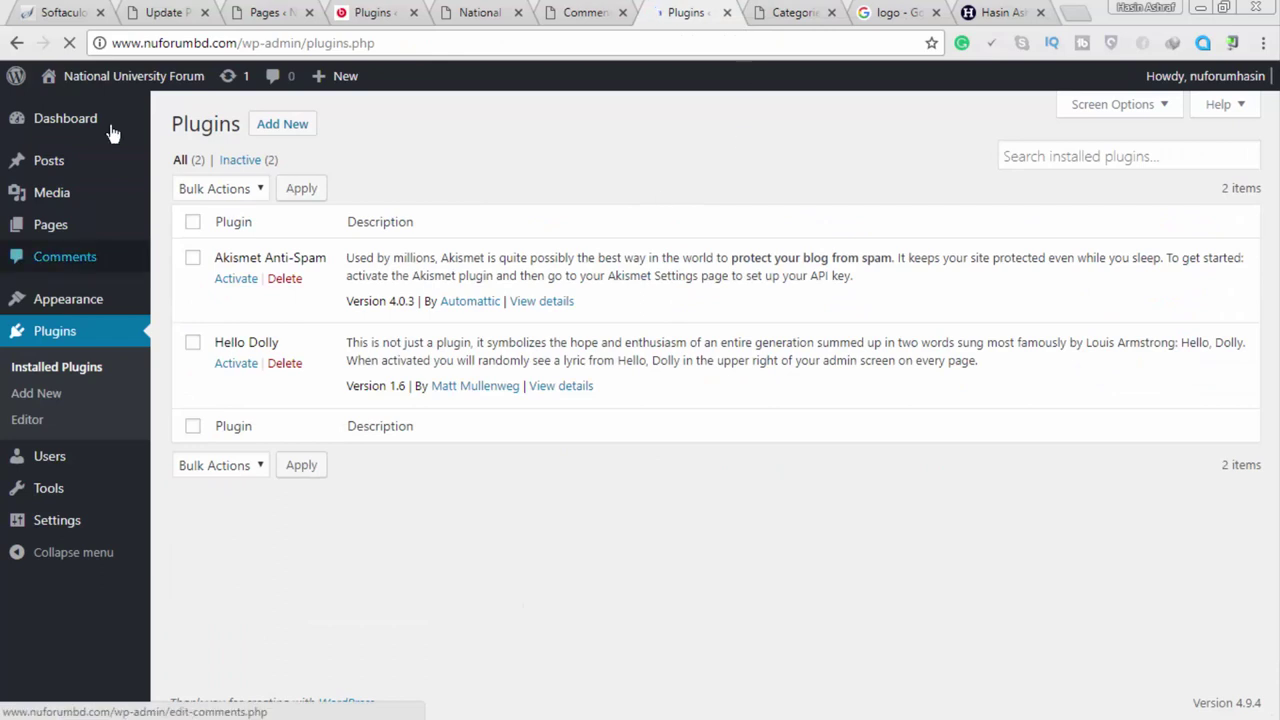
left_click(286, 124)
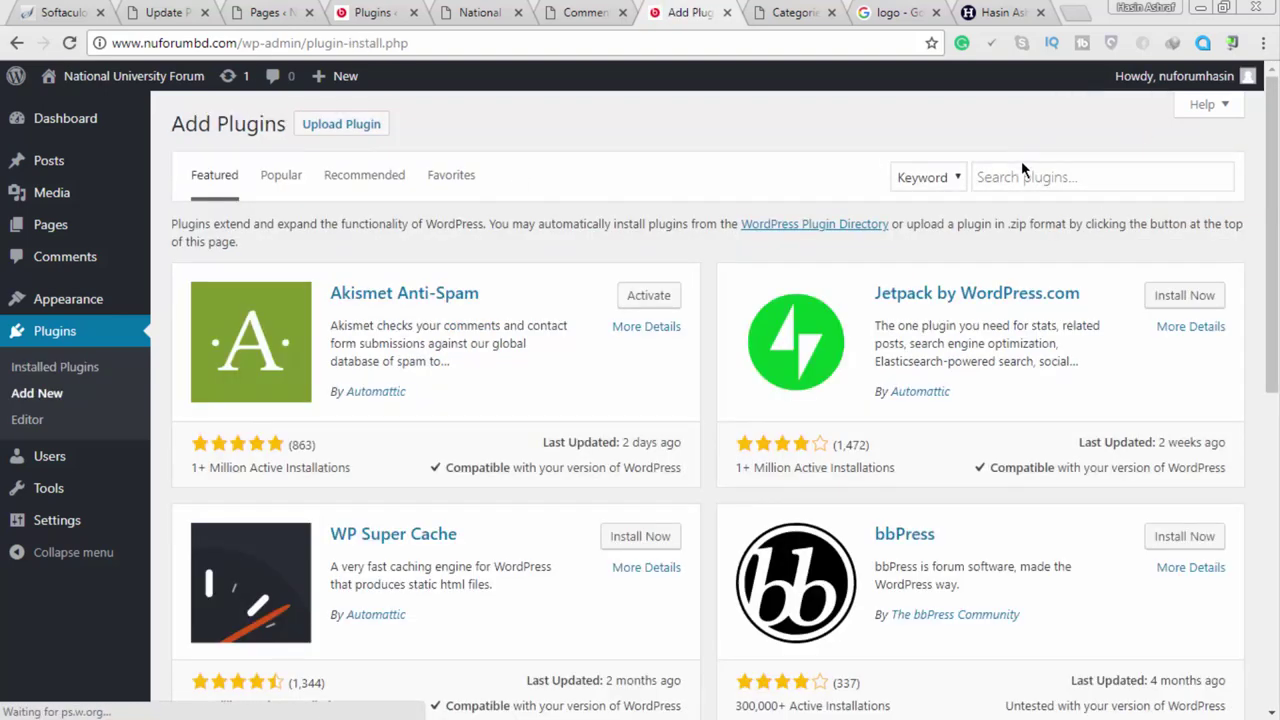
Search the plugin directory for 'page builder'
left_click(1022, 177)
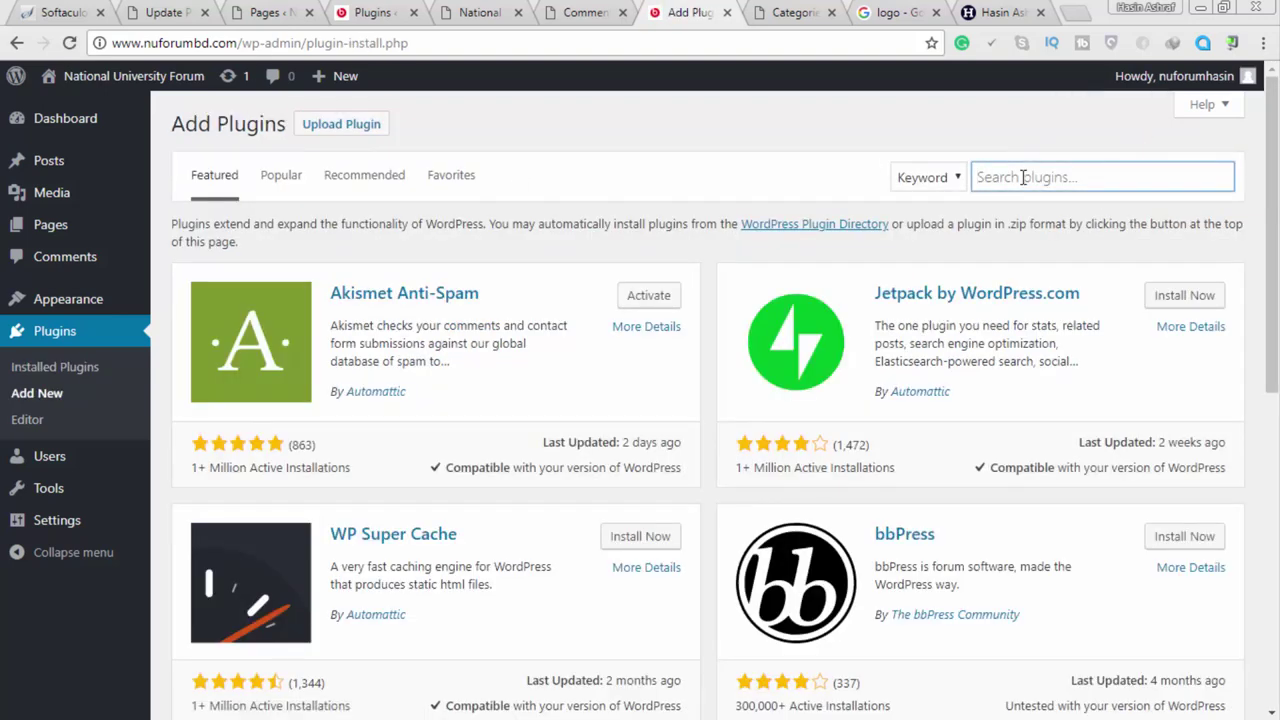
type("PAGE")
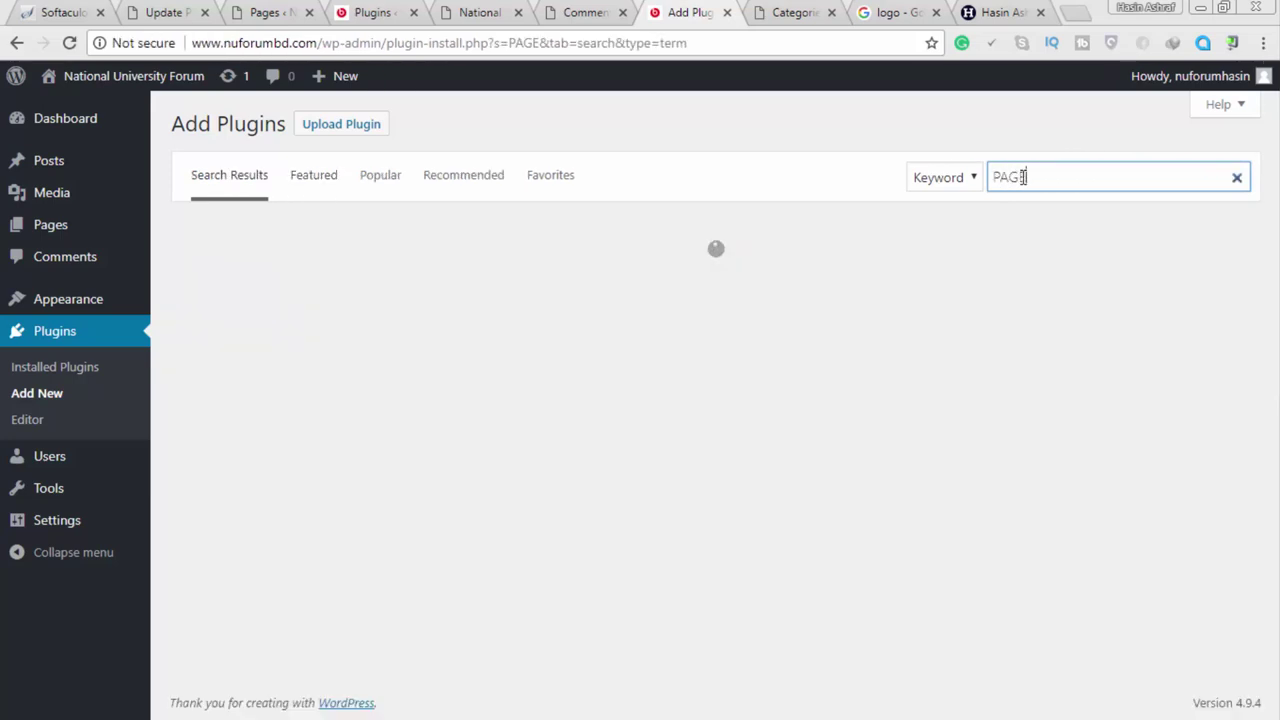
key("BackSpace")
key("BackSpace")
key("BackSpace")
key("BackSpace")
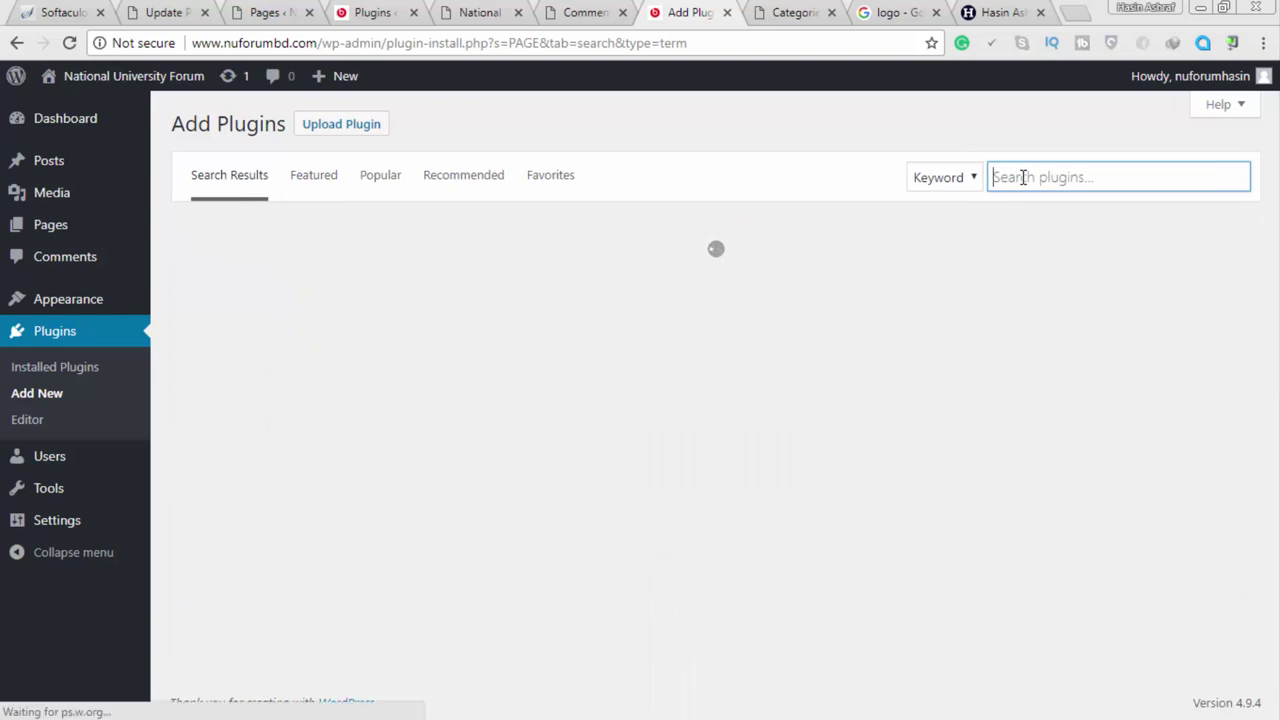
type("page builder")
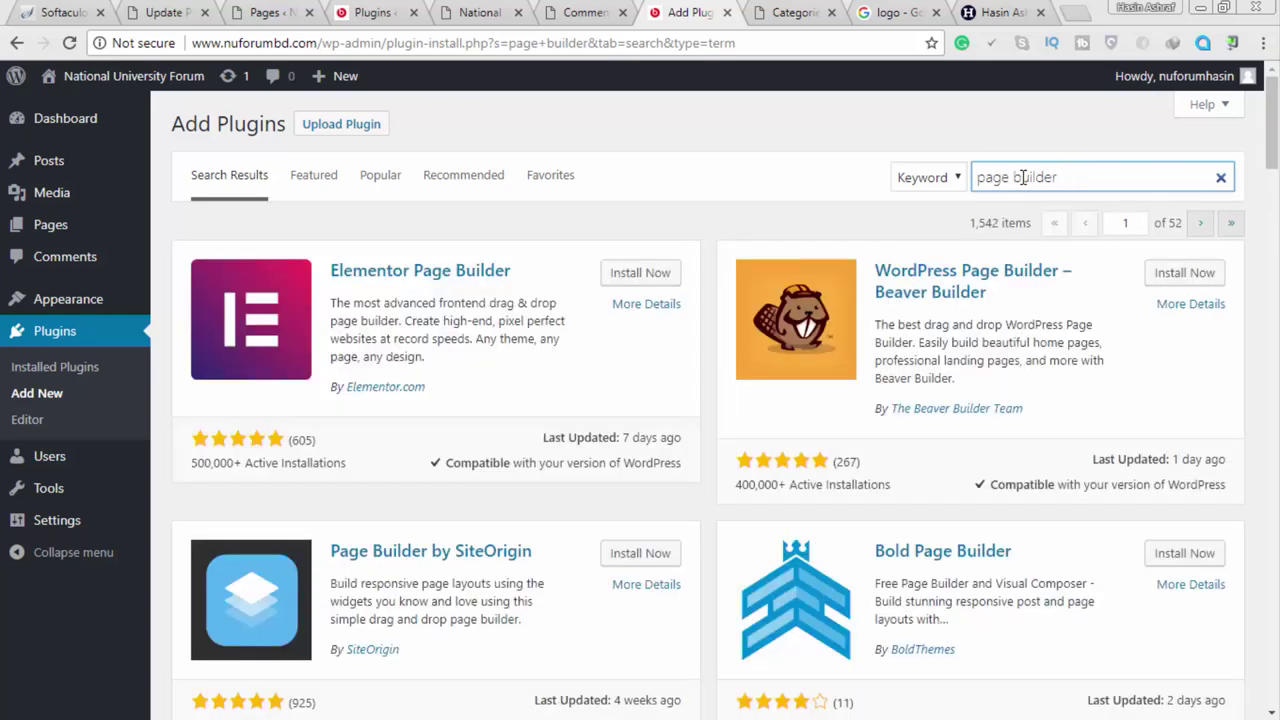
Replace the search term with 'clock'
key("ctrl+a")
key("BackSpace")
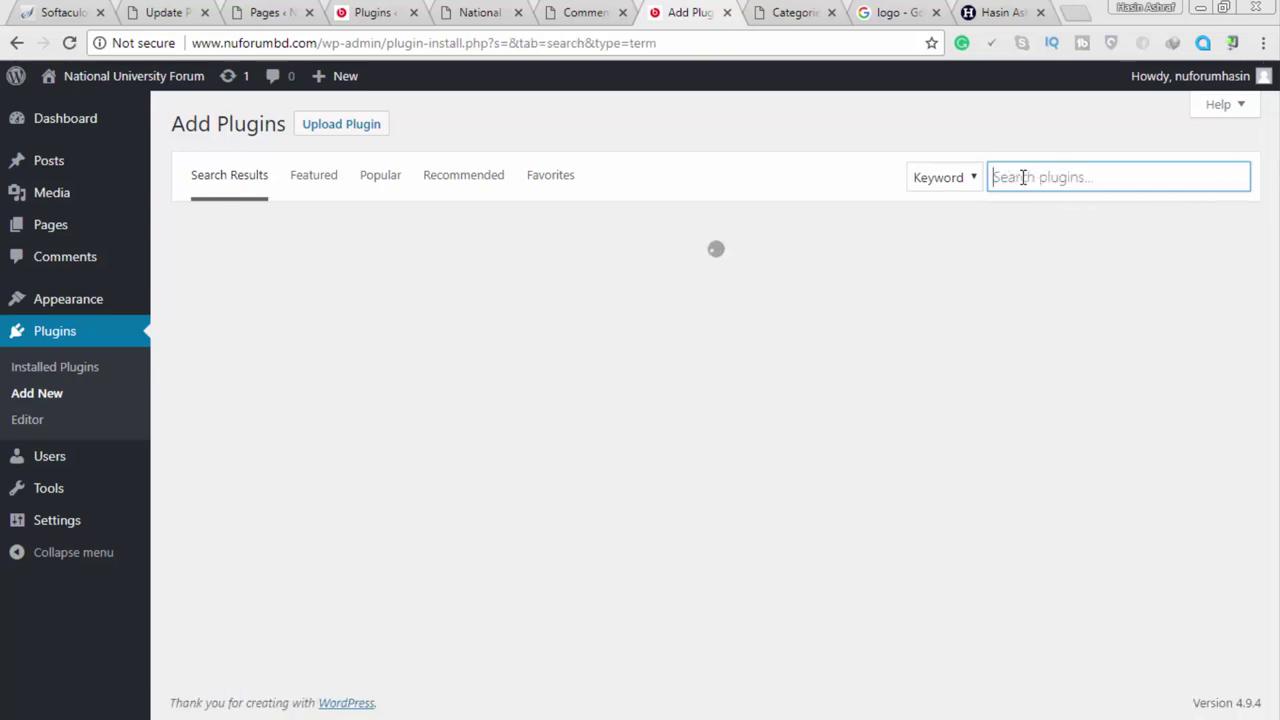
type("click")
key("BackSpace")
key("BackSpace")
key("BackSpace")
type("ock")
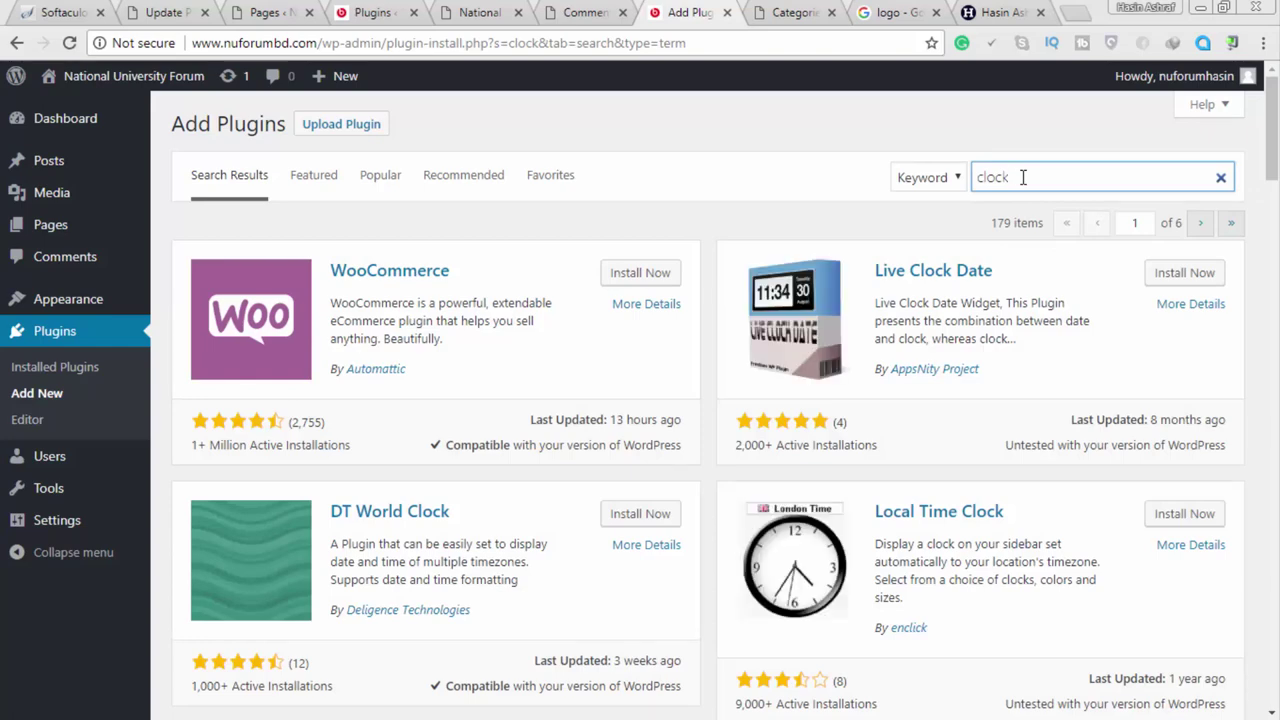
Clear the search box and scroll through the general plugin listing
double_click(1010, 177)
key("BackSpace")
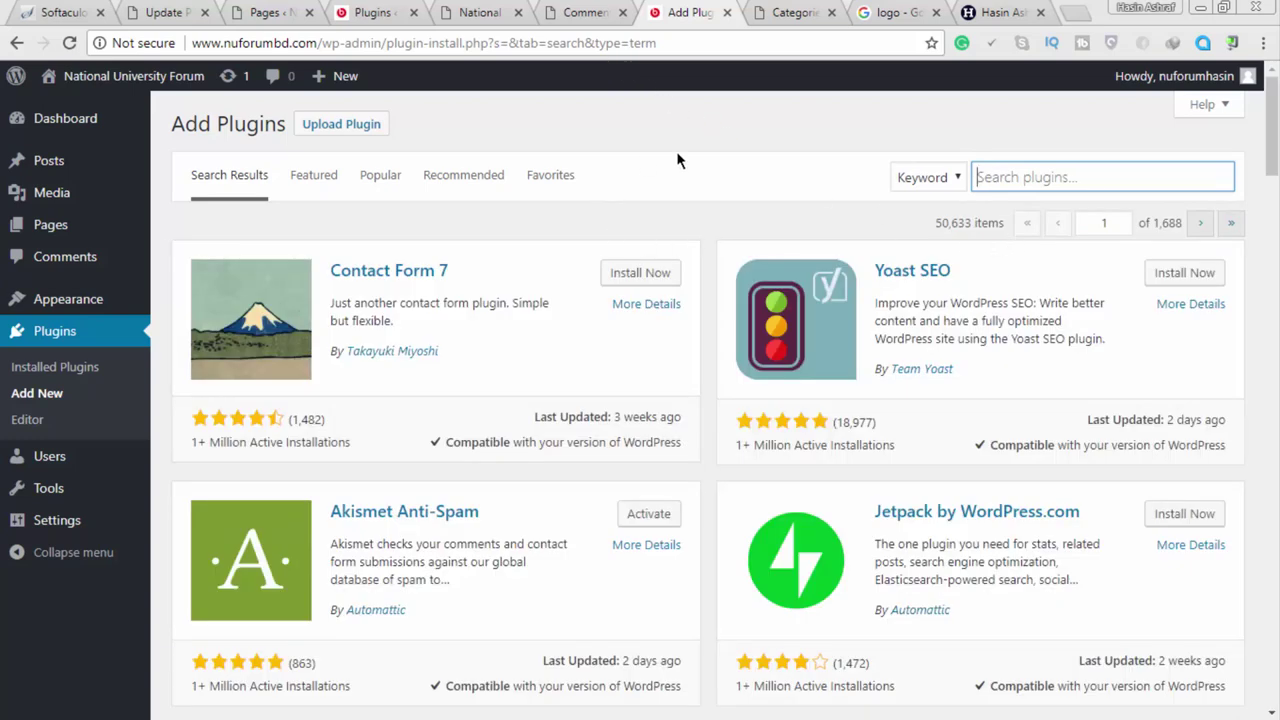
scroll(556, 238, "down", 1)
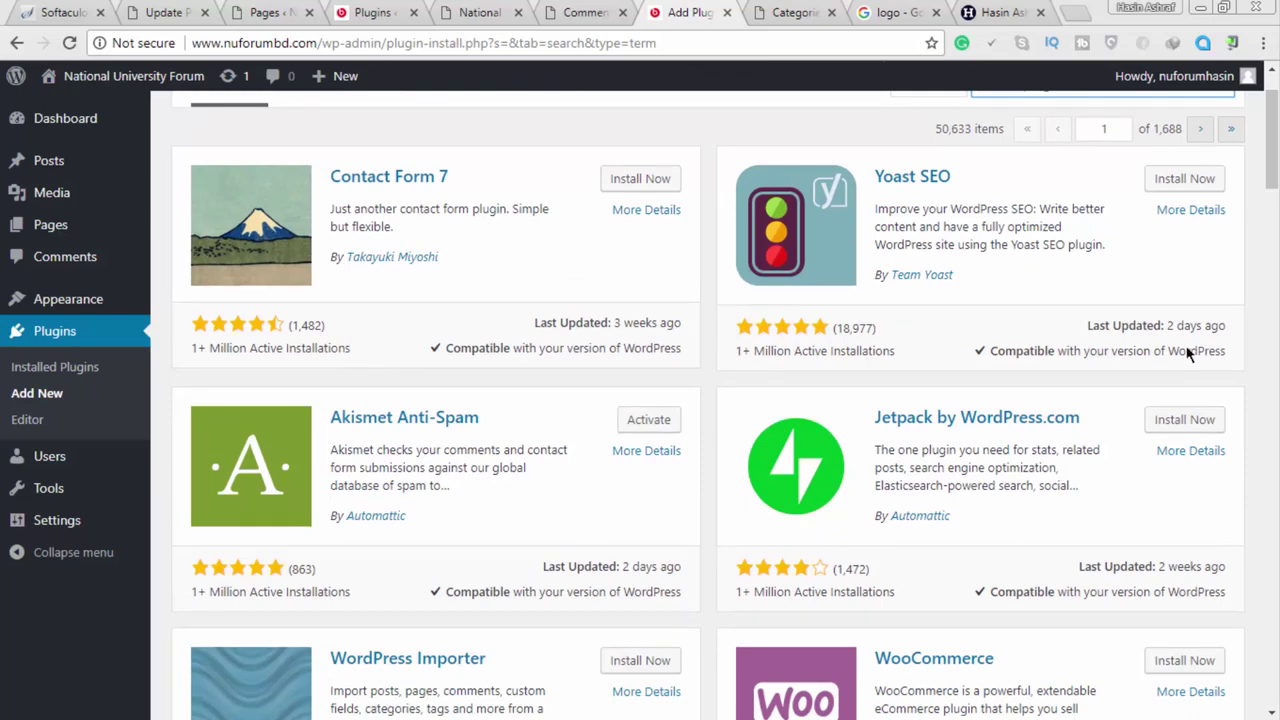
scroll(1025, 390, "down", 2)
scroll(1025, 390, "down", 7)
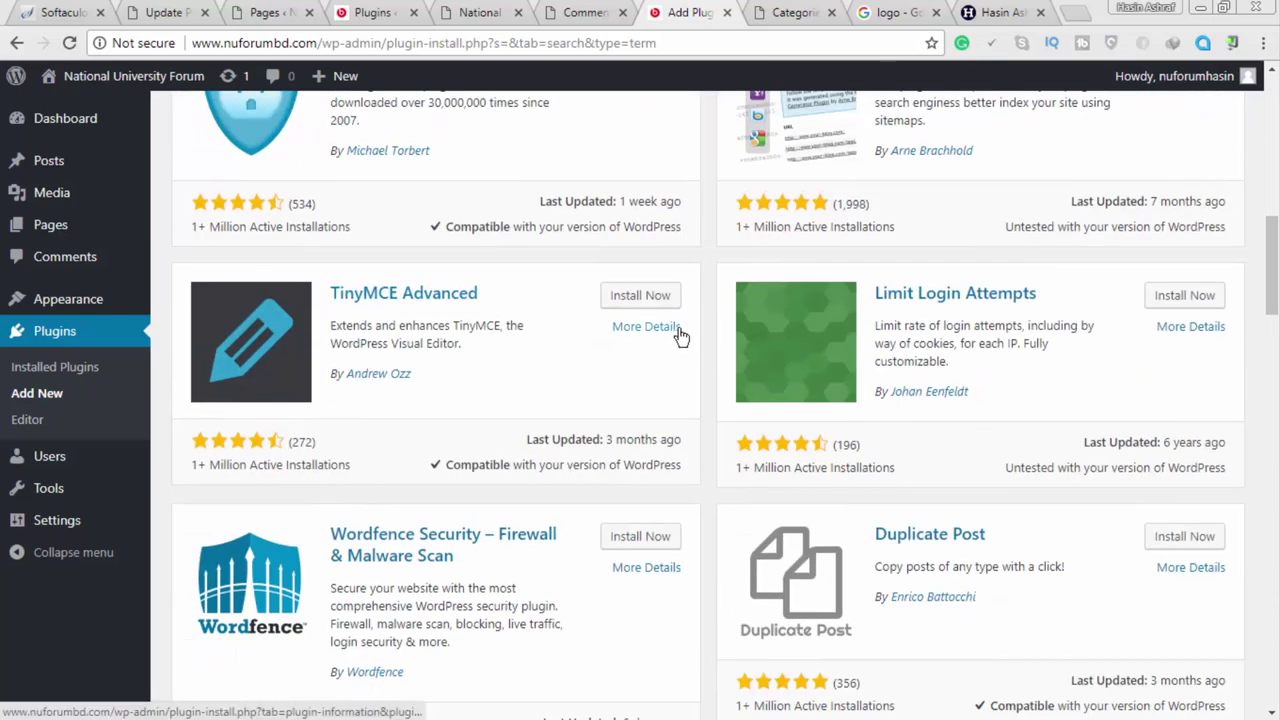
mouse_move(87, 469)
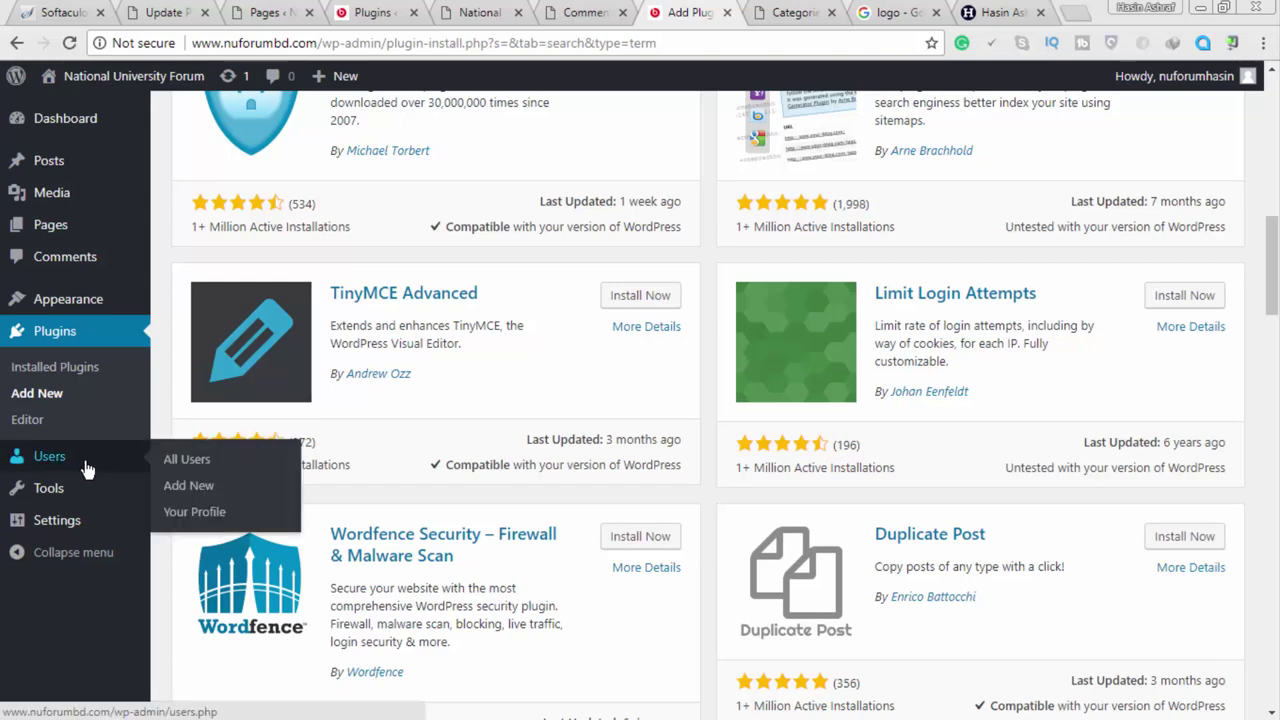
Open Users > All Users, then the Add New user form
left_click(209, 464)
mouse_move(1205, 86)
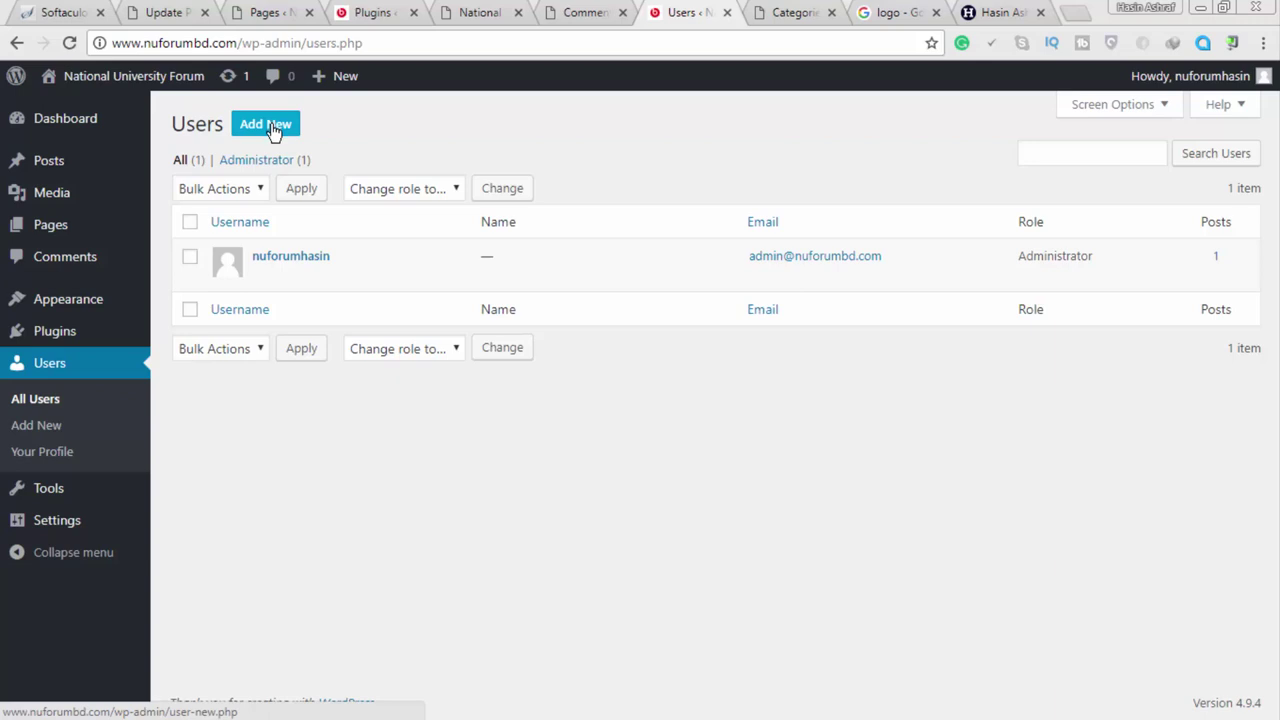
left_click(268, 125)
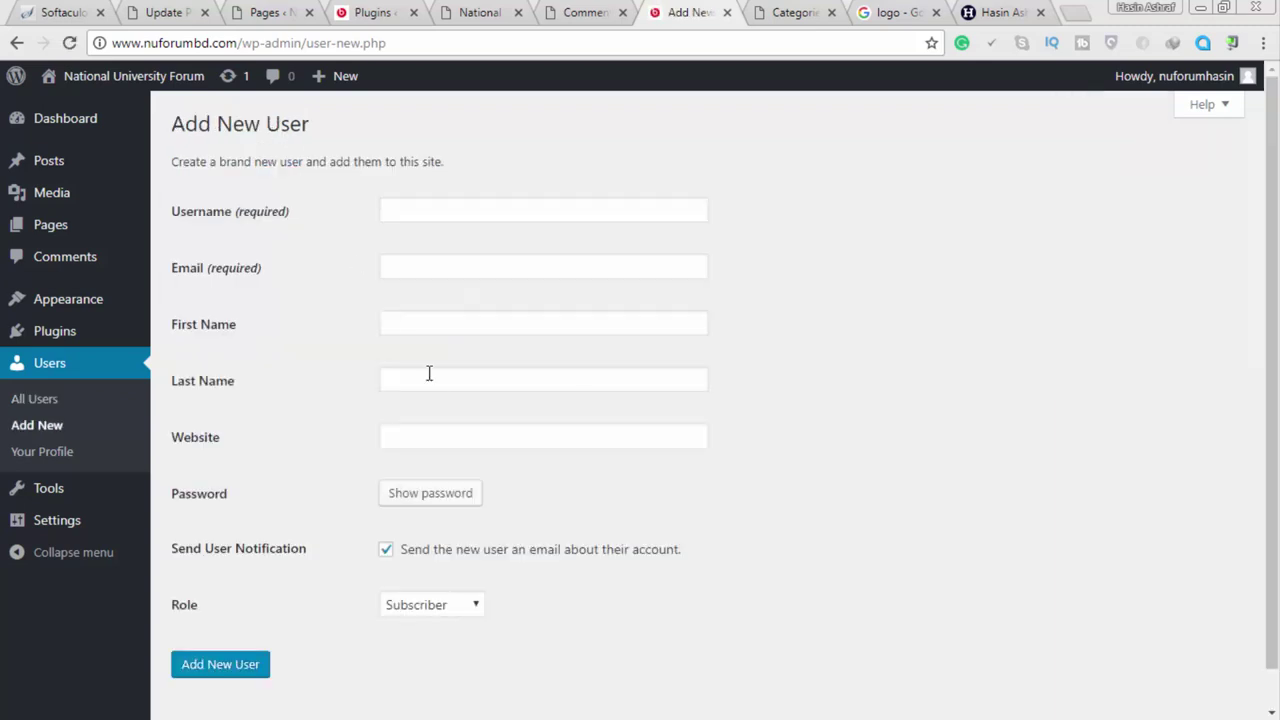
Review the Role options from Subscriber to Administrator, keeping Subscriber selected
left_click(456, 606)
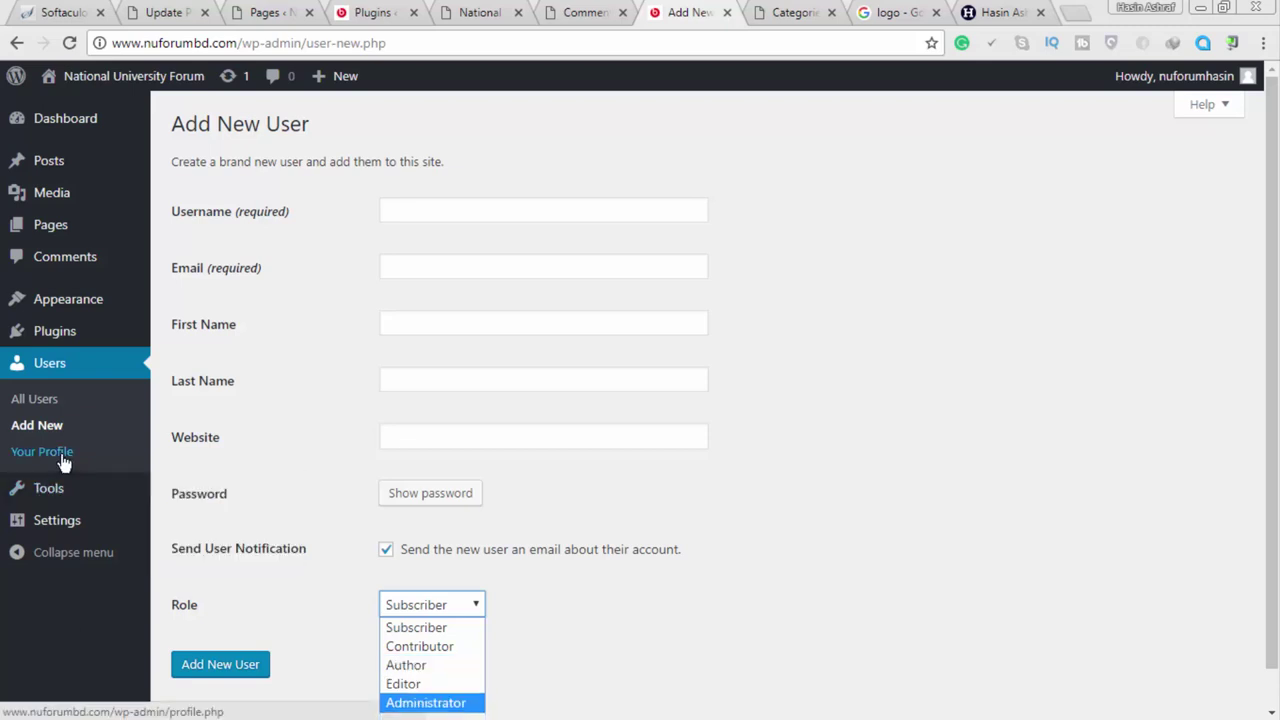
mouse_move(72, 497)
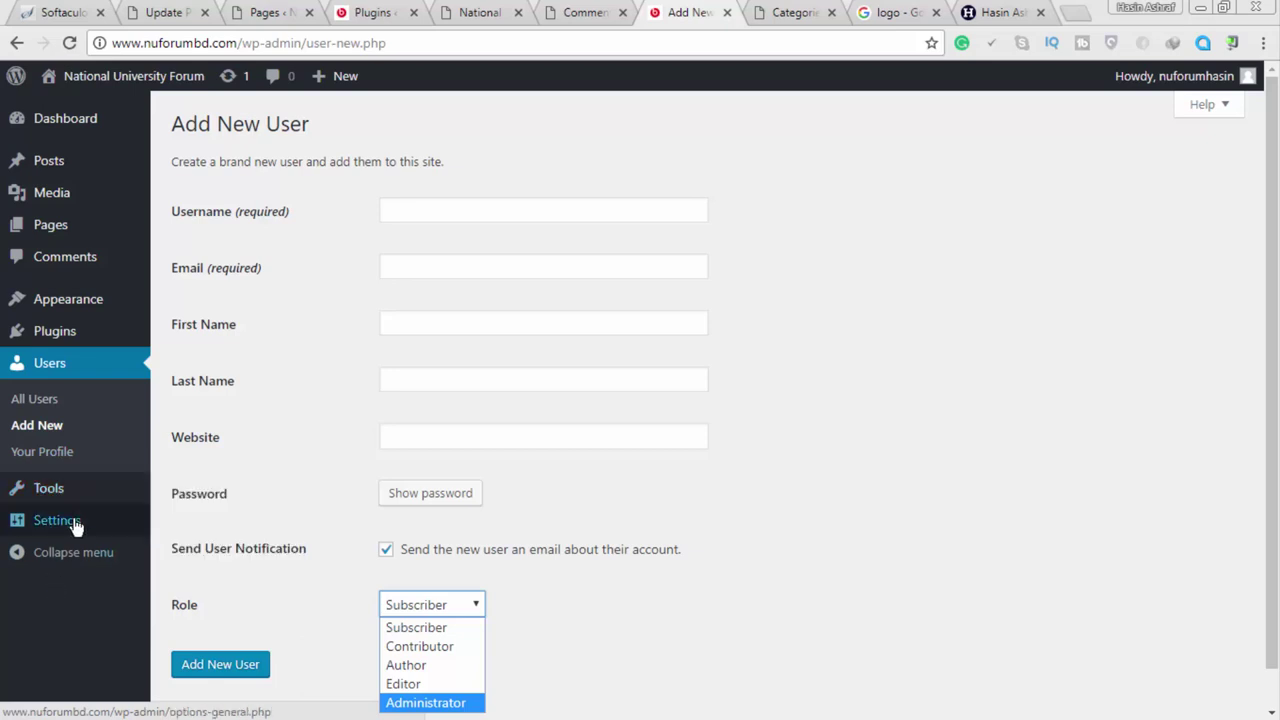
mouse_move(76, 527)
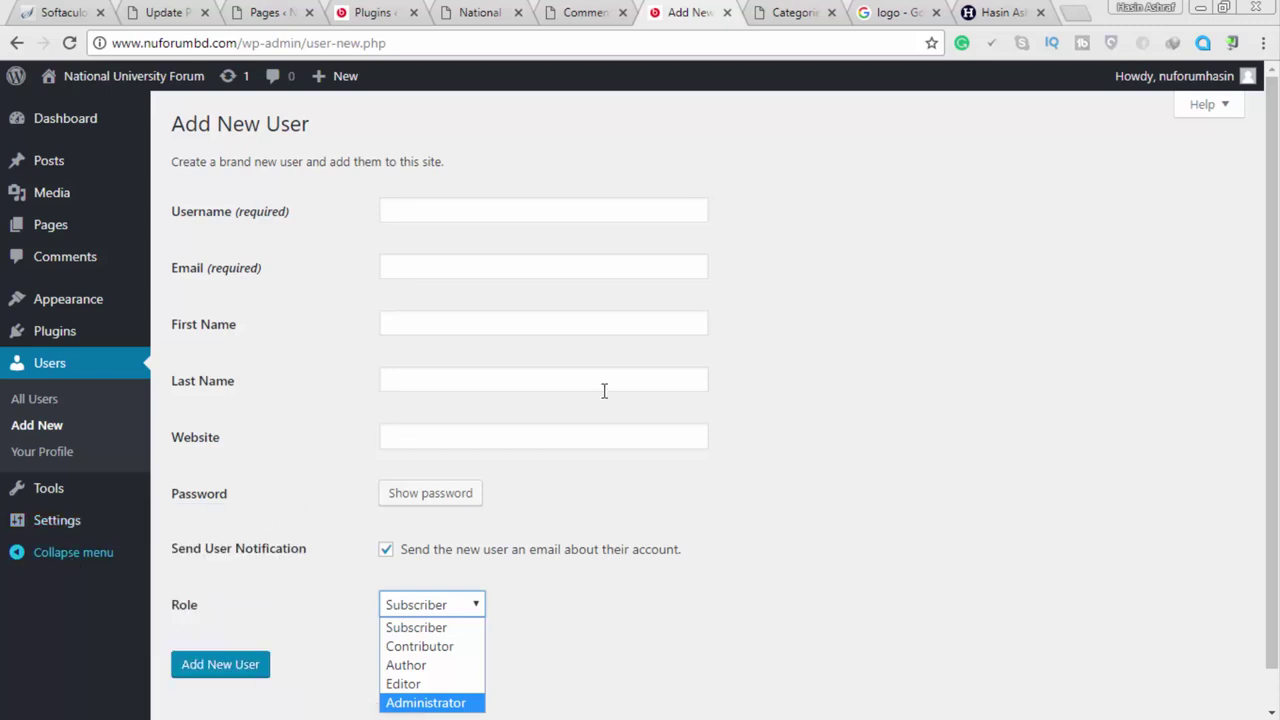
left_click(1124, 403)
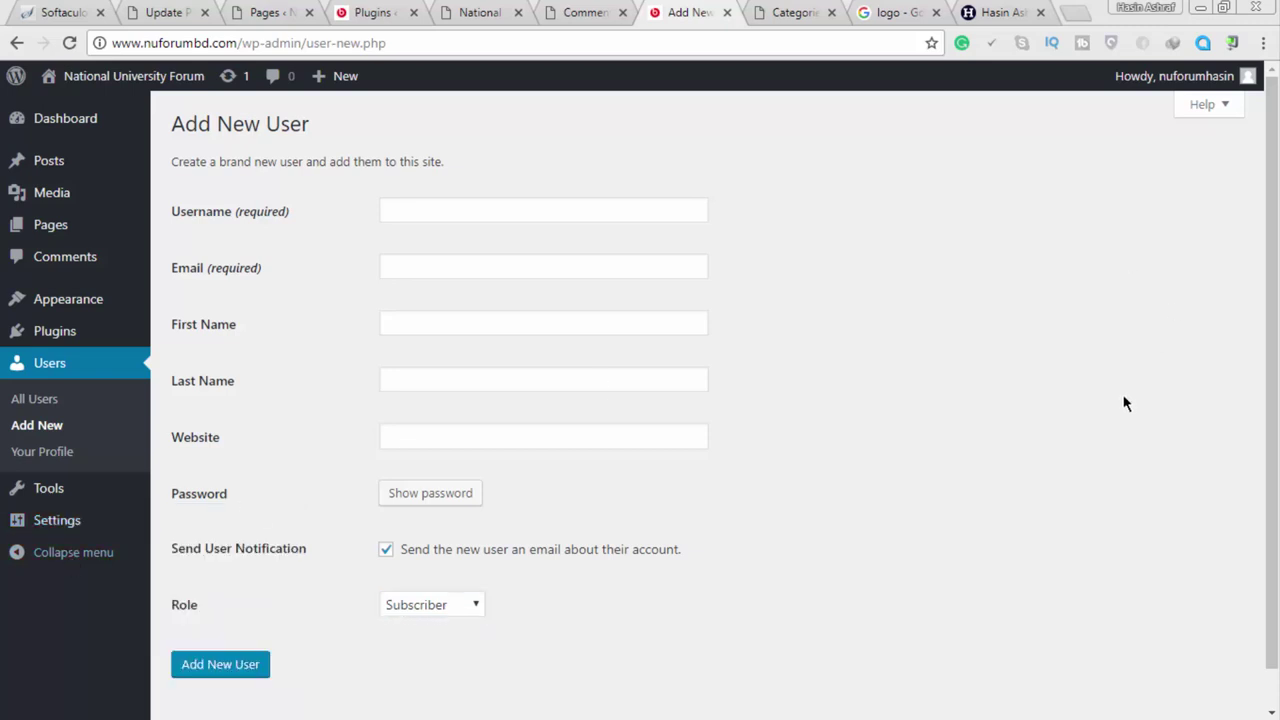